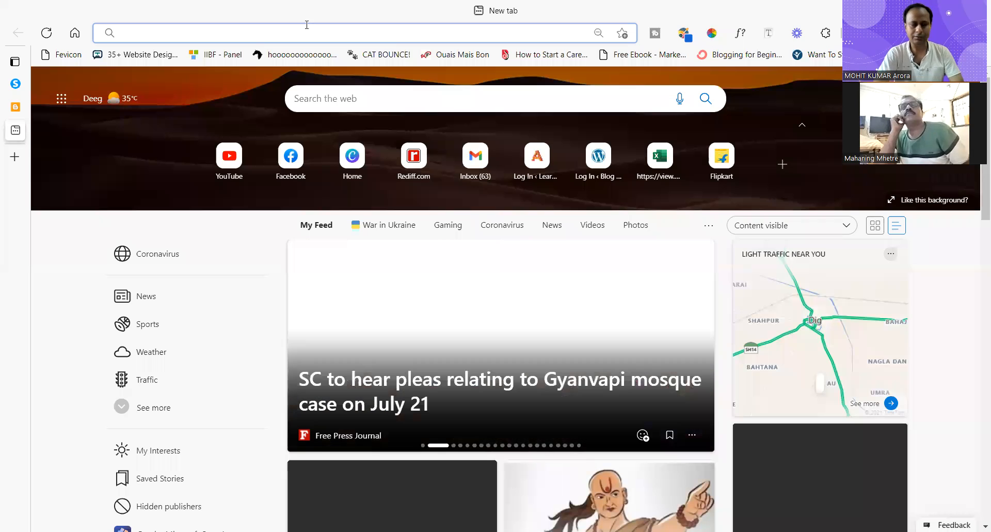
Search the web for "privacy policy generator"
left_click(251, 37)
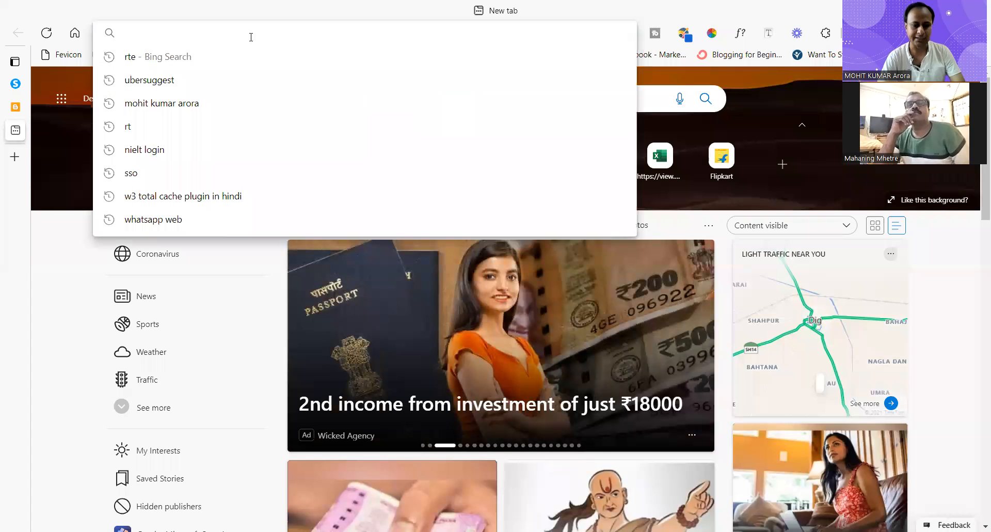
type("p")
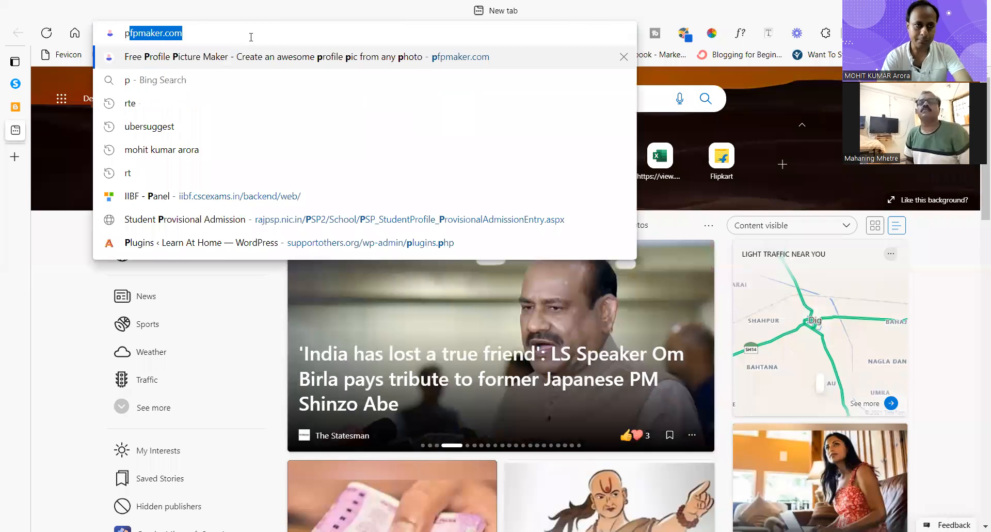
type("ric")
key("BackSpace")
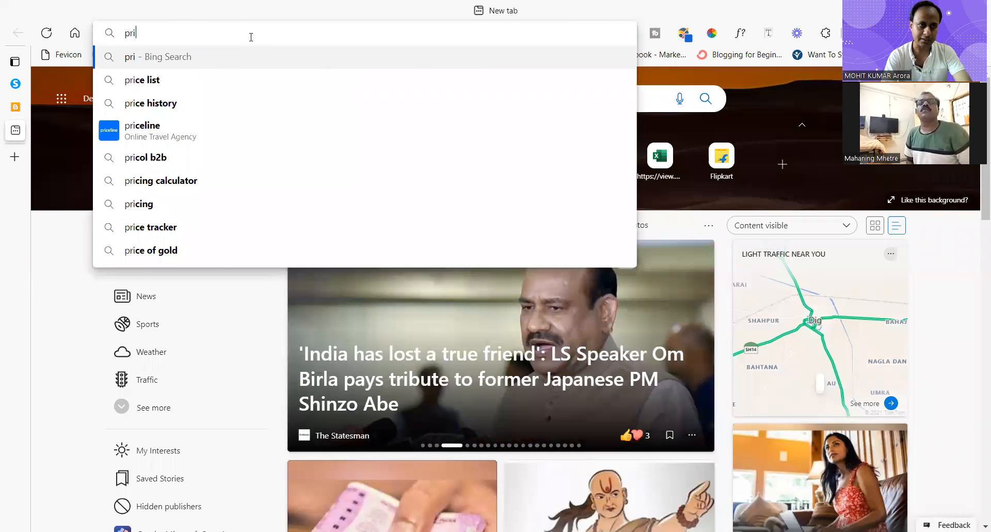
type("vacy poli")
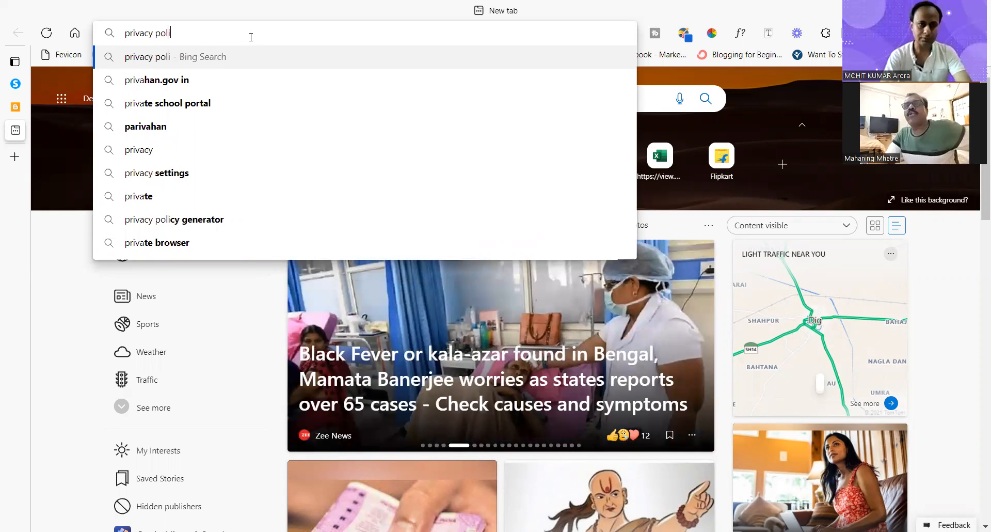
type("cy")
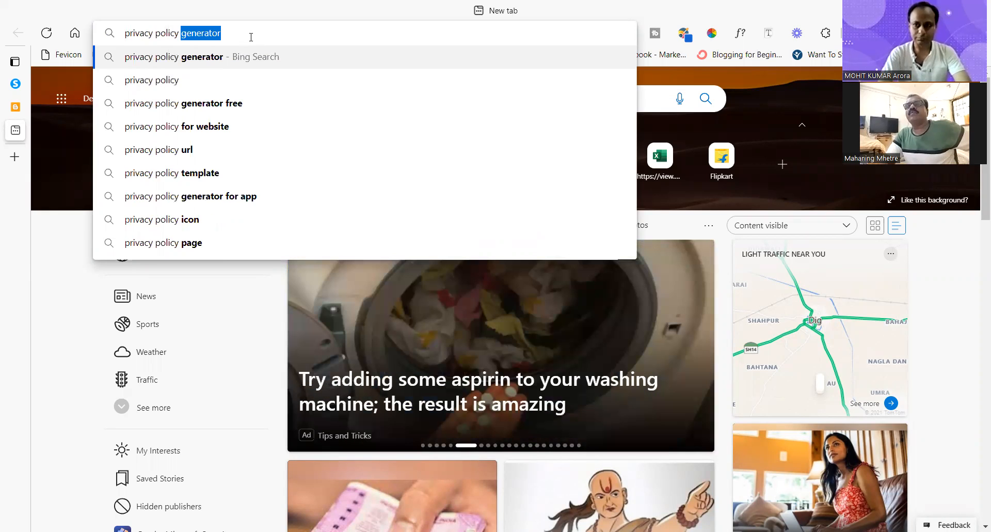
key("Right")
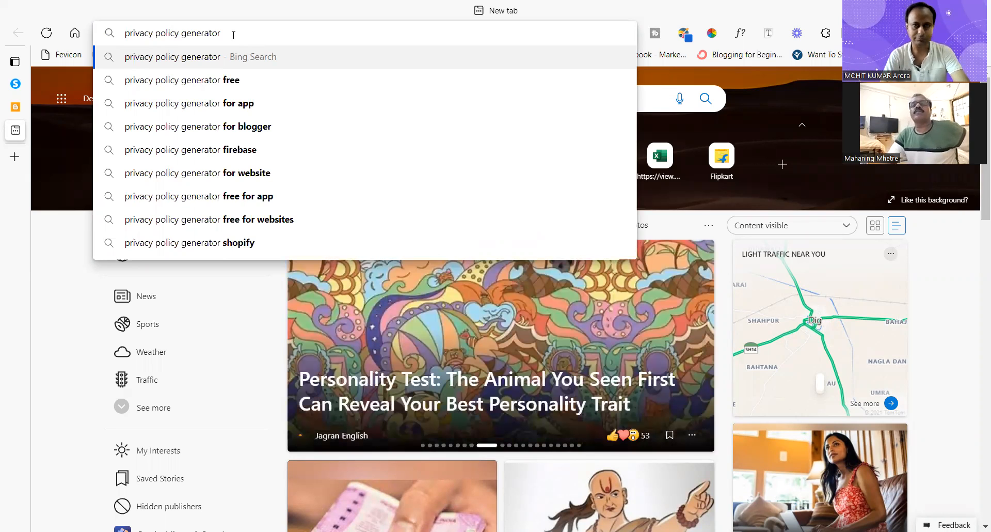
key("Return")
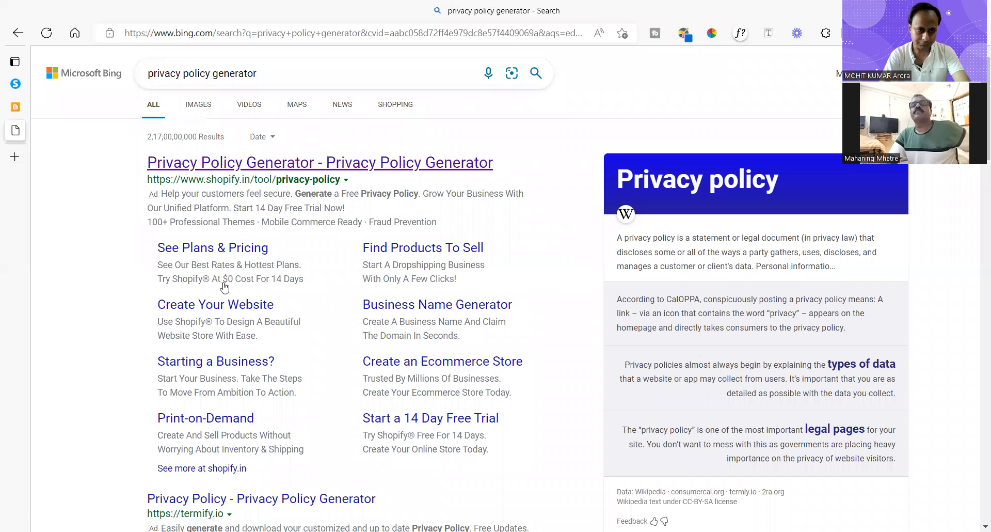
Look through the search results for generator sites, including a visit to the Termify privacy policy generator page
scroll(336, 223, "down", 4)
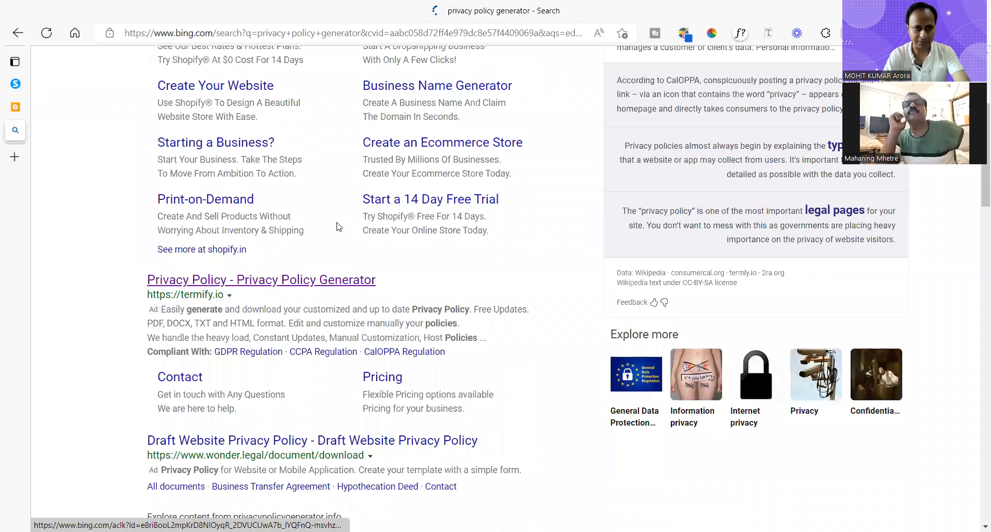
scroll(336, 224, "down", 7)
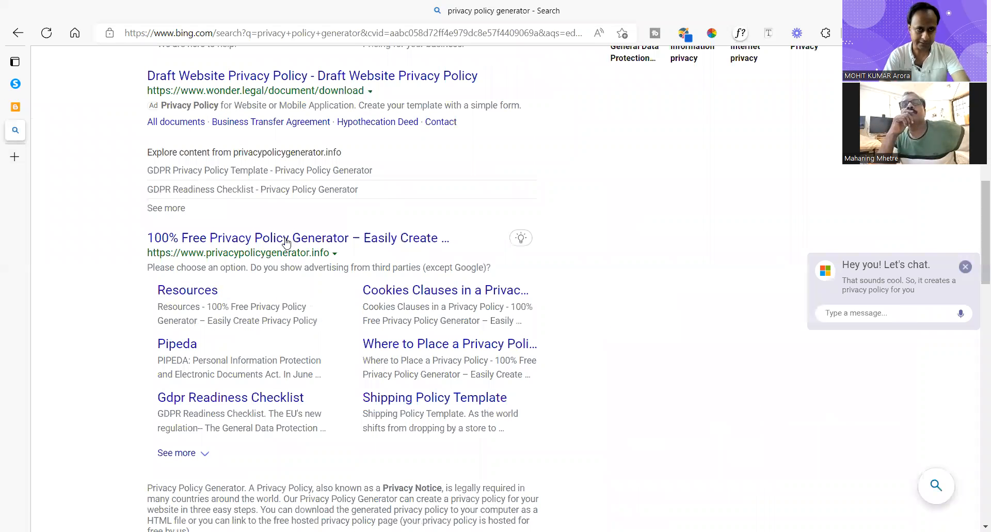
mouse_move(287, 240)
scroll(286, 240, "up", 1)
scroll(257, 265, "up", 4)
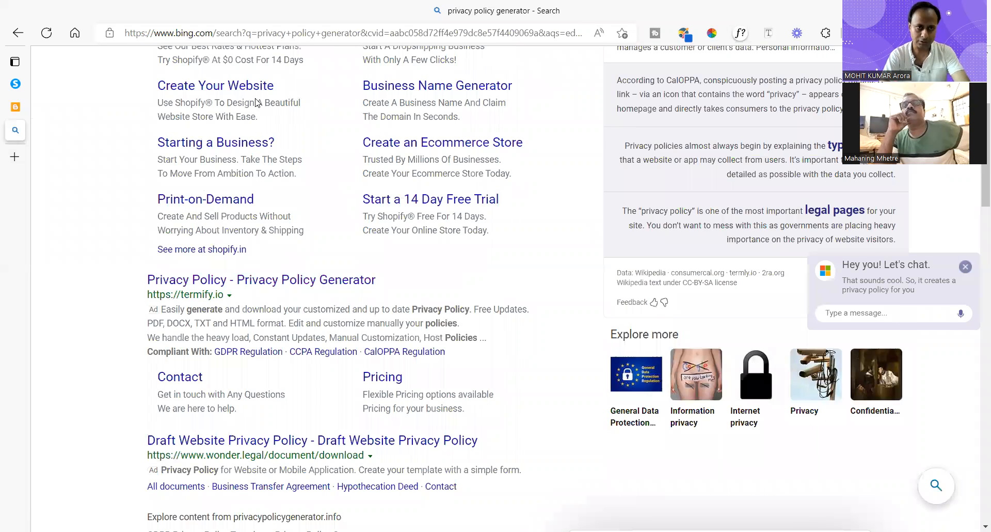
scroll(261, 93, "up", 3)
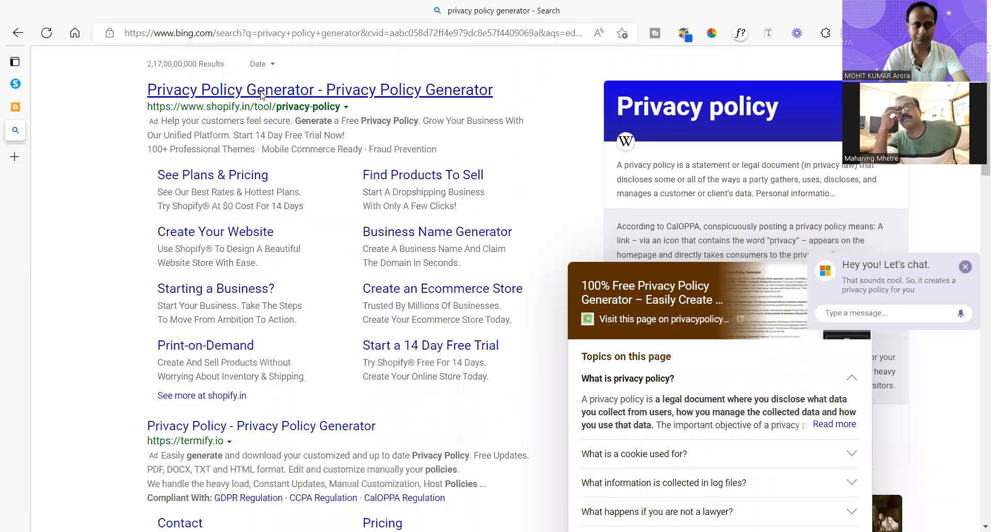
left_click(444, 179)
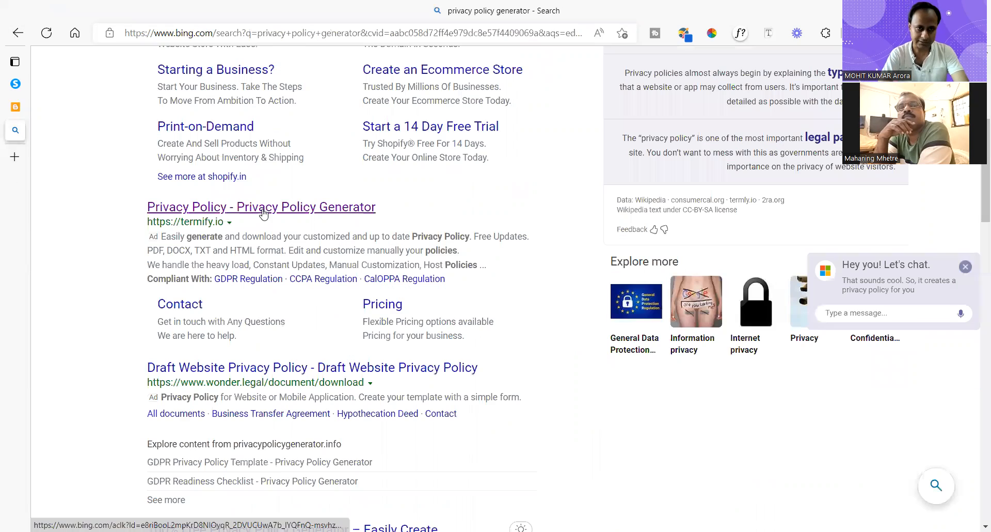
key("ctrl+w")
left_click(336, 243)
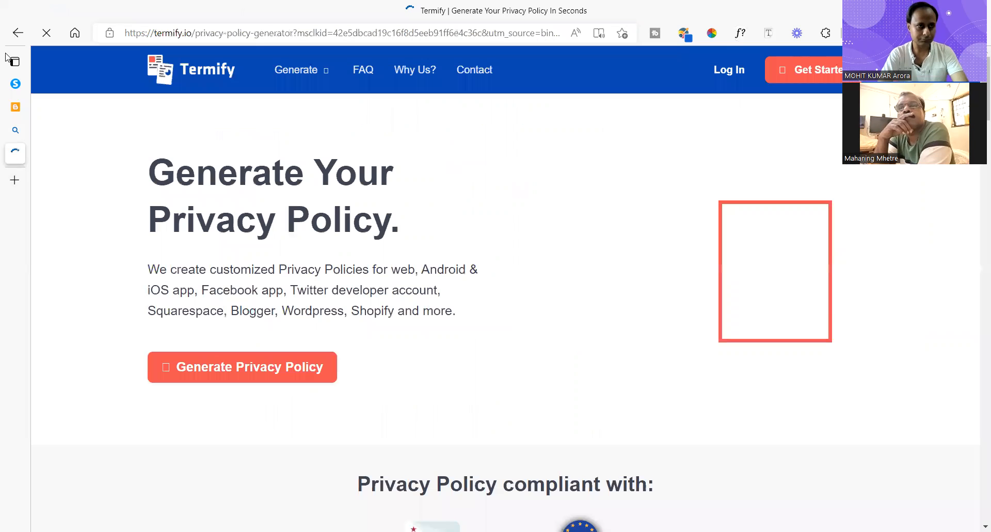
left_click(11, 28)
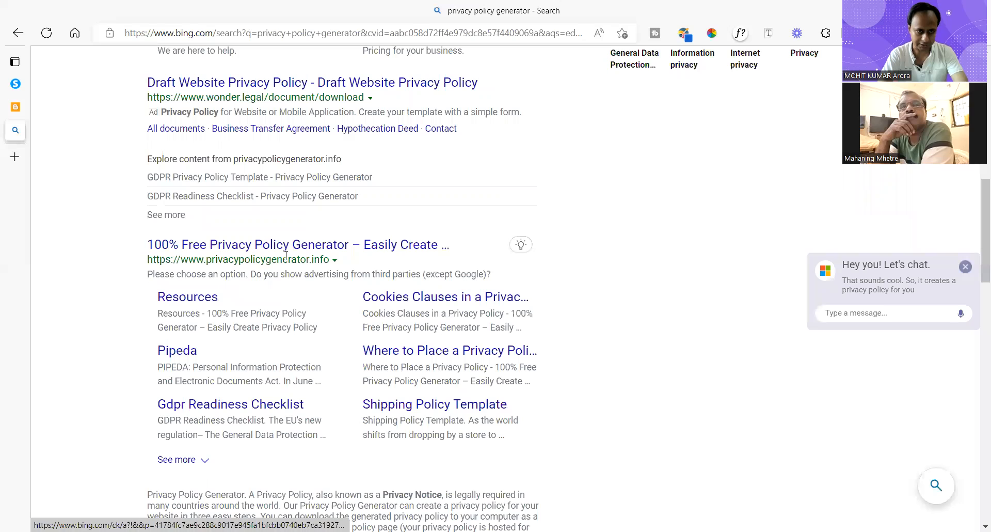
Open the "100% Free Privacy Policy Generator" search result at privacypolicygenerator.info
left_click(335, 236)
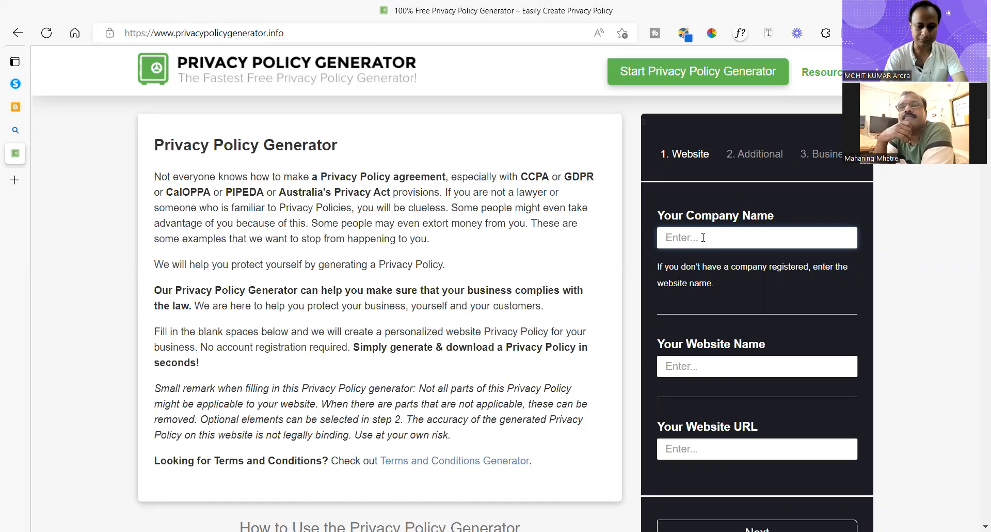
Enter the site owner's full name as the company name, correcting the name first entered
type("MAHA")
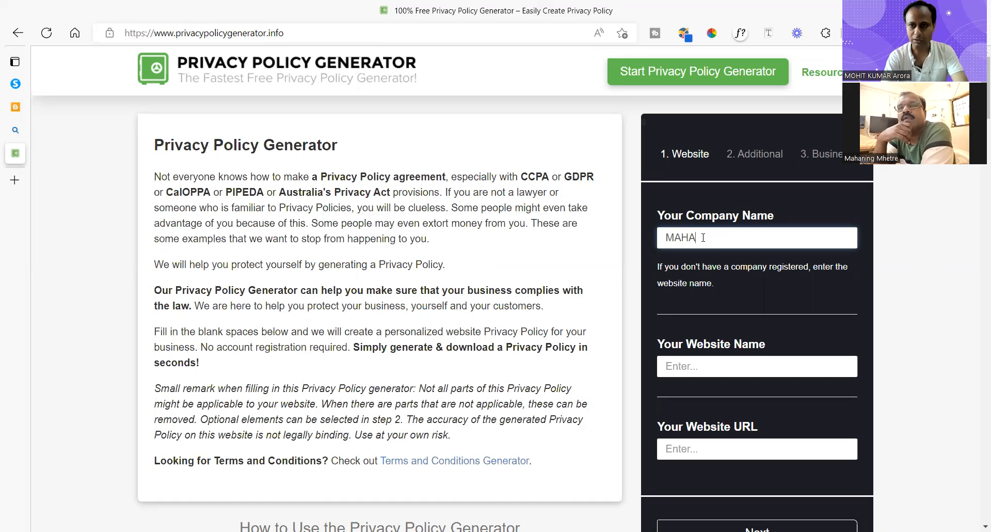
type("L")
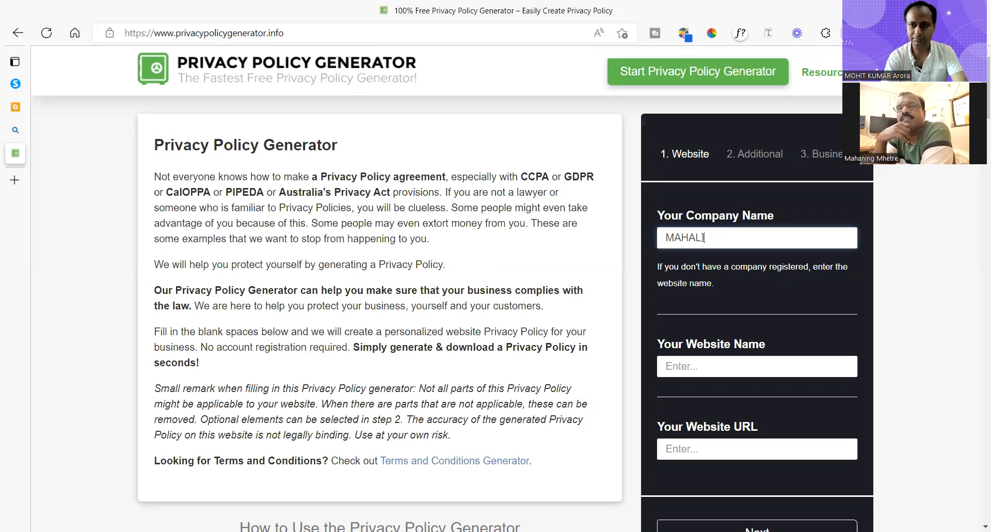
type("ING")
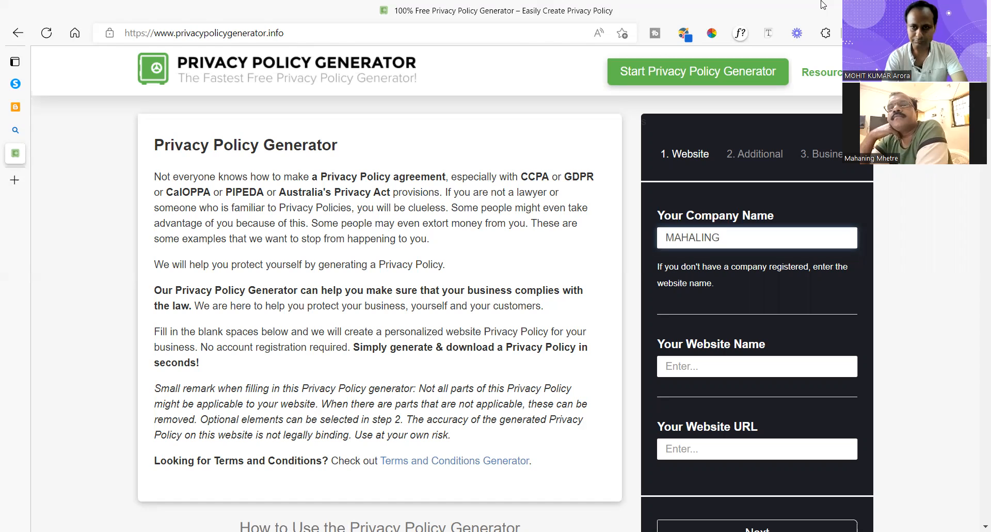
key("BackSpace")
key("BackSpace")
key("BackSpace")
key("BackSpace")
key("BackSpace")
key("BackSpace")
key("BackSpace")
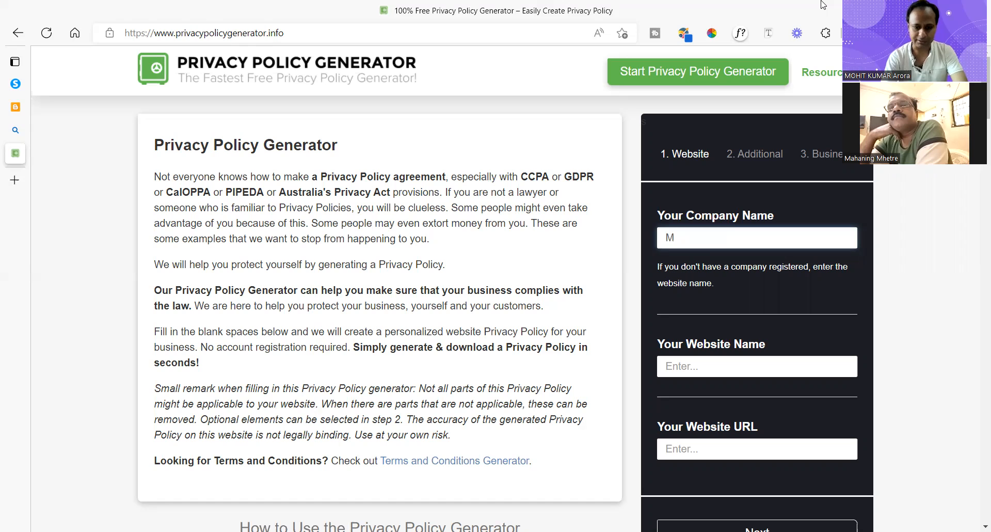
type("OHIT KUMA")
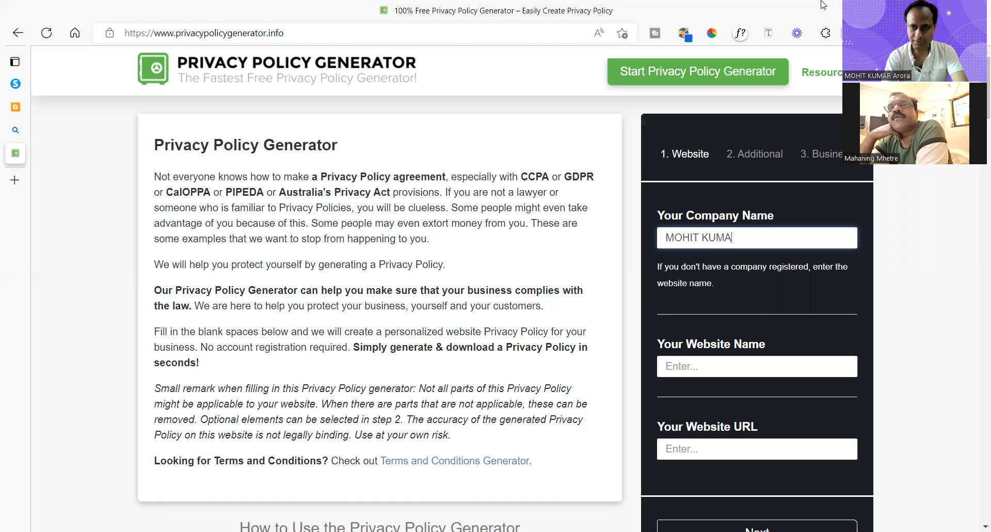
type("R ARORA")
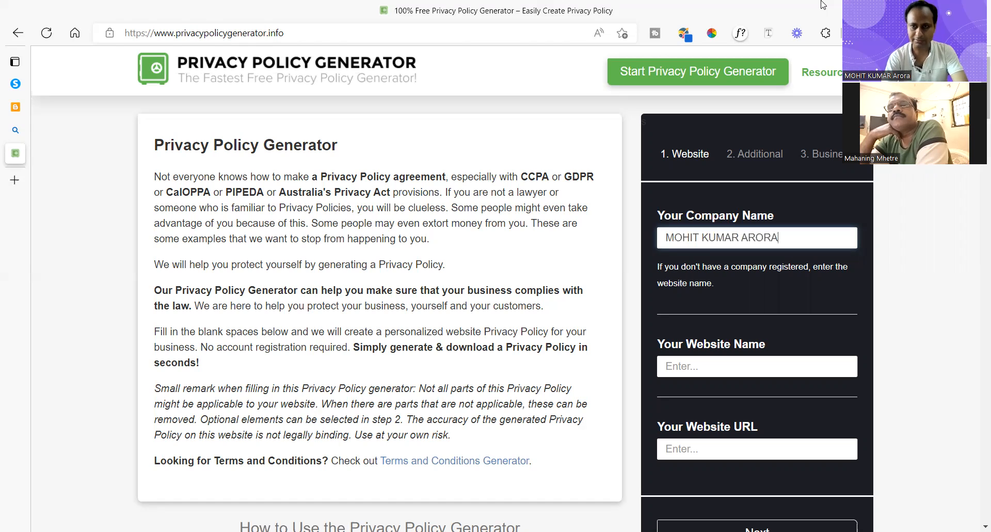
left_click(723, 368)
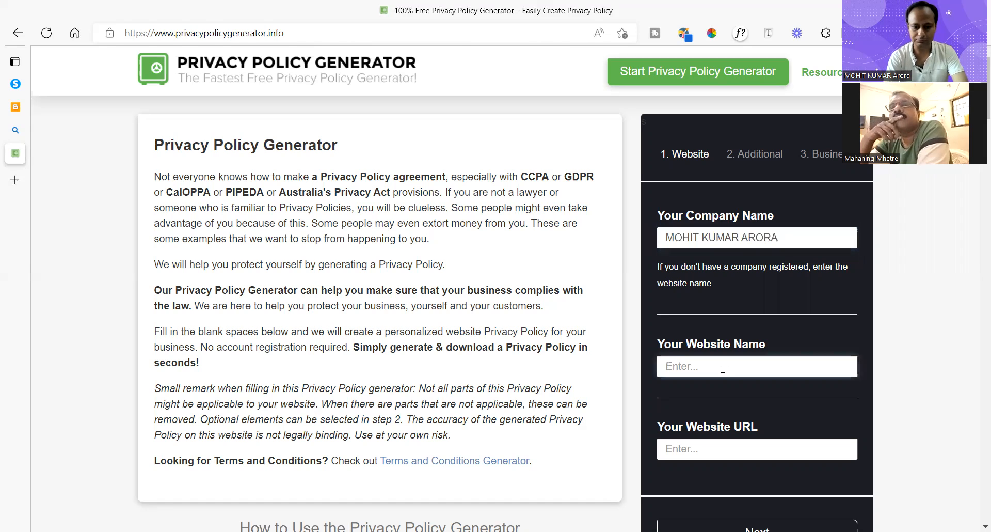
type("https")
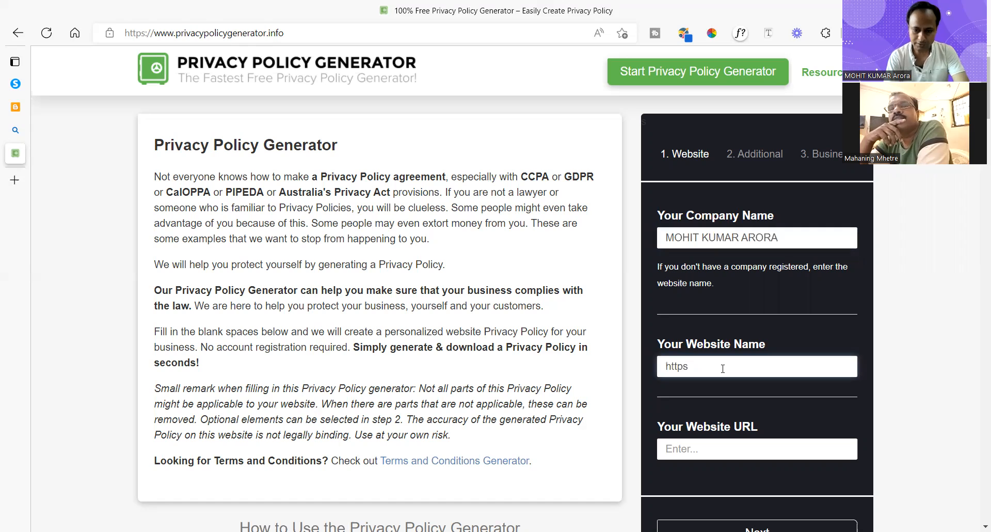
type("://su")
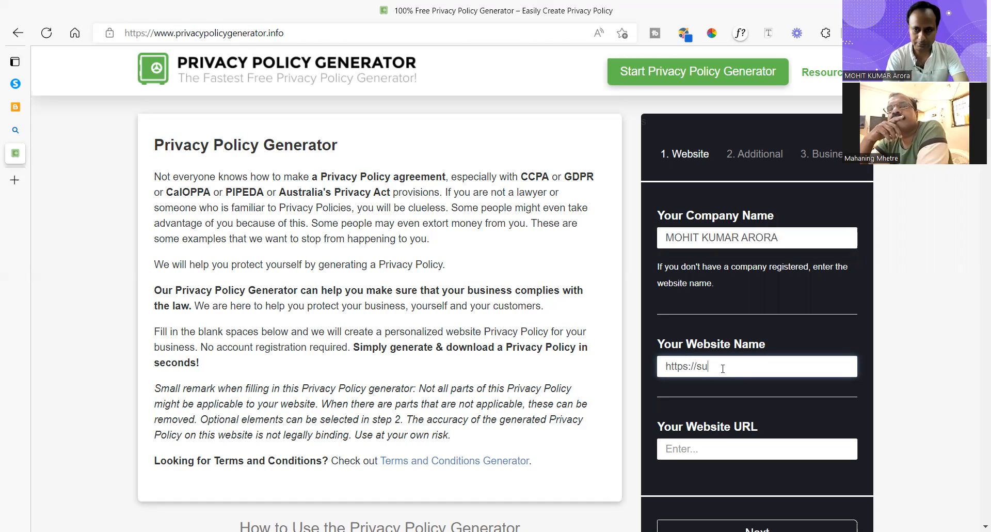
type("pportothers.org")
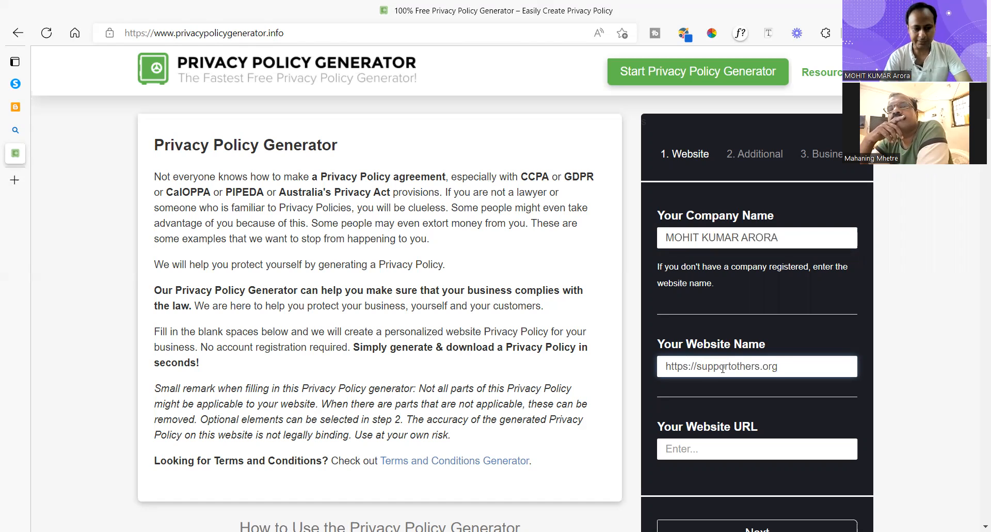
key("ctrl+a")
key("ctrl+c")
scroll(748, 436, "down", 3)
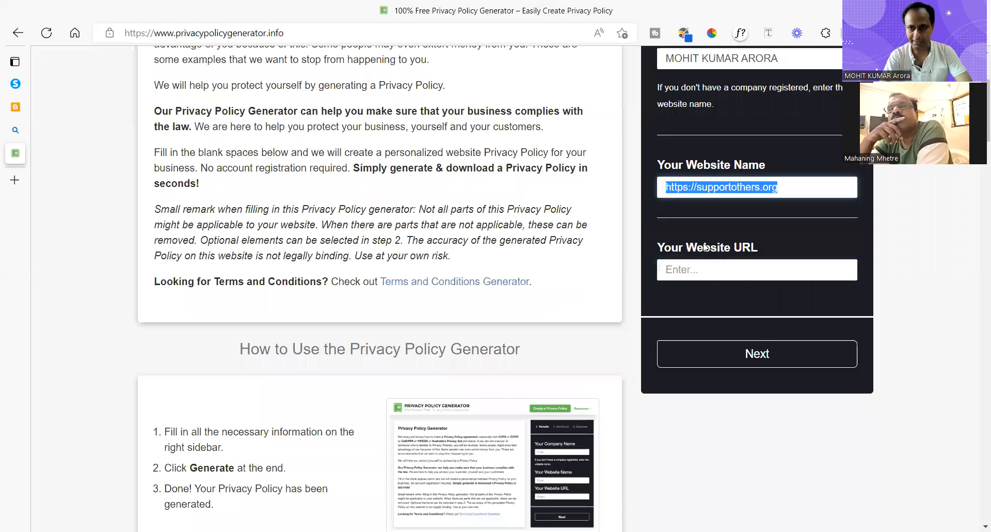
scroll(703, 230, "down", 1)
left_click(703, 230)
key("ctrl+v")
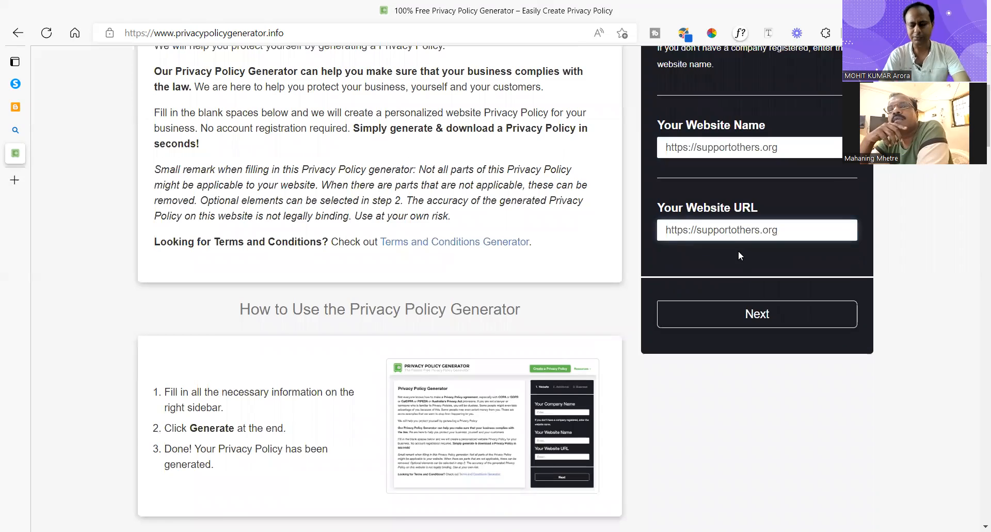
scroll(738, 250, "up", 4)
scroll(769, 382, "down", 2)
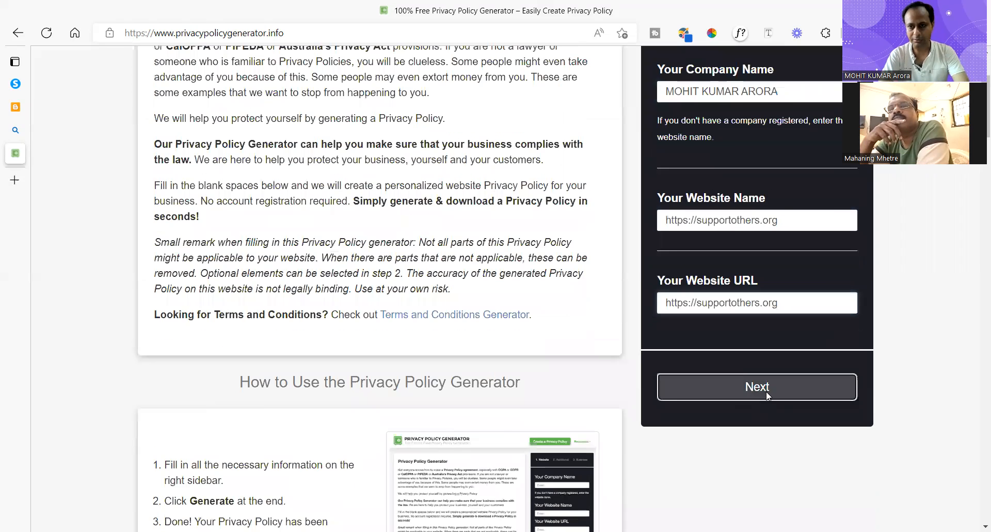
left_click(769, 385)
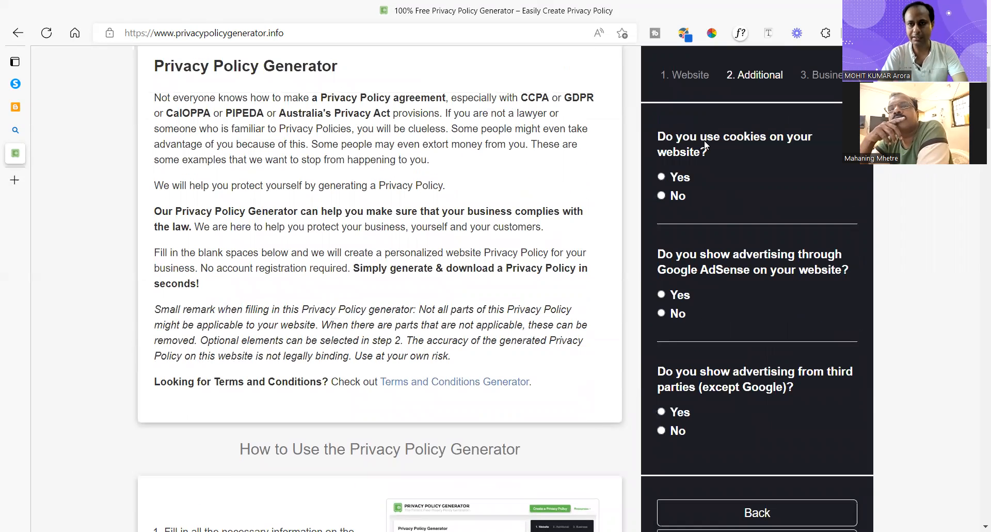
Answer Yes to using cookies on the website and No to showing advertising through Google AdSense
left_click(680, 177)
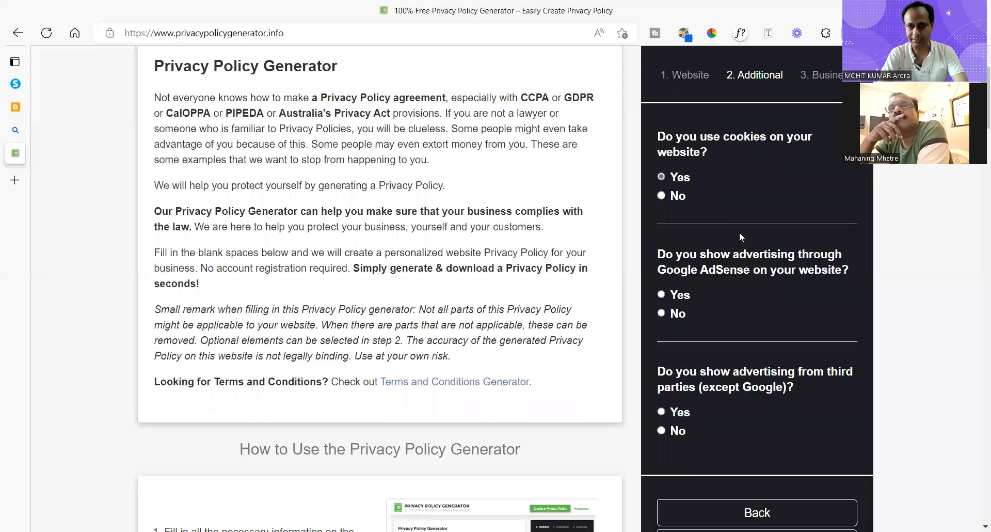
scroll(779, 236, "down", 1)
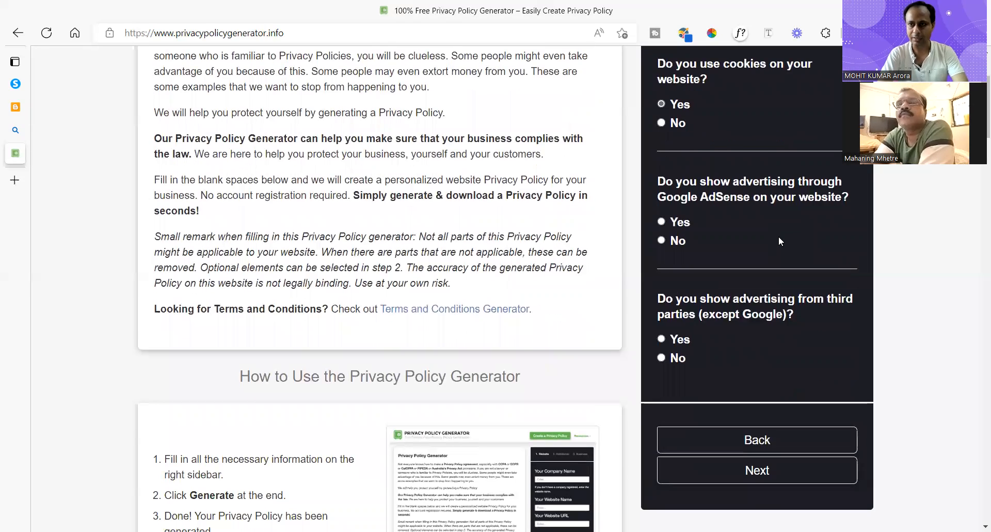
left_click(678, 222)
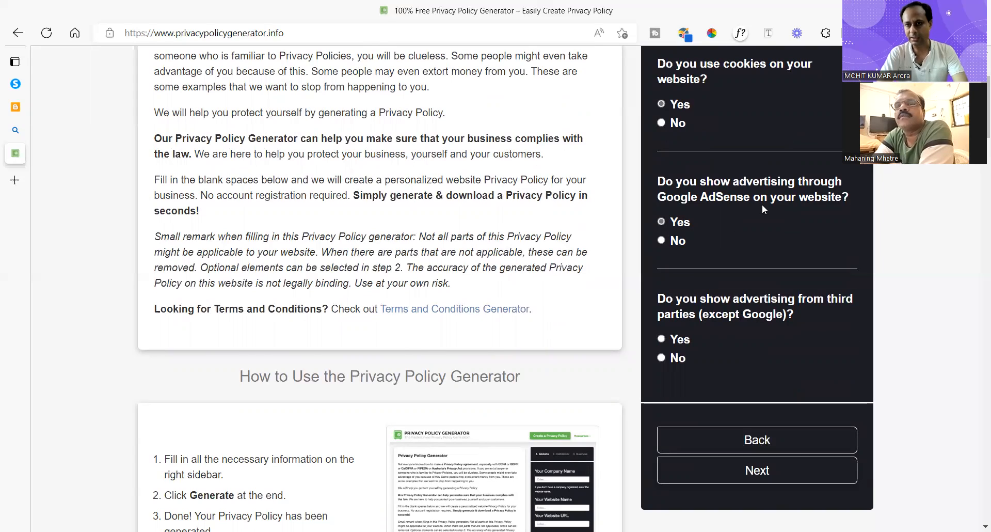
left_click(674, 241)
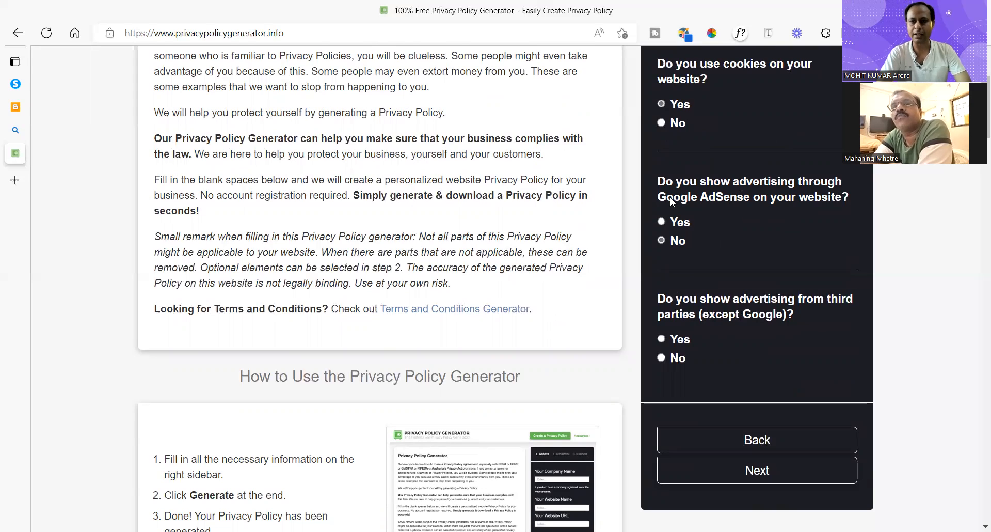
left_click_drag(753, 197, 673, 196)
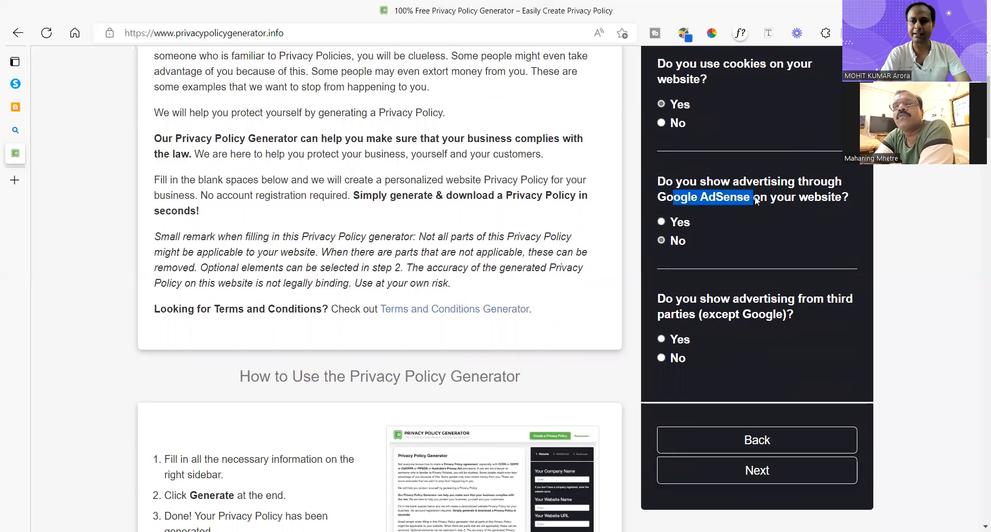
left_click(677, 246)
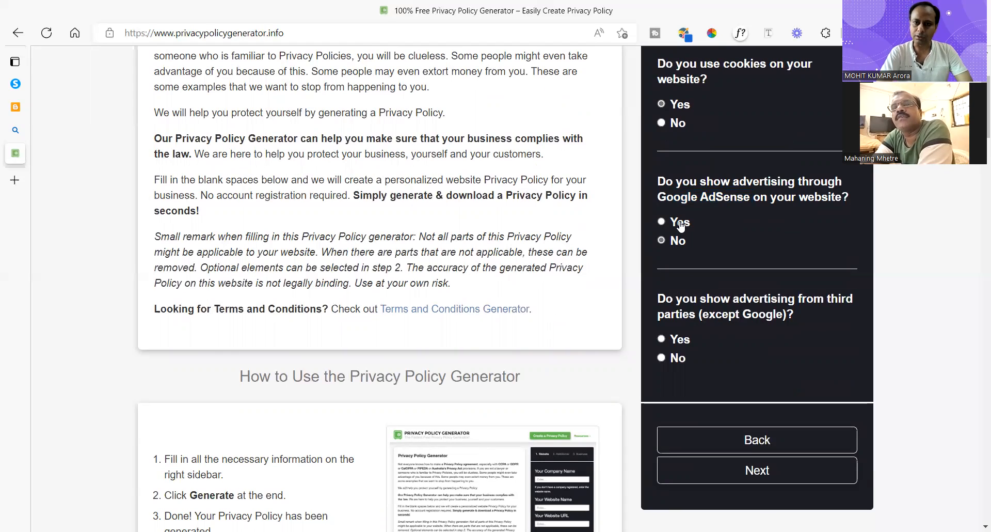
Answer No to showing advertising through Google AdSense and from third parties other than Google
scroll(674, 186, "up", 2)
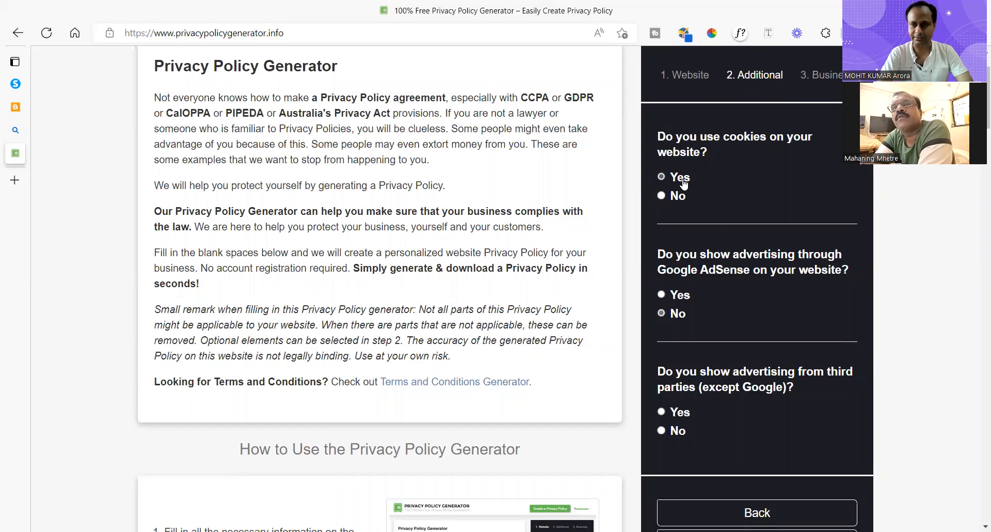
scroll(714, 225, "down", 2)
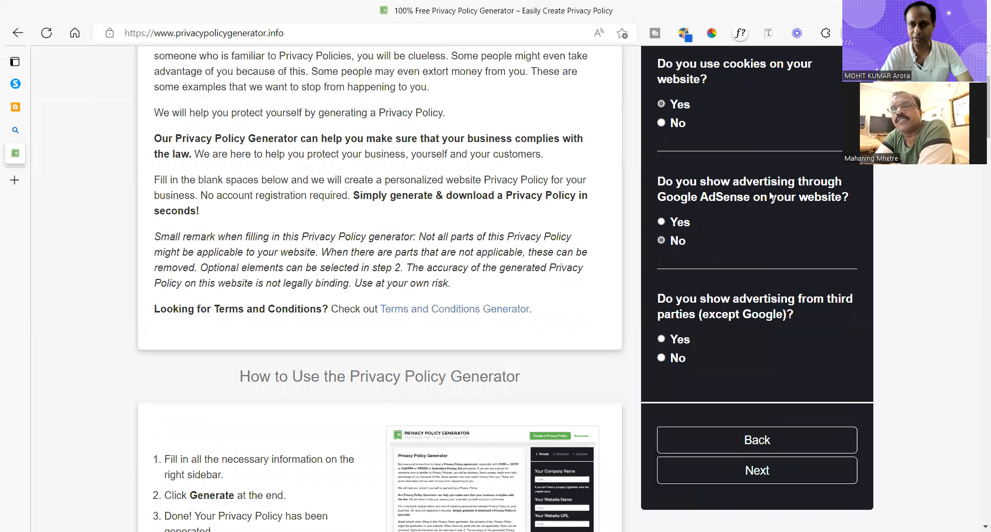
left_click_drag(675, 197, 747, 197)
left_click(770, 203)
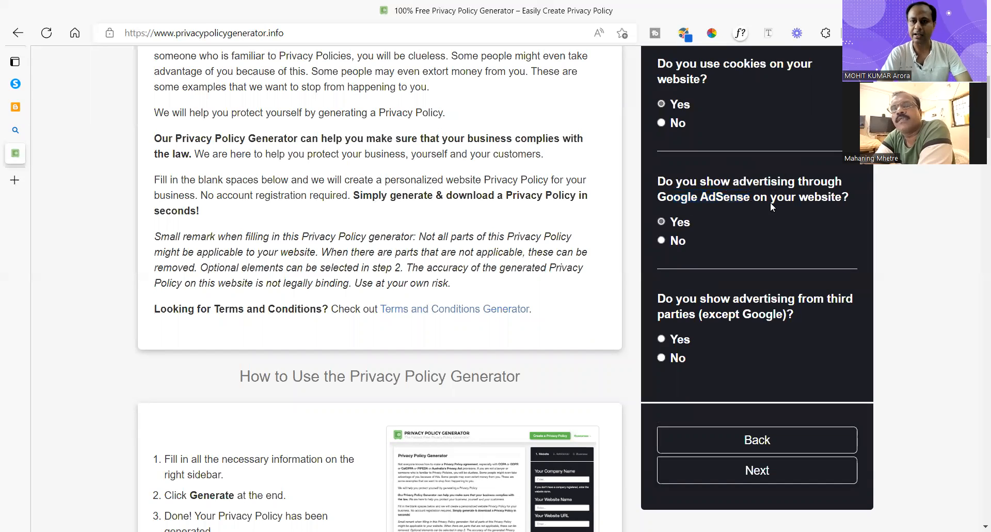
left_click(679, 241)
scroll(738, 279, "down", 2)
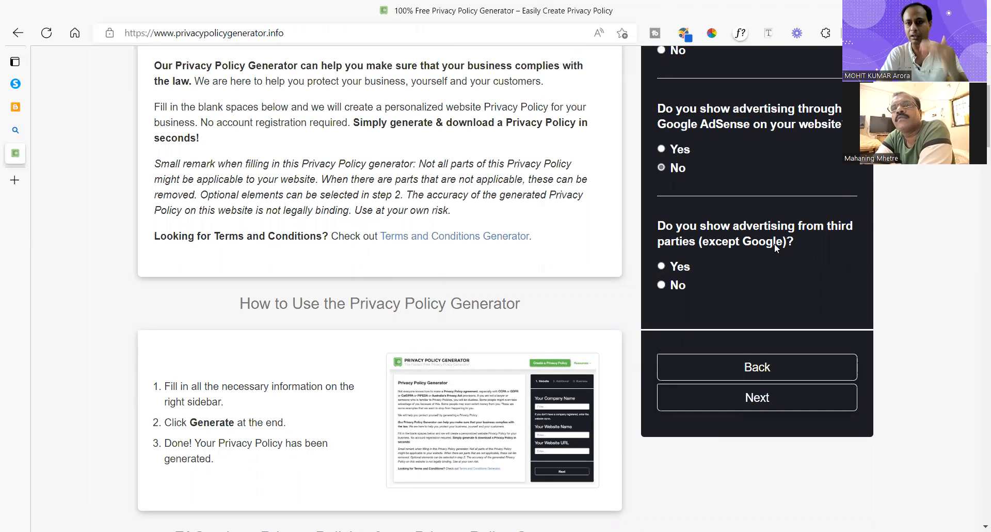
left_click(662, 266)
left_click(680, 288)
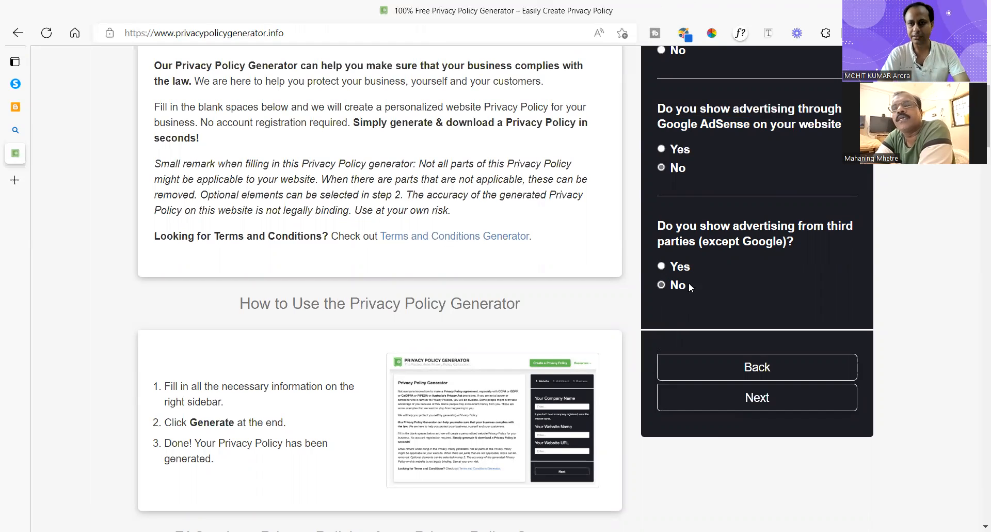
Answer Yes to both the Google AdSense and the third-party advertising questions
scroll(681, 284, "up", 1)
left_click(681, 223)
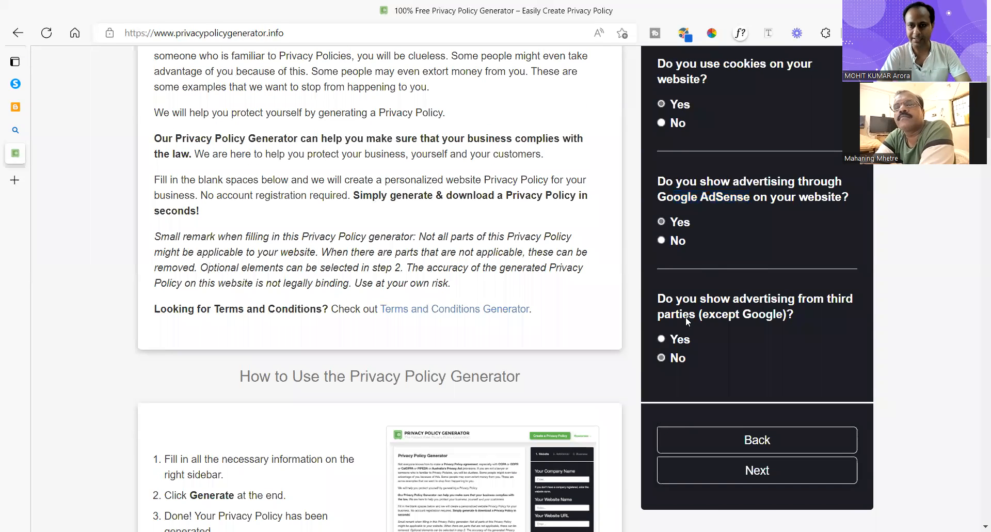
left_click(680, 341)
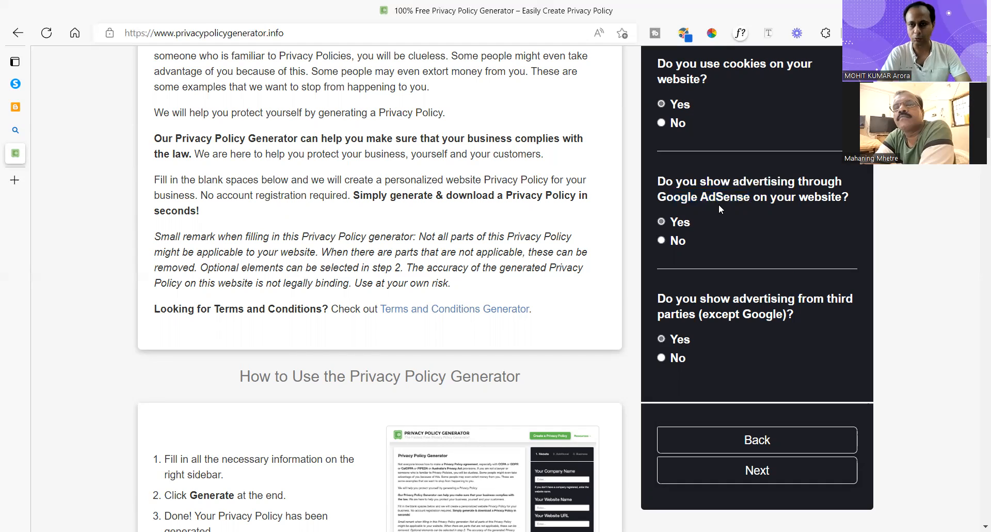
left_click_drag(789, 197, 715, 198)
left_click(728, 317)
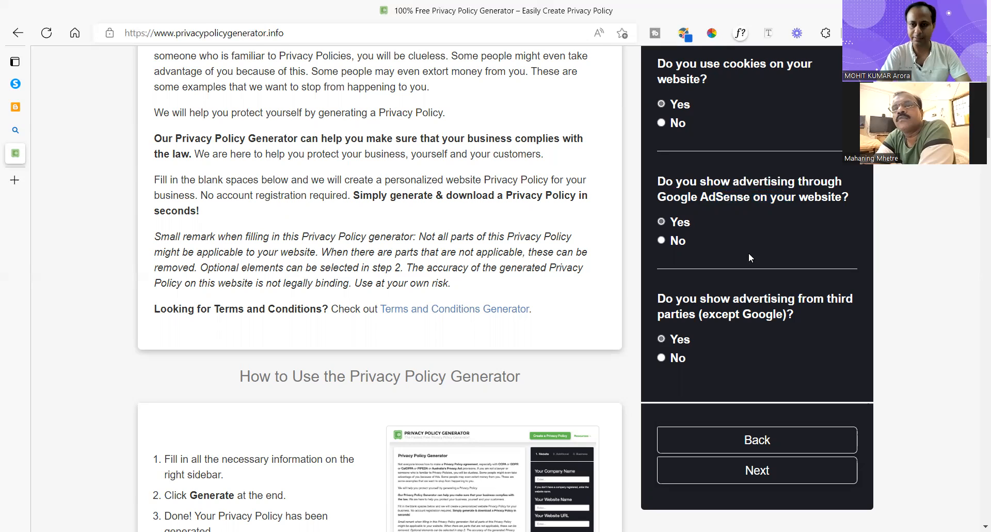
left_click_drag(718, 319, 788, 317)
left_click(747, 299)
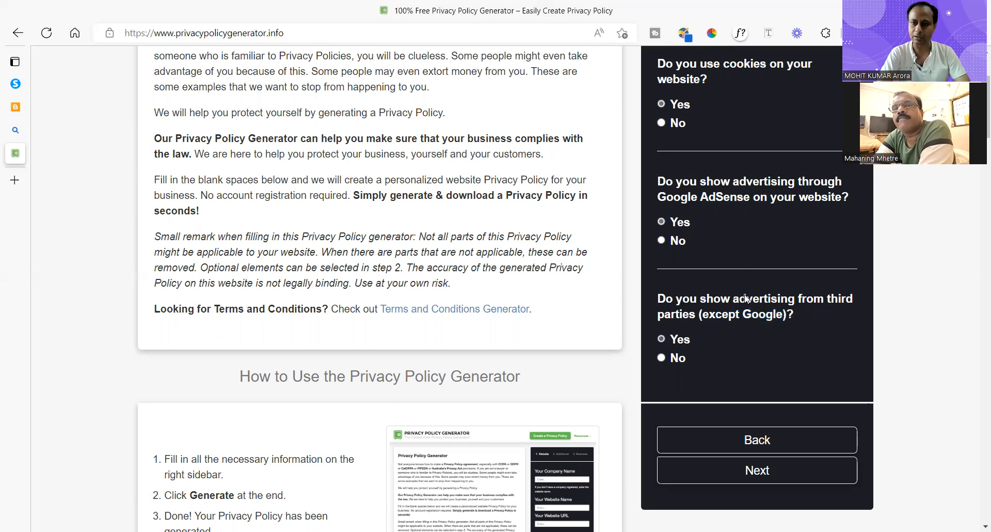
Set both the Google AdSense and third-party advertising answers to No and continue to the Business details
scroll(747, 299, "down", 1)
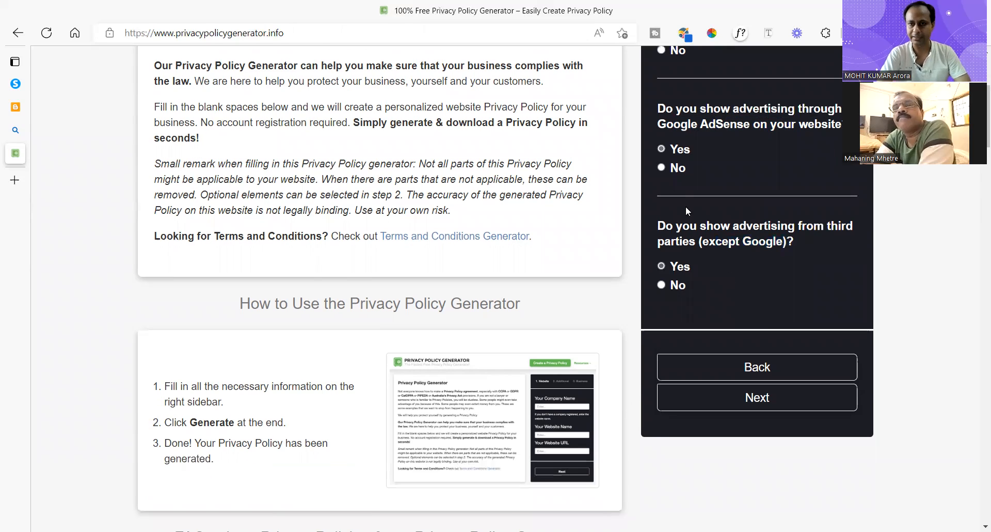
left_click(676, 169)
left_click(676, 286)
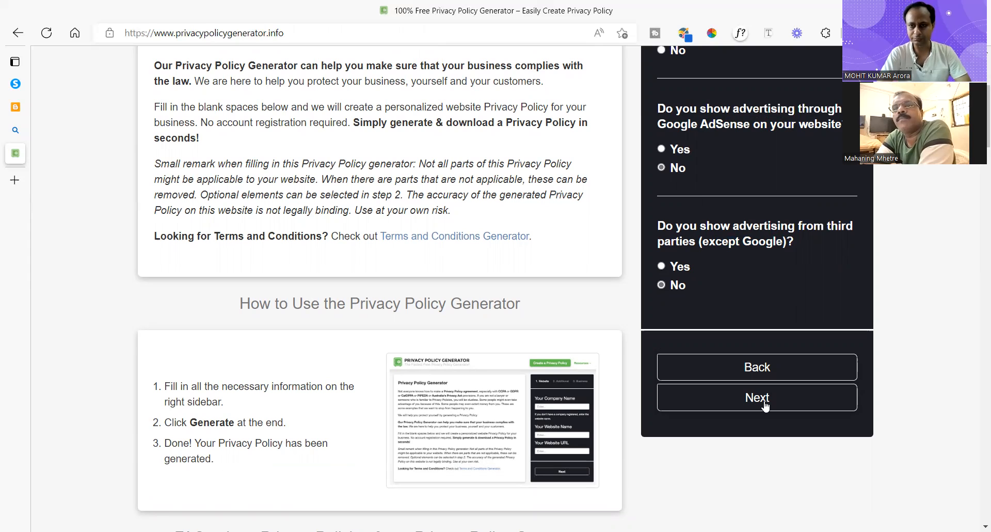
scroll(744, 263, "up", 4)
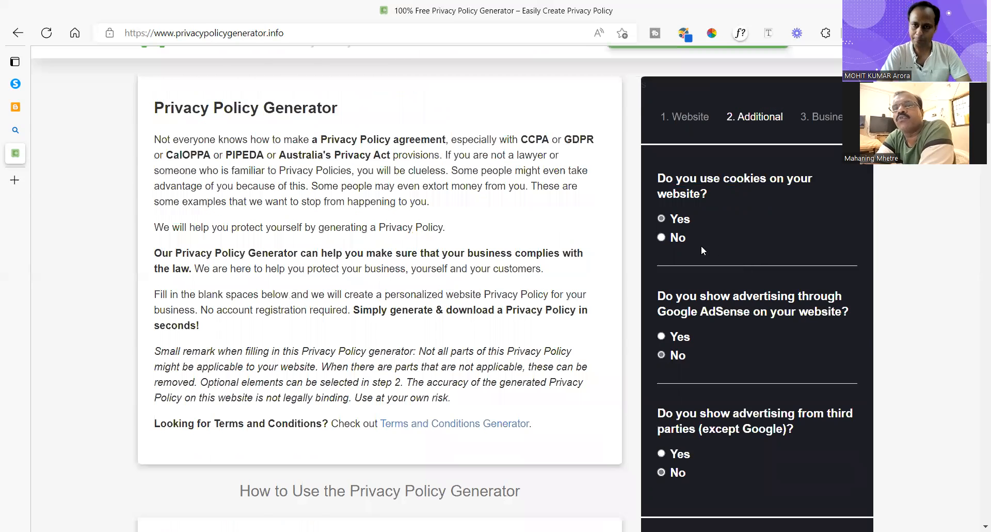
left_click_drag(703, 221, 785, 215)
left_click(713, 259)
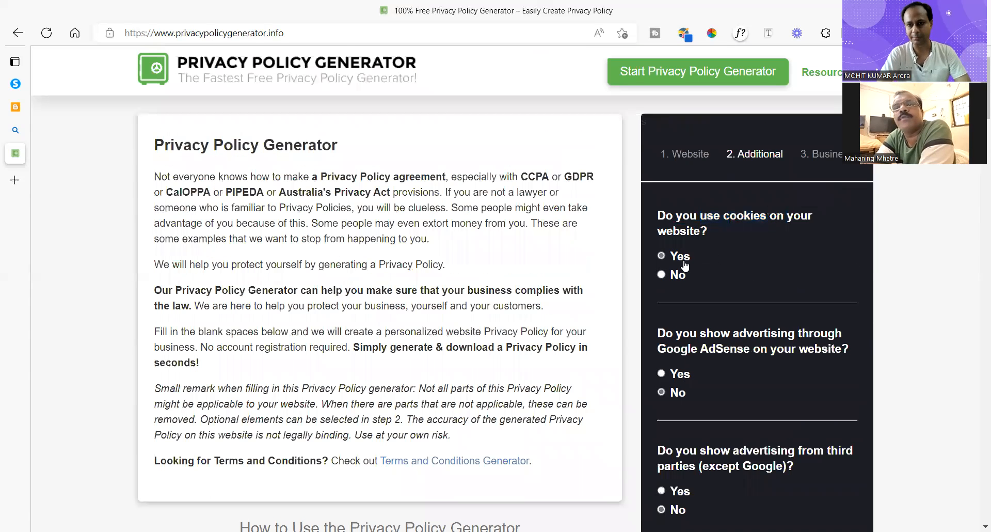
scroll(759, 318, "down", 7)
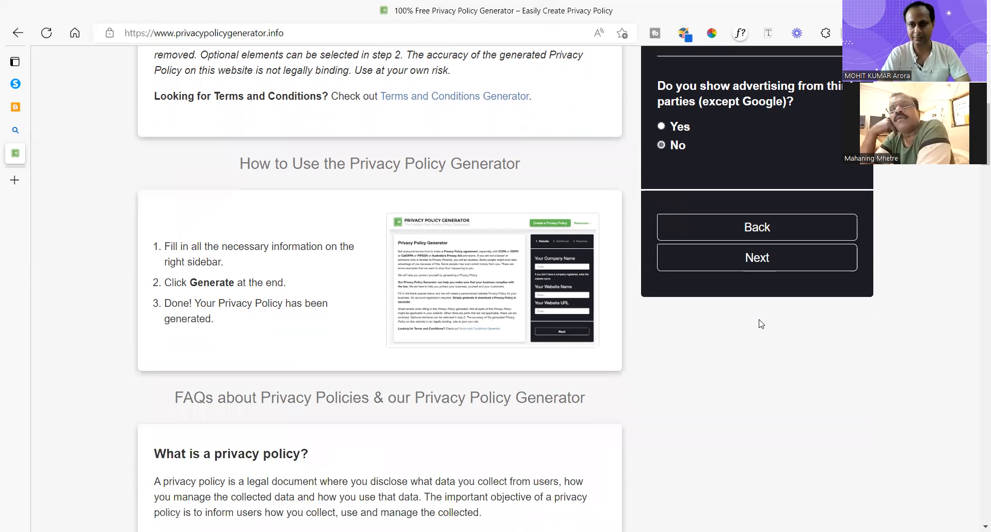
left_click(764, 257)
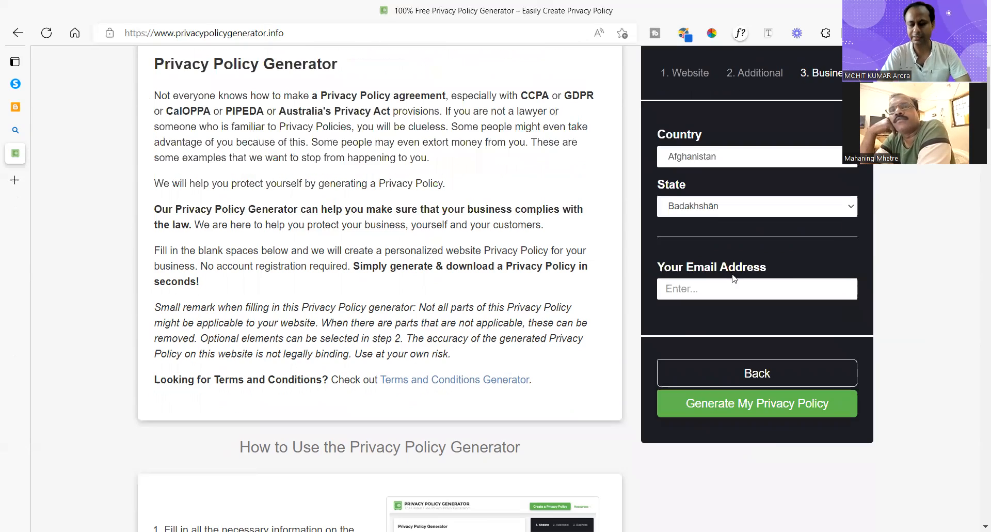
Set the business country to India and the state to Rajasthan
scroll(723, 227, "up", 2)
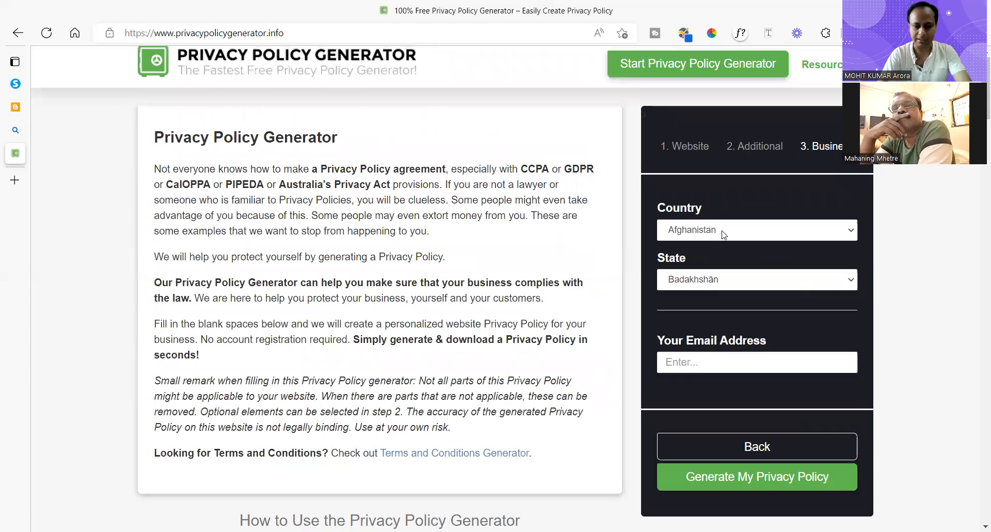
left_click(724, 235)
type("india")
key("Return")
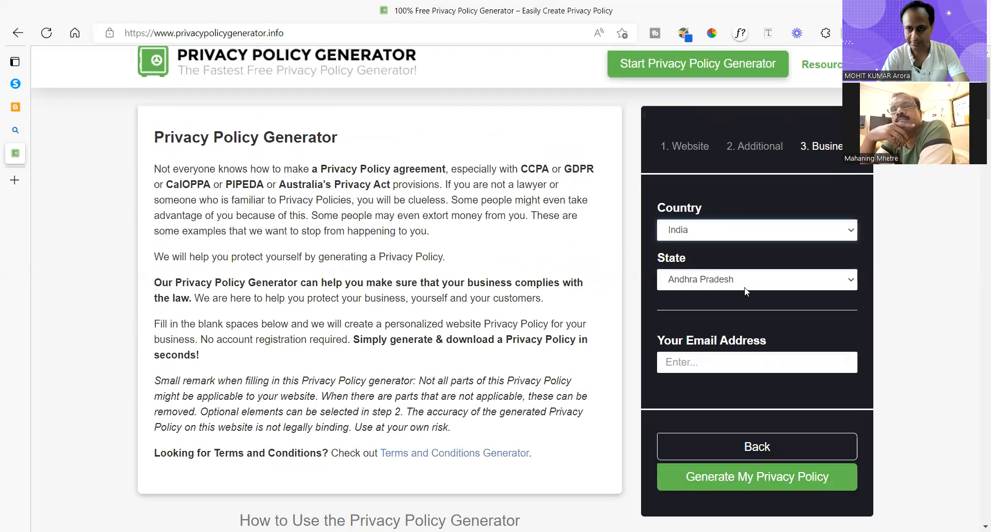
left_click(715, 284)
type("raj")
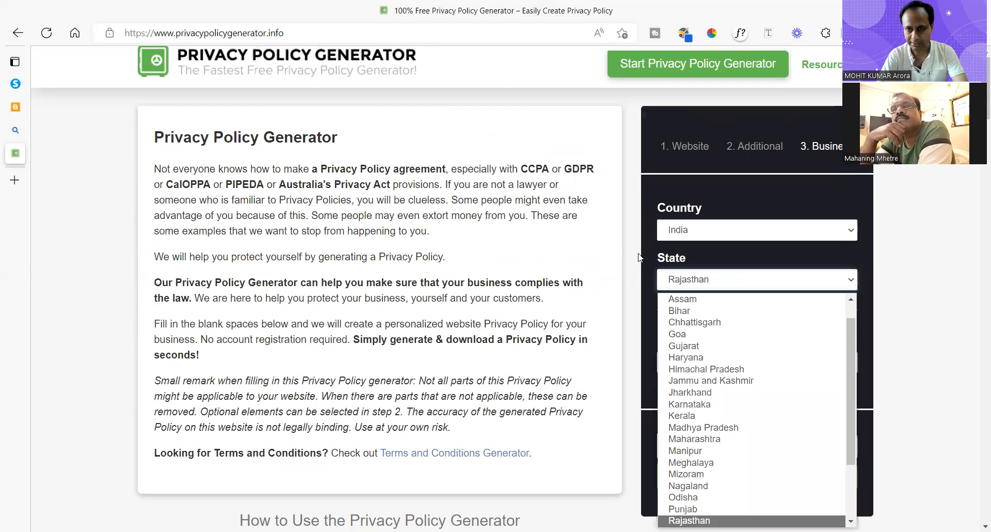
key("Return")
Fill in the site owner's email address from the saved suggestions and generate the privacy policy
left_click(733, 357)
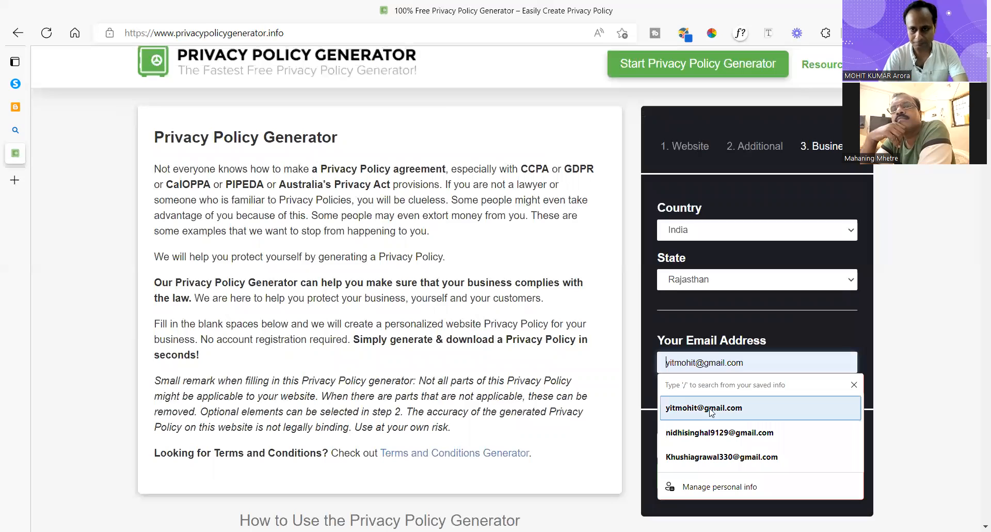
left_click(800, 409)
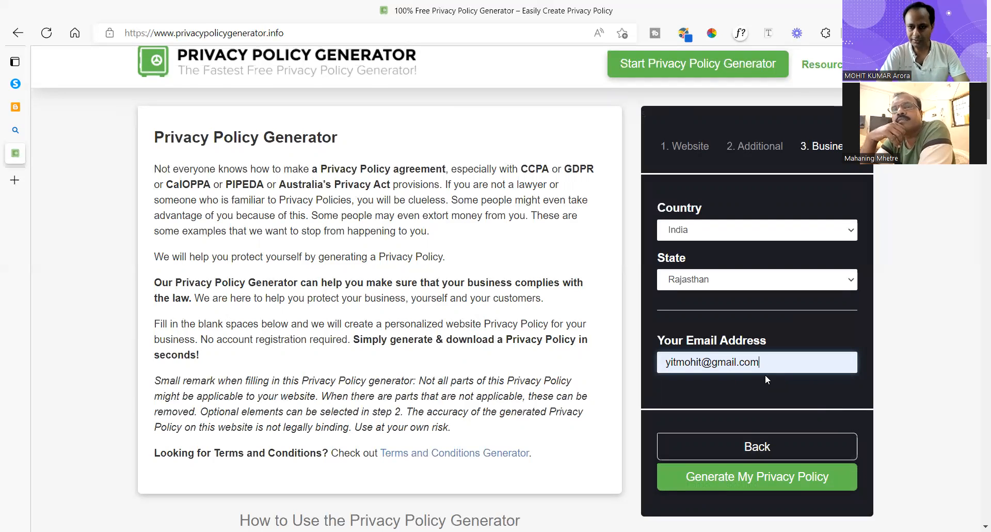
scroll(765, 374, "down", 3)
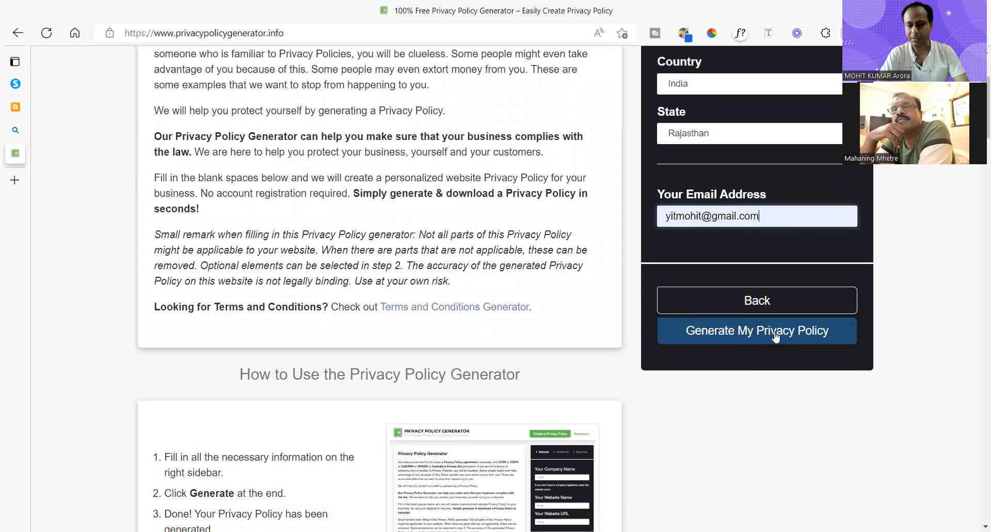
left_click(774, 335)
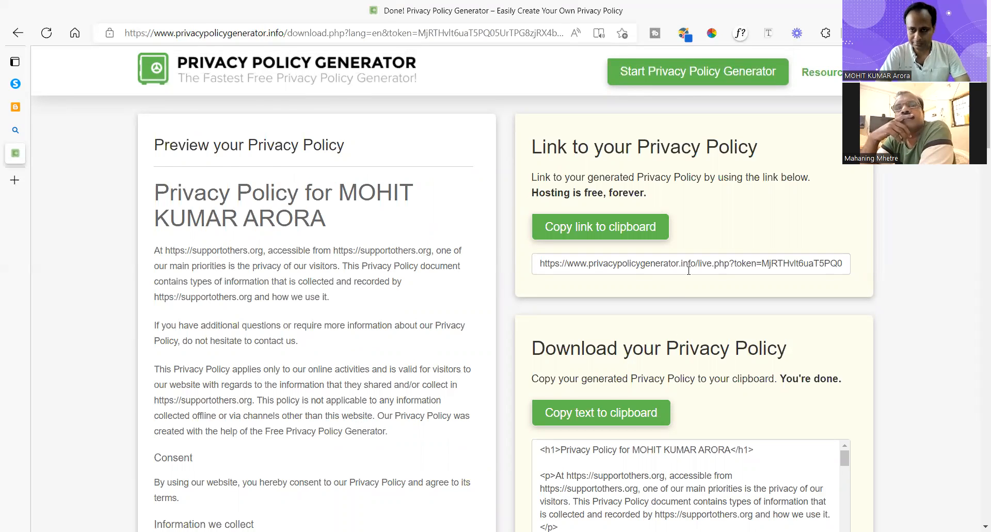
Copy the generated privacy policy text from the download section to the clipboard
scroll(688, 271, "down", 2)
scroll(650, 273, "down", 2)
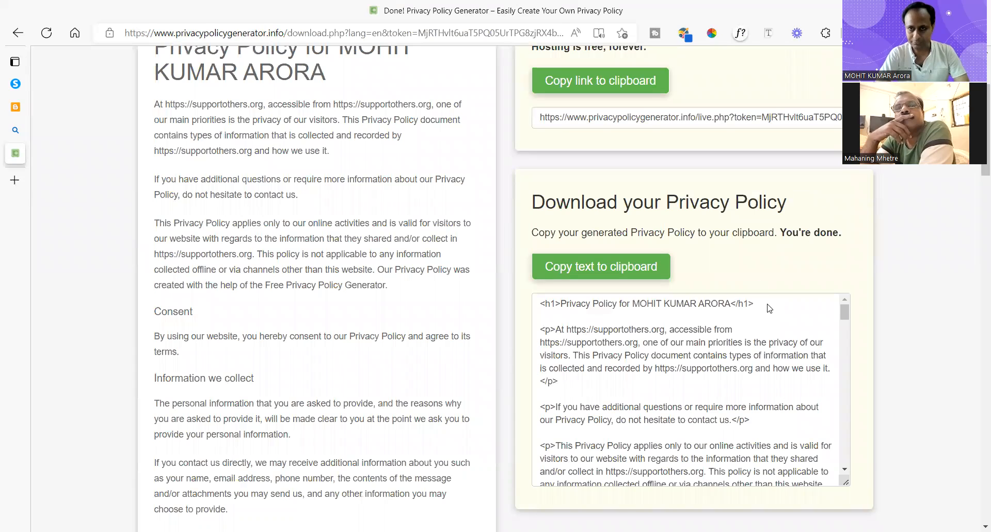
scroll(692, 220, "down", 12)
scroll(665, 250, "up", 12)
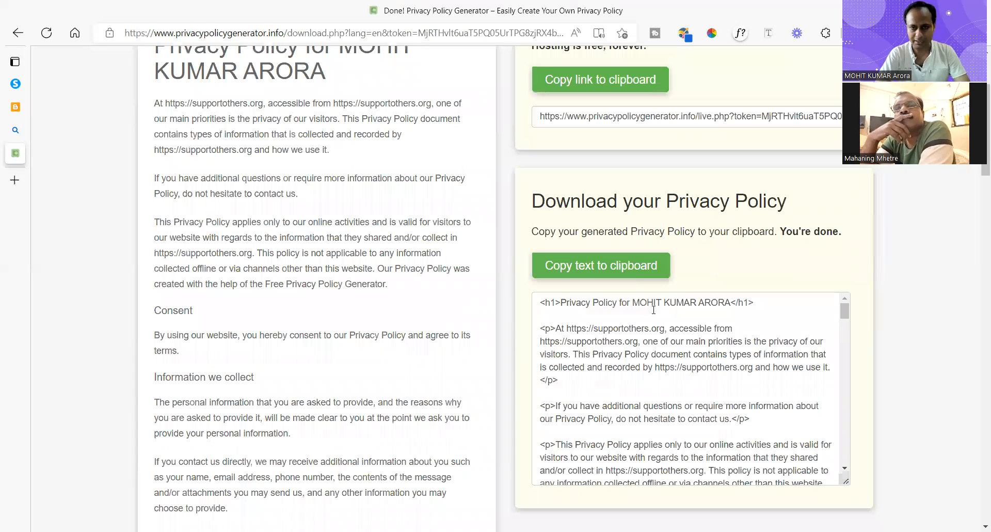
left_click(598, 269)
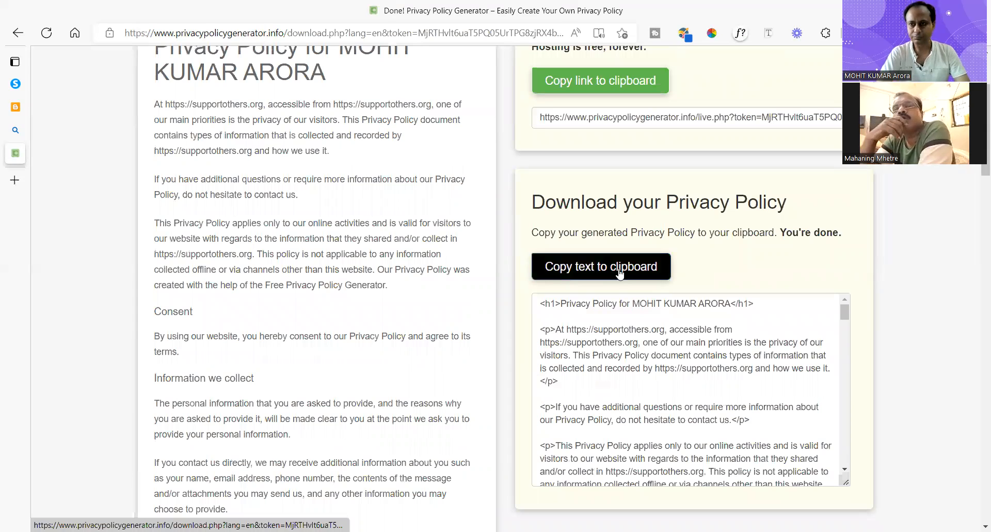
Examine the heading and opening text of the privacy policy preview
scroll(150, 117, "up", 2)
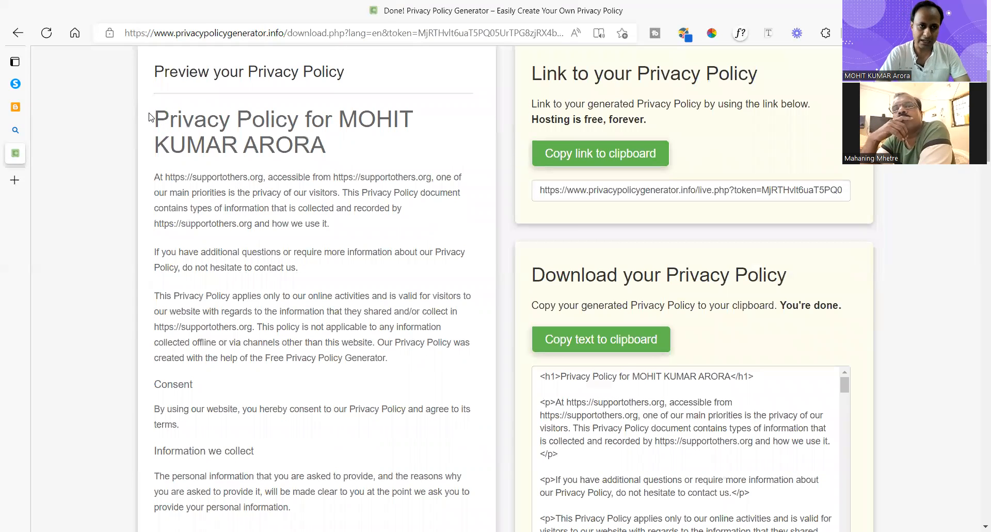
left_click_drag(154, 118, 209, 123)
left_click_drag(296, 177, 292, 177)
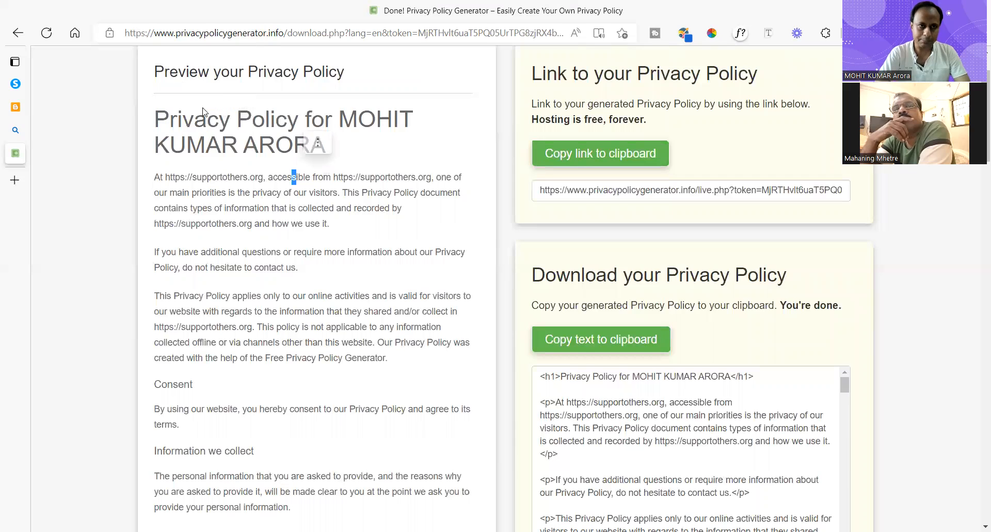
scroll(191, 132, "up", 1)
left_click_drag(157, 148, 355, 150)
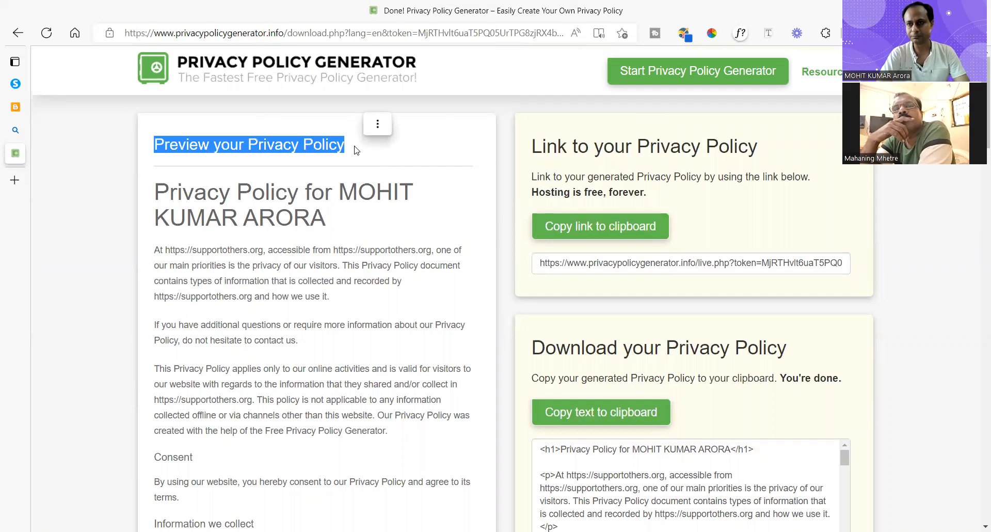
left_click(324, 225)
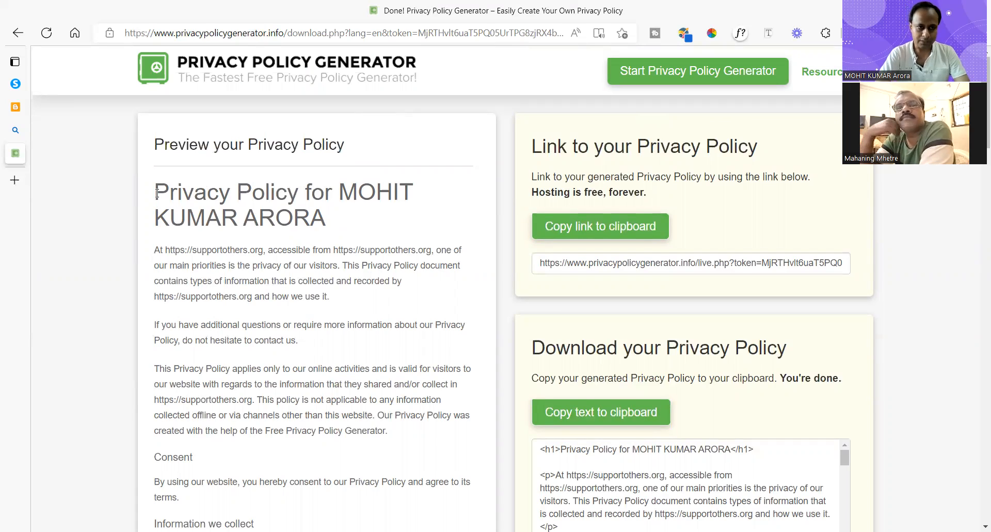
left_click_drag(151, 143, 346, 144)
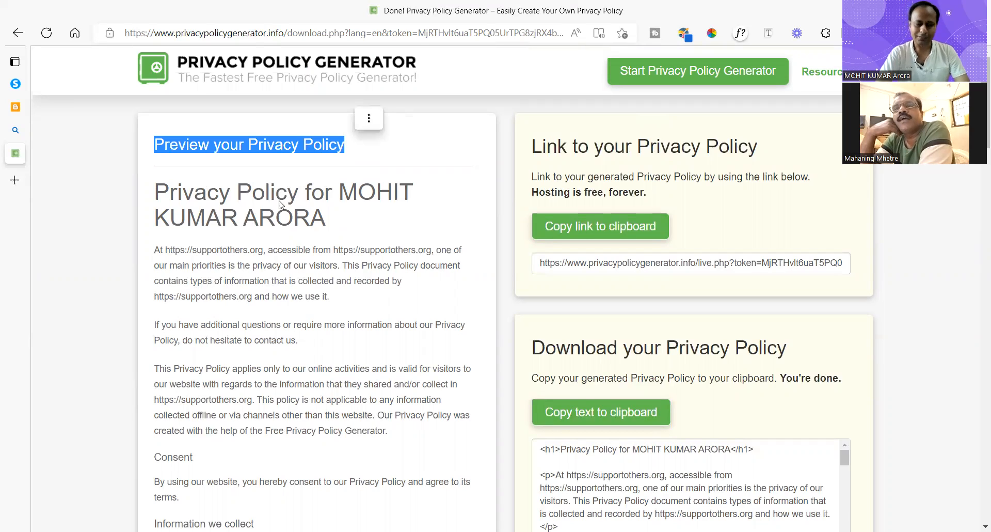
Select the full policy text in the preview, then copy the policy's HTML text to the clipboard again
left_click(164, 203)
left_click_drag(155, 190, 382, 404)
scroll(353, 218, "up", 20)
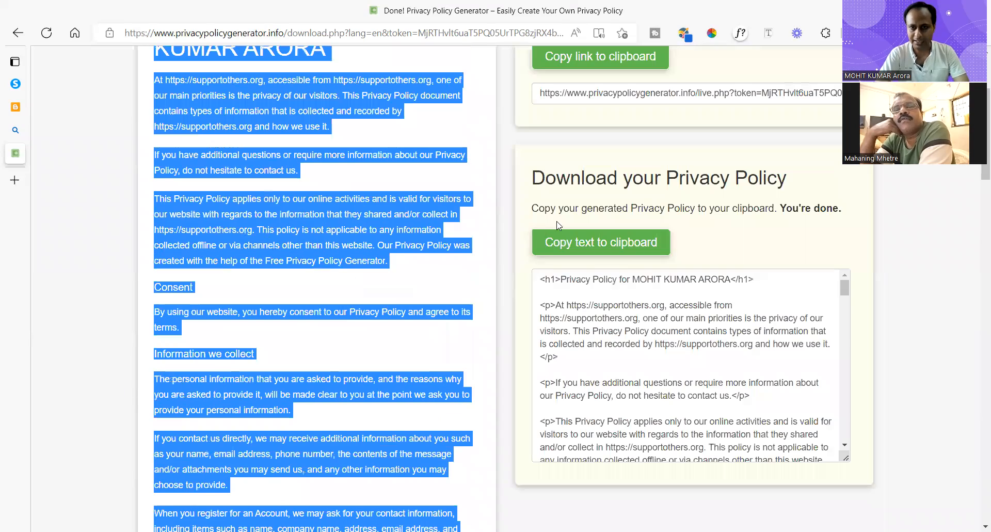
left_click(631, 253)
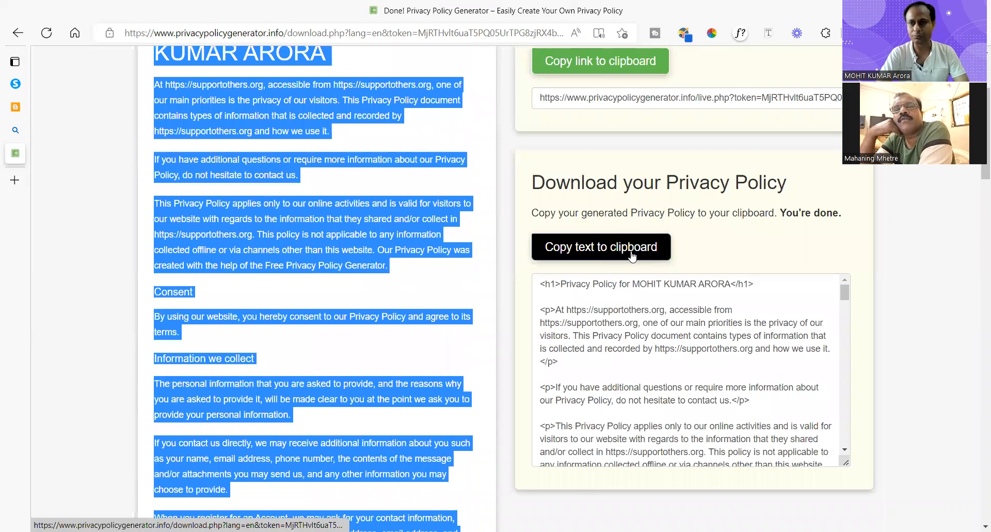
Look through the whole previewed privacy policy, down to the Children's Information section
scroll(337, 249, "up", 3)
scroll(304, 225, "down", 20)
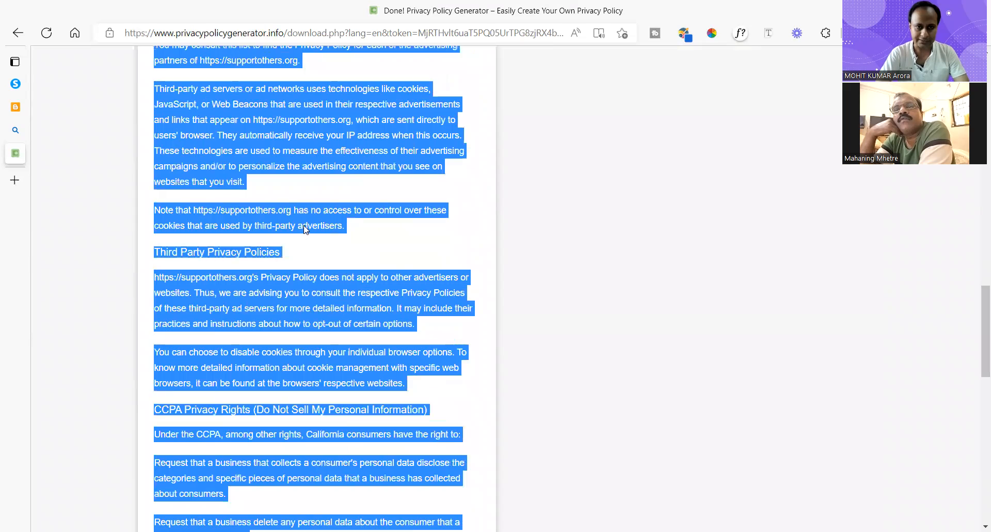
scroll(303, 228, "down", 10)
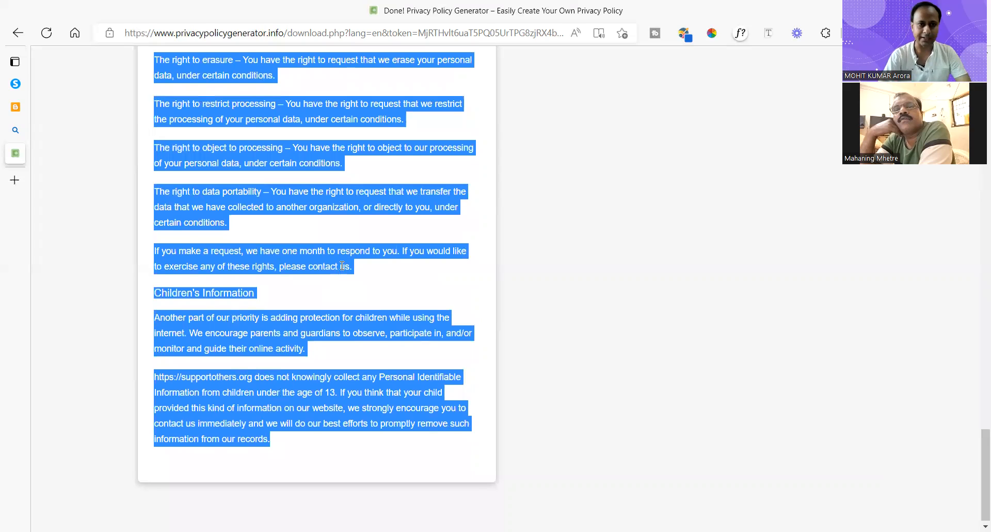
scroll(356, 258, "up", 20)
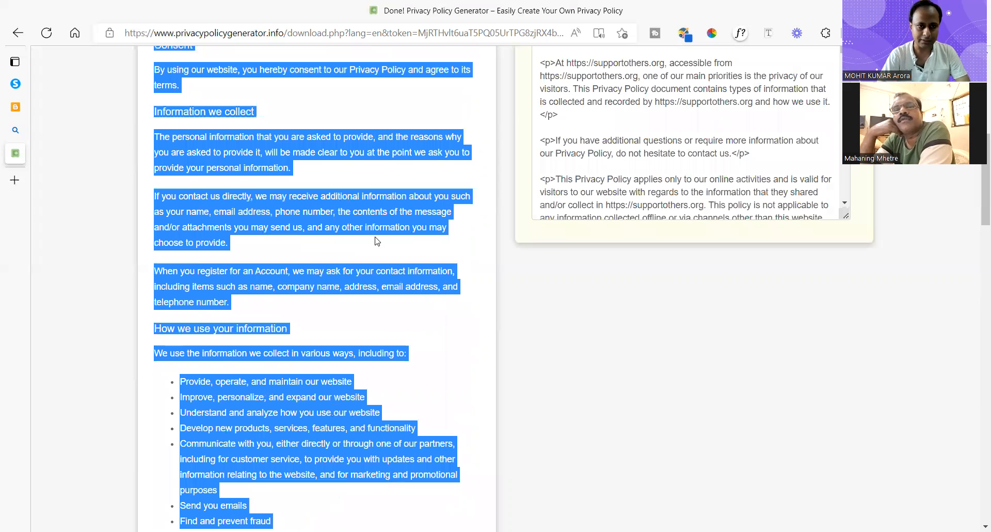
Copy the selected privacy policy text from the preview
scroll(267, 126, "up", 8)
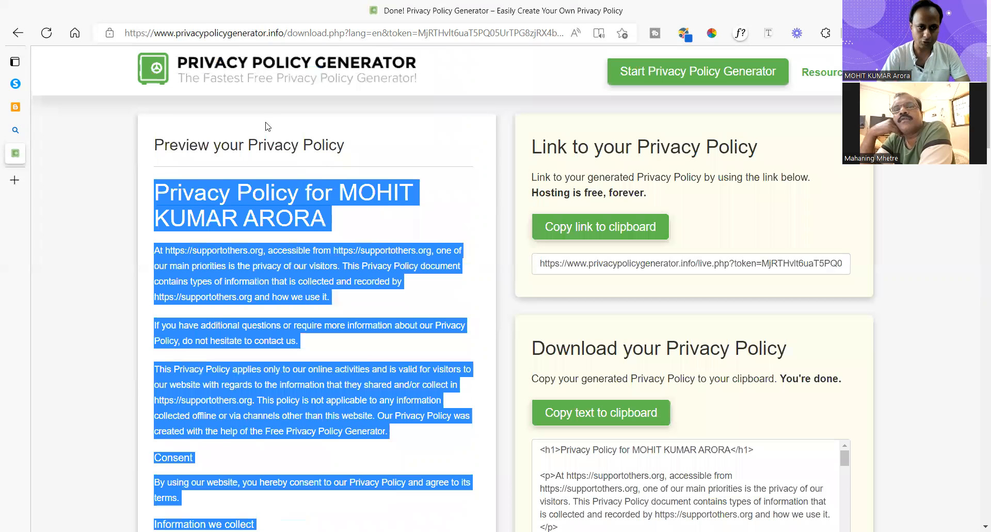
right_click(254, 201)
left_click(280, 213)
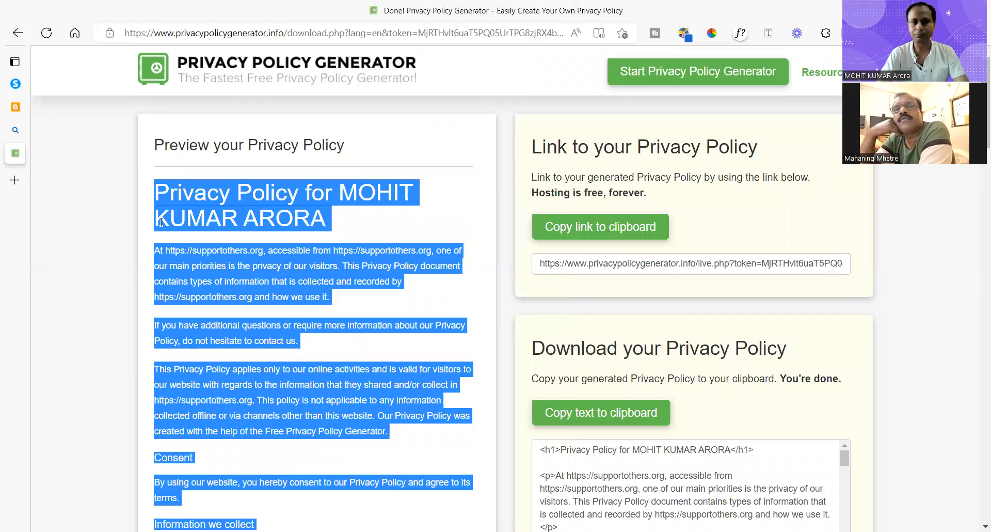
Switch to Blogger, create a new page for the supportothers blog and title it "Privacy Policy"
left_click(15, 106)
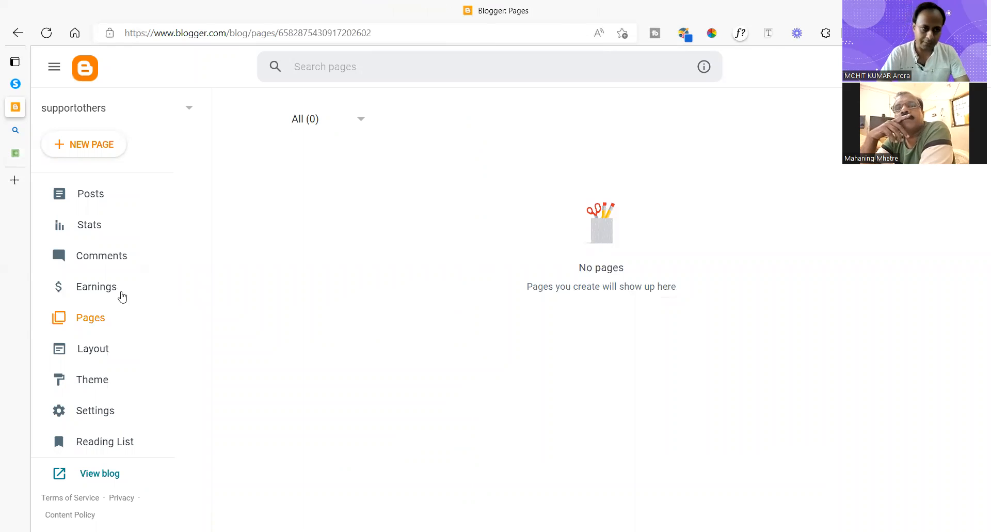
left_click(96, 323)
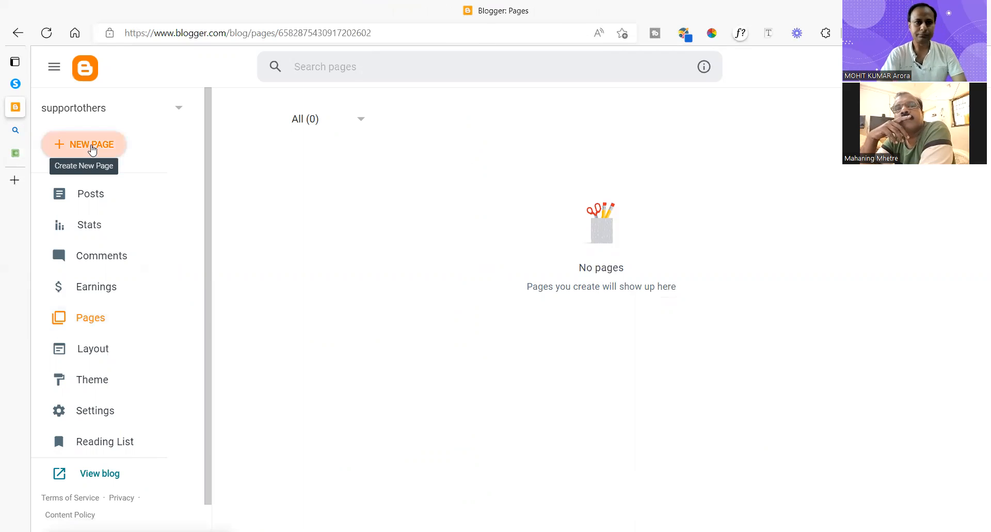
left_click(91, 150)
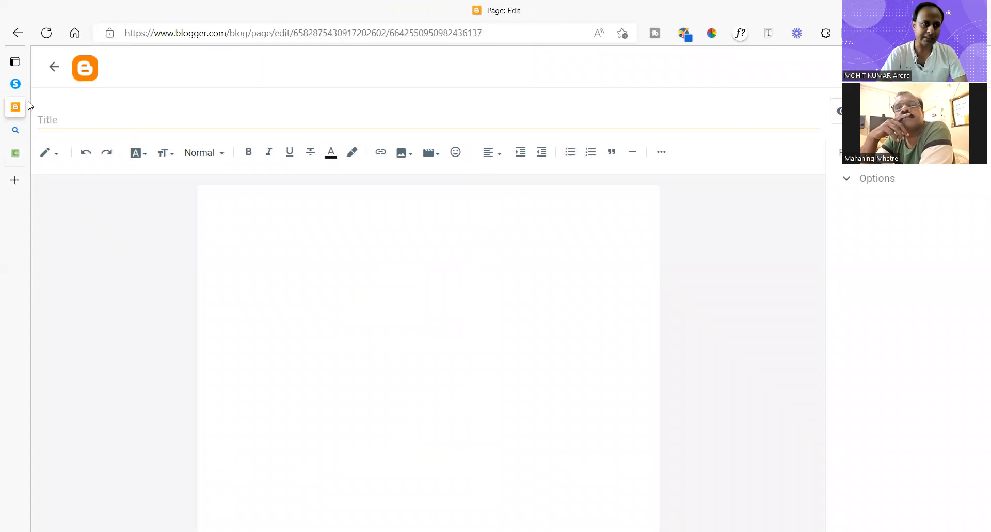
left_click(22, 153)
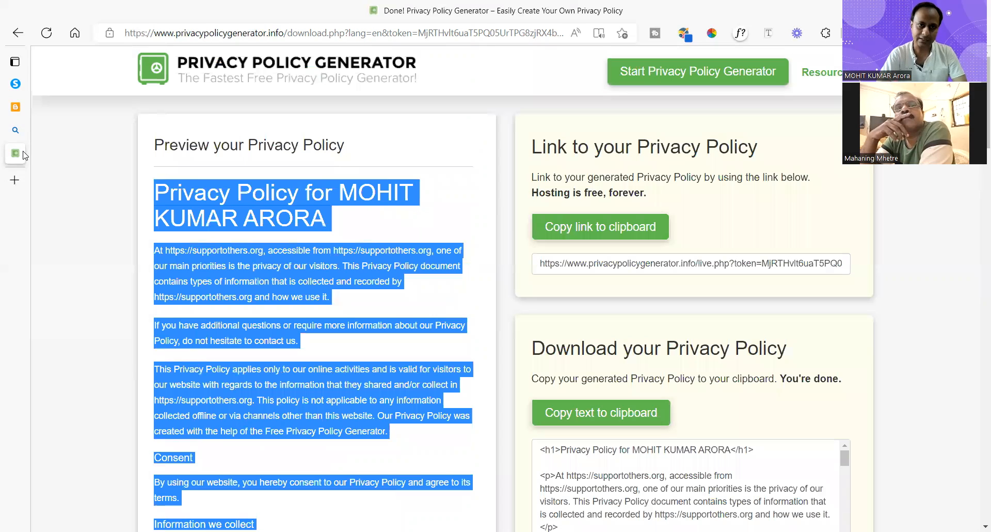
left_click(16, 107)
left_click(103, 123)
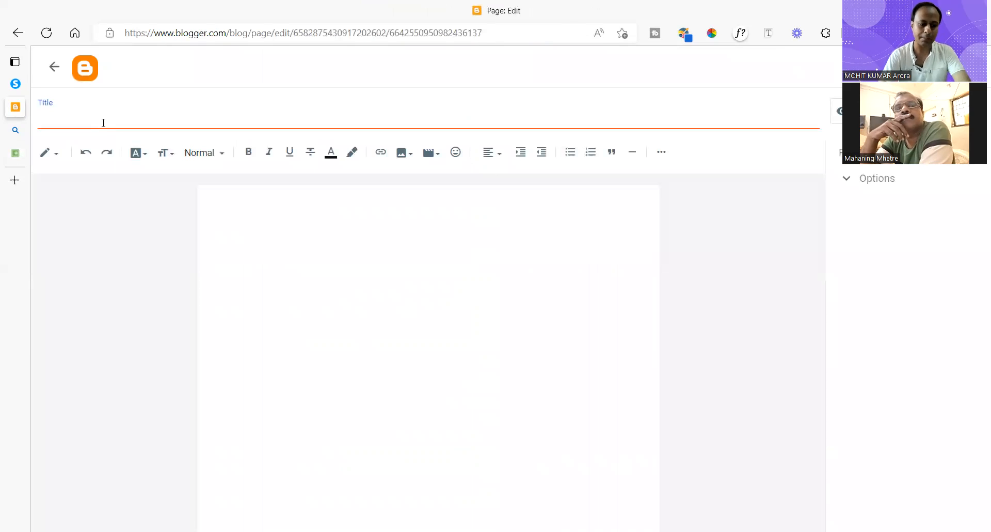
type("Privacy Policy")
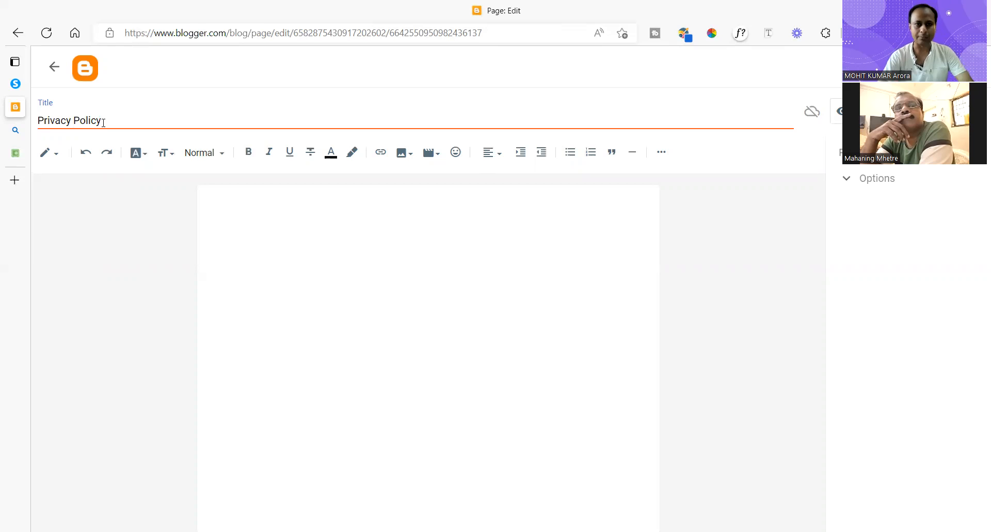
Paste the copied privacy policy text into the body of the new page
left_click(130, 219)
left_click(248, 215)
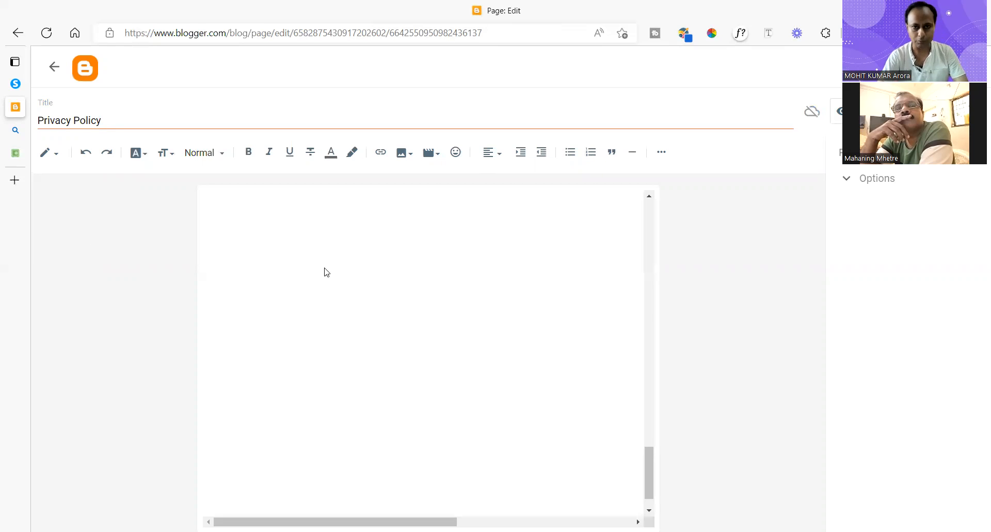
scroll(341, 279, "up", 10)
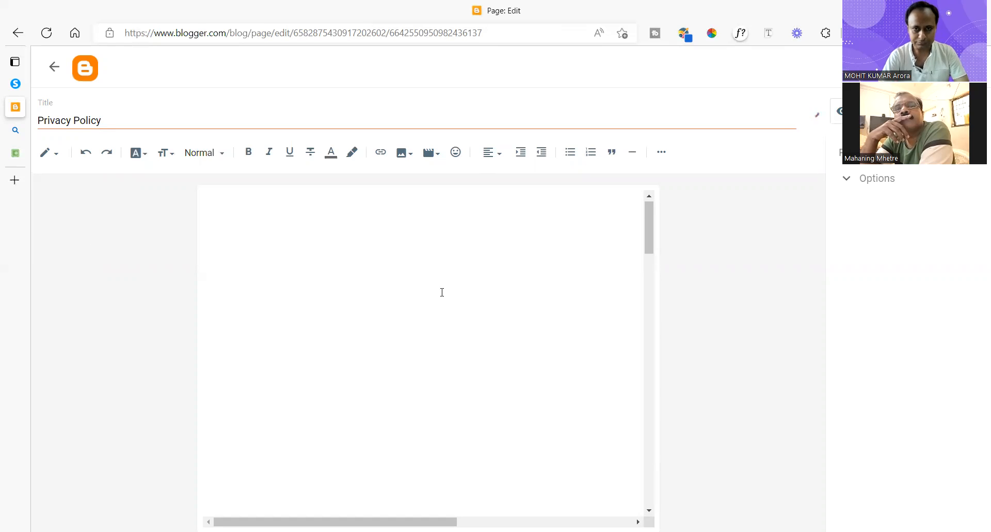
left_click(369, 277)
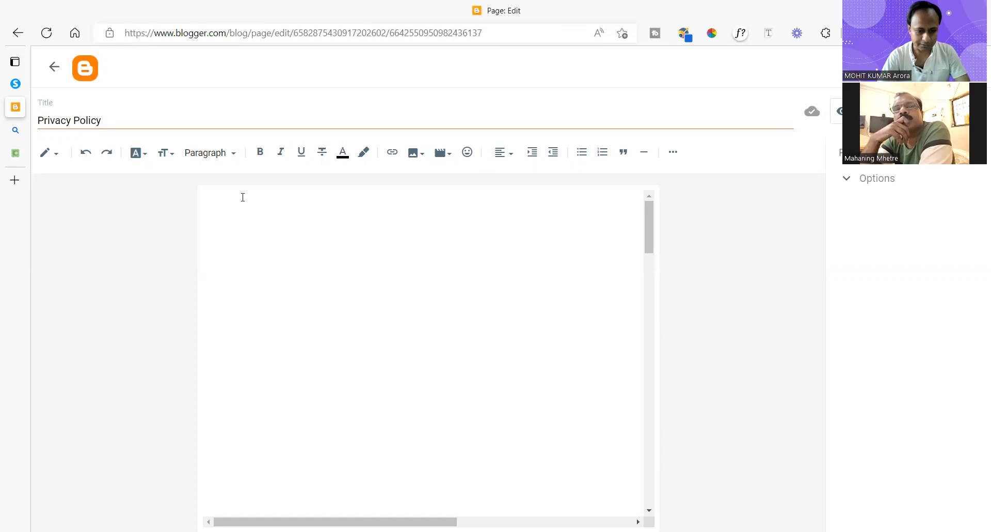
key("ctrl+v")
scroll(395, 275, "up", 15)
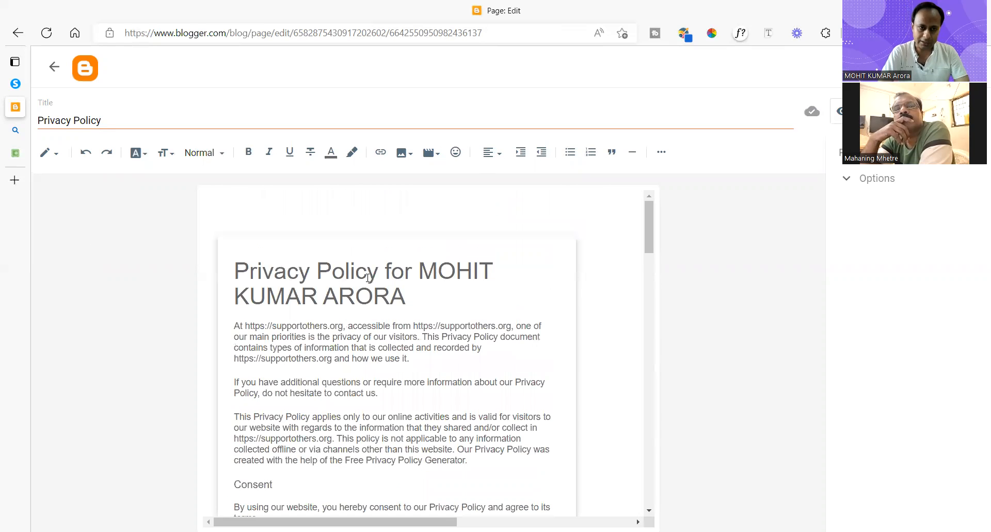
Make the headings "Consent", "Information we collect" and "How we use your information" bold
scroll(366, 289, "down", 3)
scroll(371, 322, "up", 2)
scroll(327, 371, "down", 2)
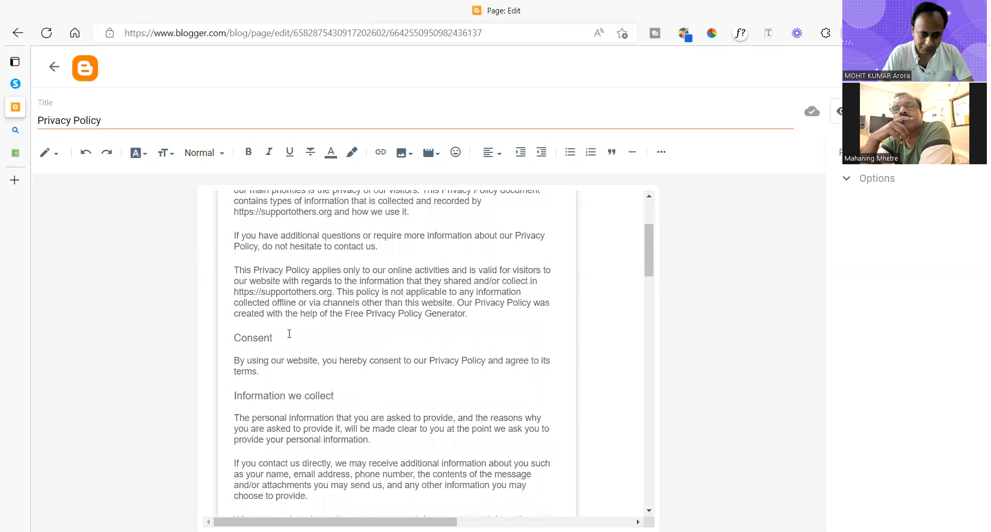
left_click_drag(274, 337, 231, 337)
left_click(252, 152)
left_click_drag(345, 396, 231, 396)
left_click(254, 155)
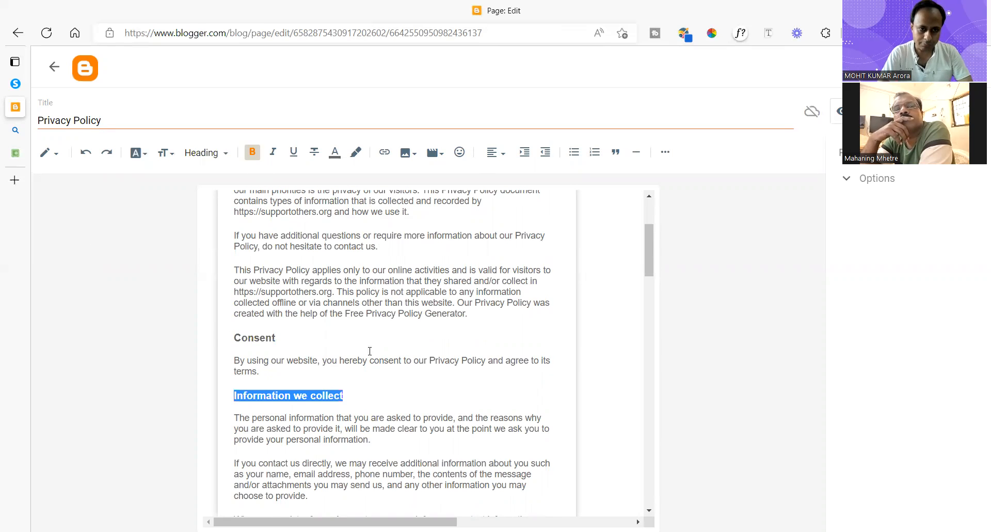
scroll(363, 350, "down", 3)
left_click_drag(380, 418, 232, 418)
left_click(253, 152)
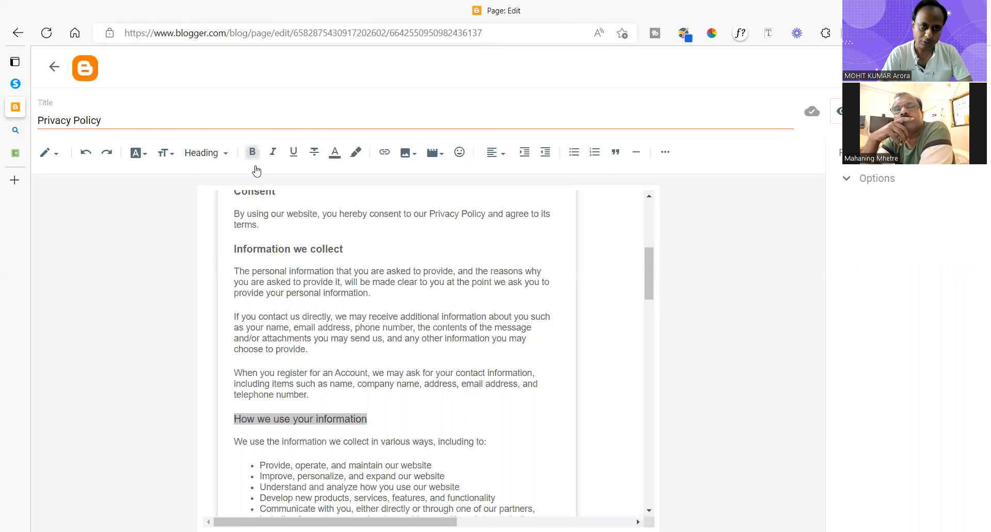
Make the headings "Log Files", "Advertising Partners Privacy Policies" and "Cookies and Web Beacons" bold
scroll(389, 310, "down", 3)
scroll(389, 311, "down", 2)
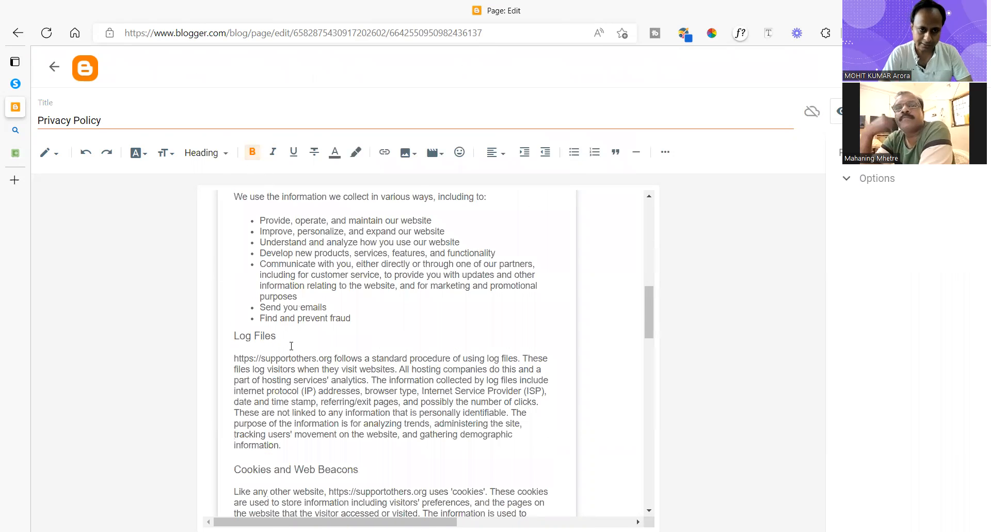
left_click_drag(230, 335, 277, 336)
left_click(251, 151)
scroll(360, 308, "down", 2)
scroll(361, 306, "down", 1)
left_click_drag(359, 274, 232, 273)
left_click_drag(410, 364, 233, 356)
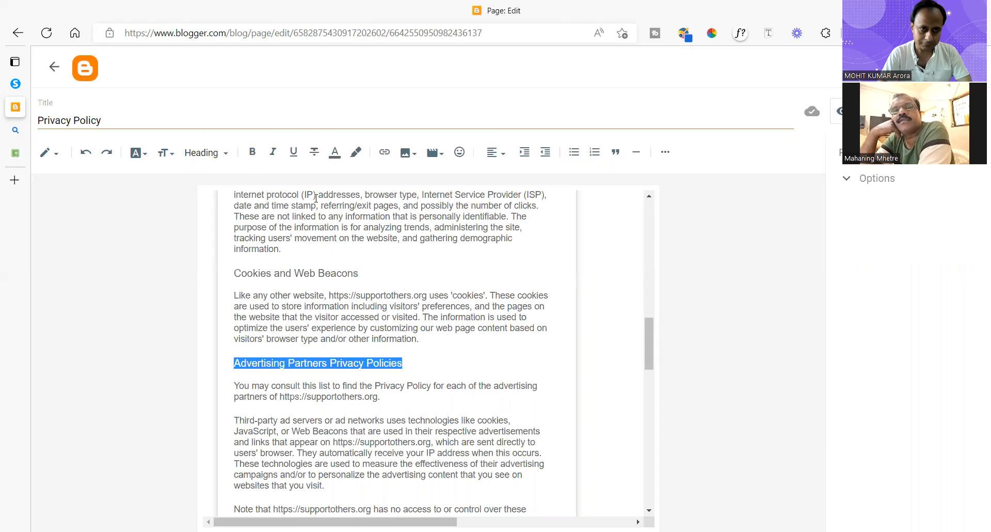
left_click(249, 154)
left_click_drag(398, 272, 223, 262)
left_click(253, 152)
Set the text size of the "Cookies and Web Beacons" heading to Medium
left_click_drag(387, 274, 239, 274)
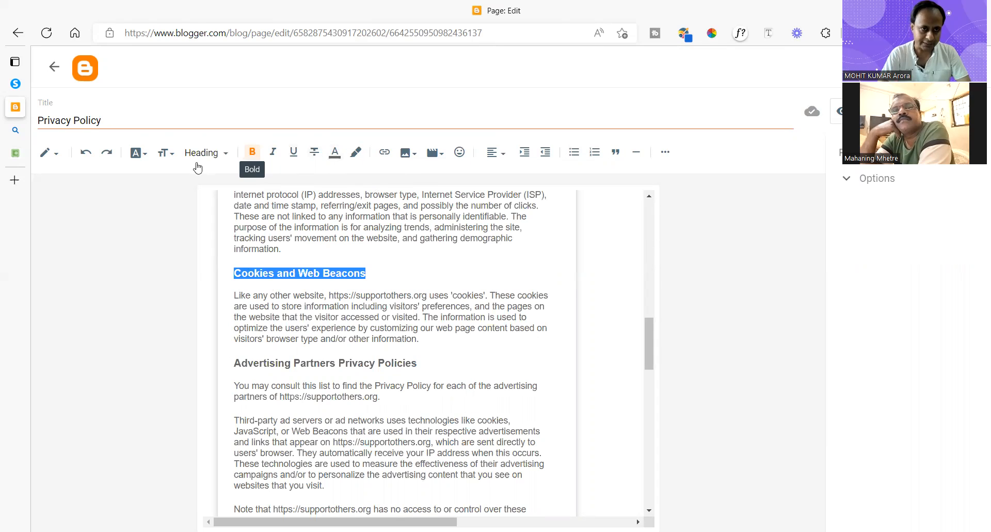
left_click(170, 156)
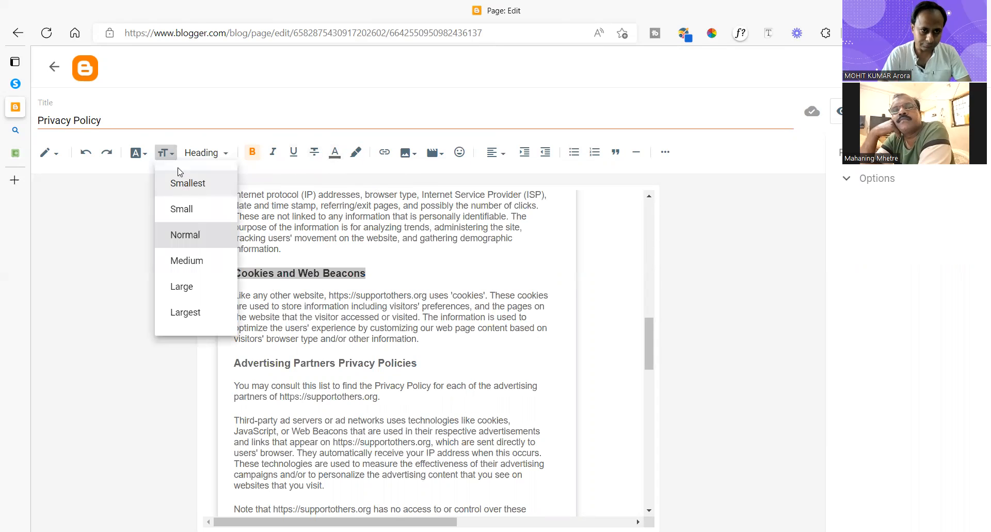
left_click(196, 266)
left_click(427, 282)
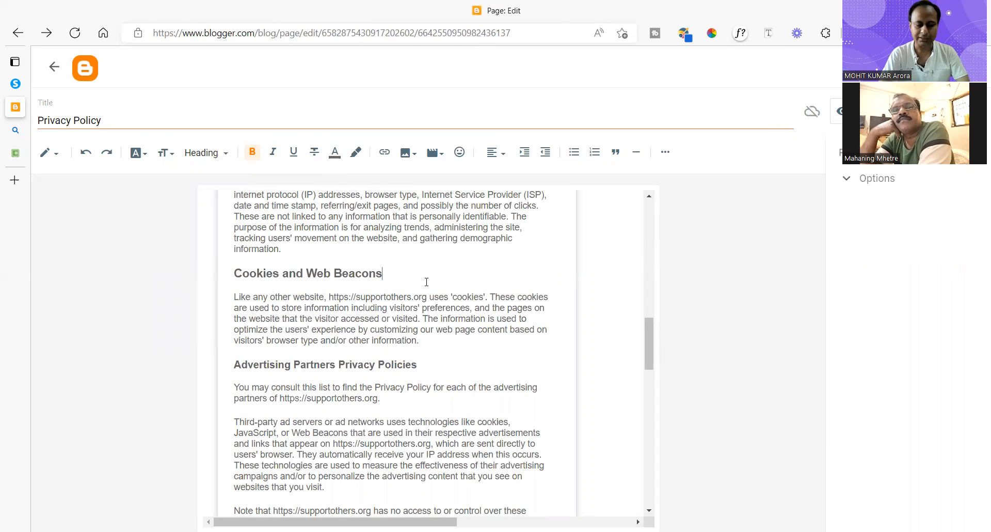
left_click_drag(409, 363, 417, 364)
Apply bold to the headings "Third Party Privacy Policies" and "CCPA Privacy Rights (Do Not Sell My Personal Information)"
scroll(416, 309, "down", 5)
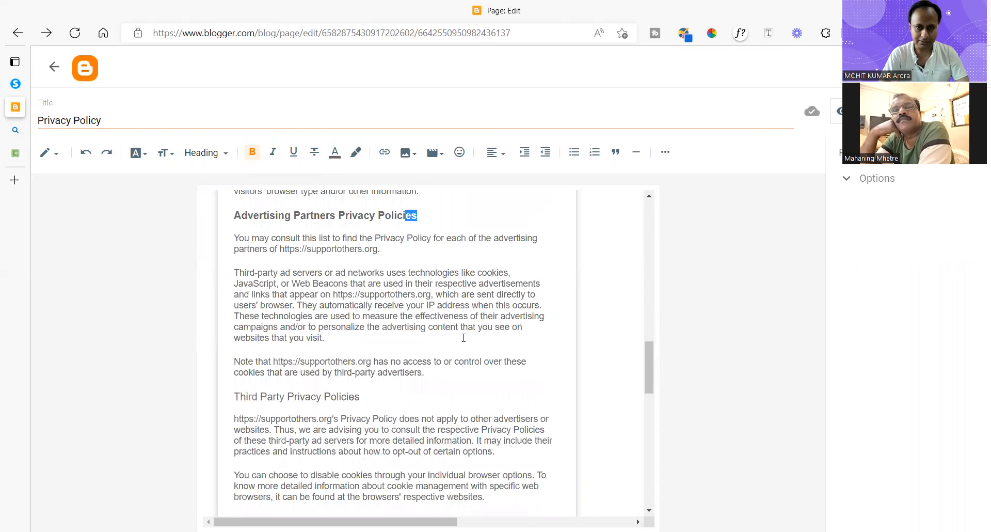
left_click_drag(385, 298, 233, 301)
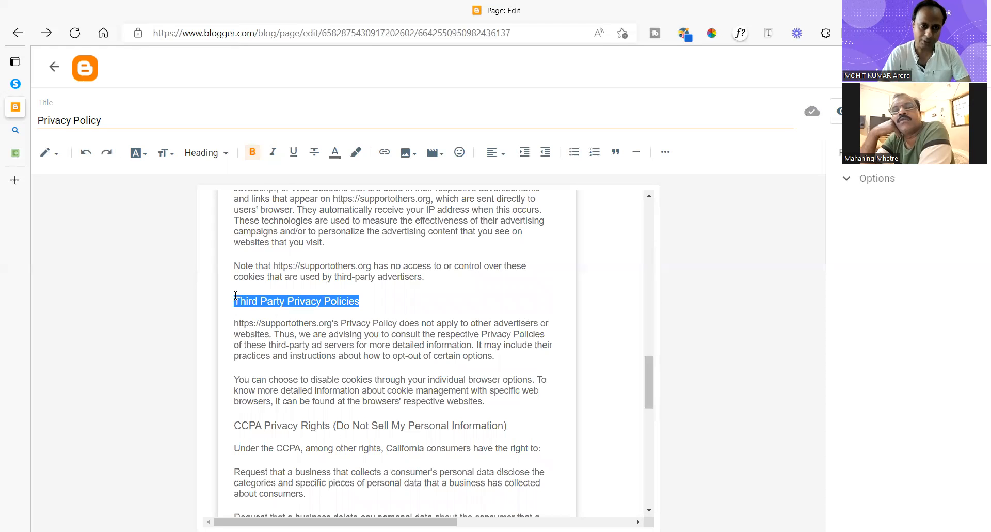
left_click(252, 152)
left_click(253, 151)
left_click(454, 319)
scroll(453, 318, "down", 3)
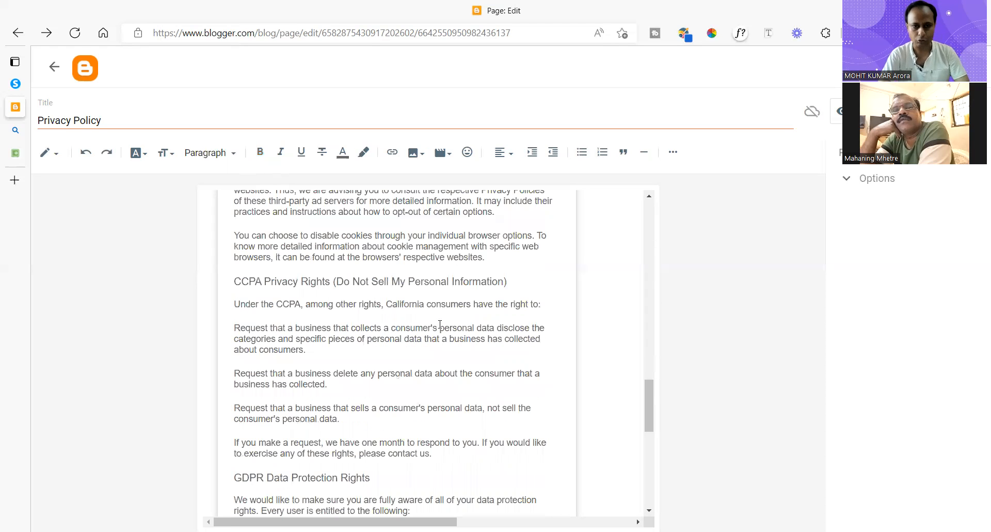
left_click_drag(524, 280, 226, 276)
left_click(254, 153)
Make the headings "GDPR Data Protection Rights" and "Children's Information" bold
scroll(391, 278, "down", 4)
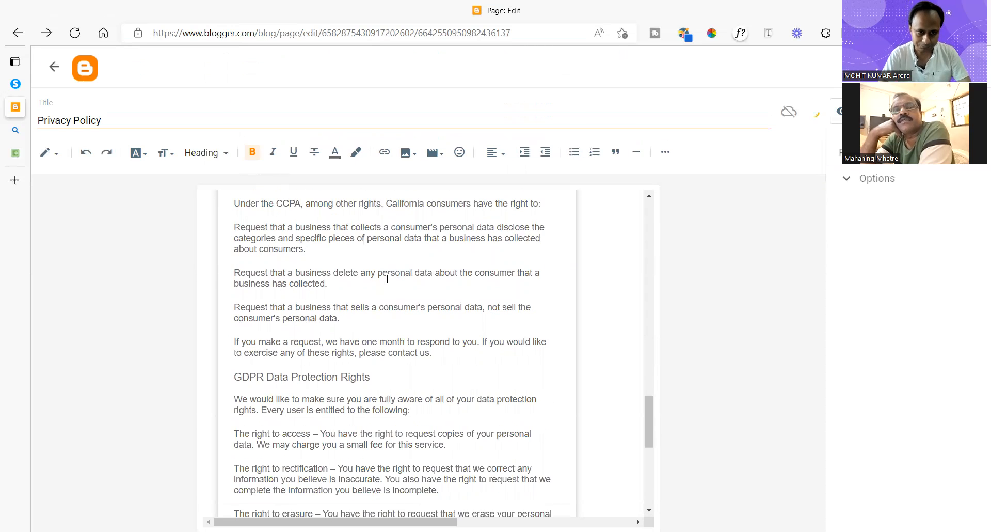
left_click_drag(391, 278, 227, 278)
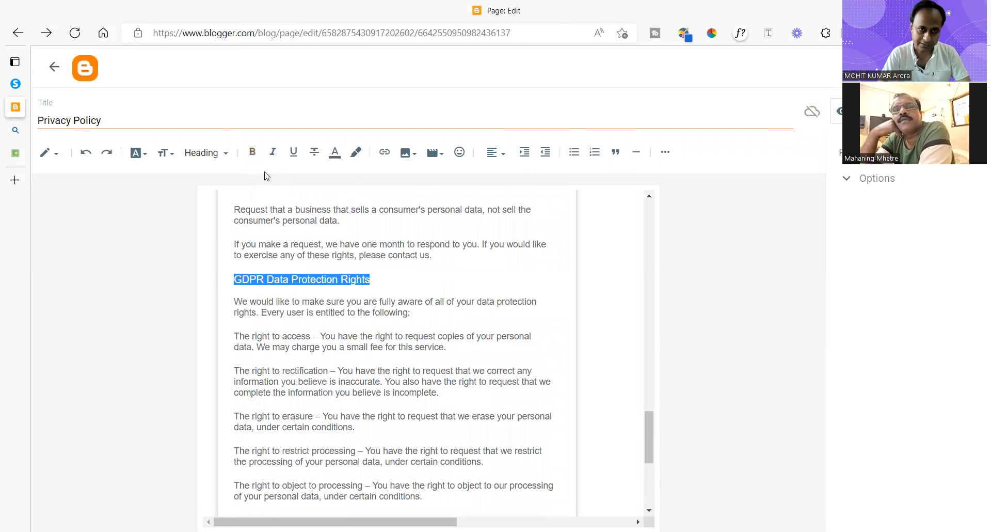
left_click(252, 152)
scroll(448, 310, "down", 2)
scroll(428, 299, "down", 3)
scroll(362, 330, "down", 1)
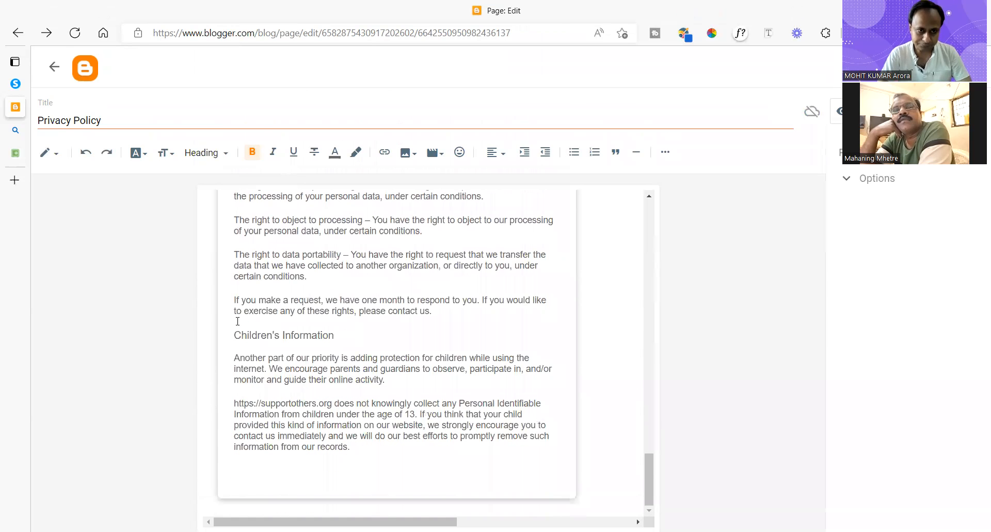
left_click_drag(334, 335, 241, 335)
left_click(252, 151)
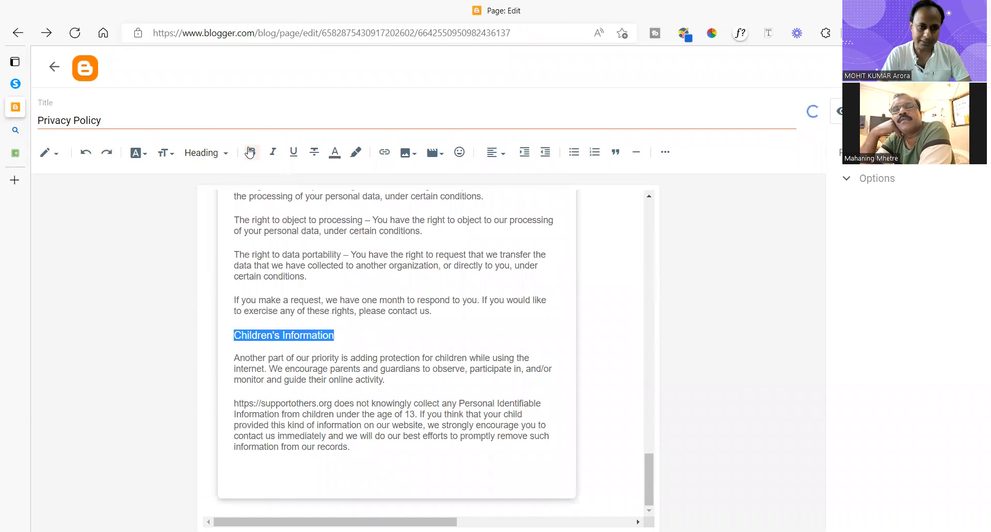
left_click(434, 312)
Publish the Privacy Policy page to the blog
scroll(448, 305, "up", 15)
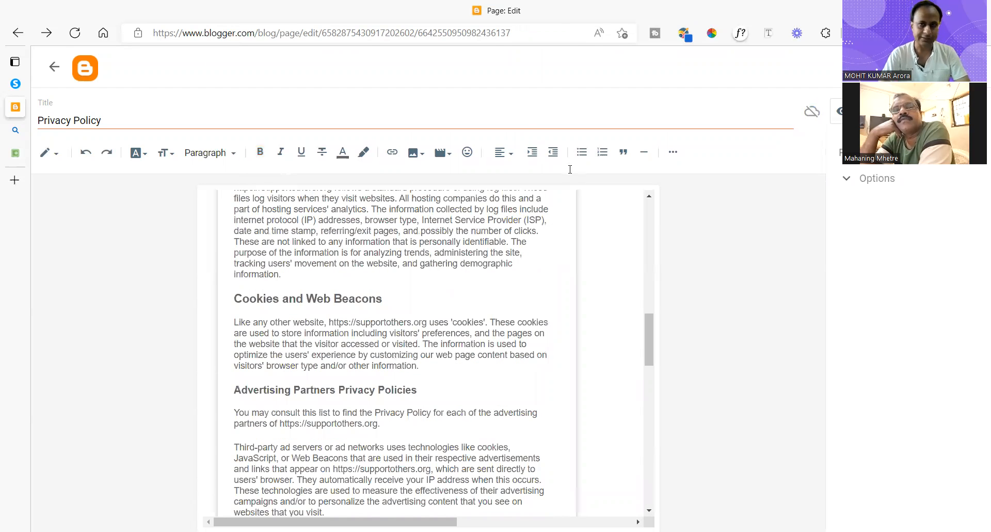
scroll(570, 169, "up", 5)
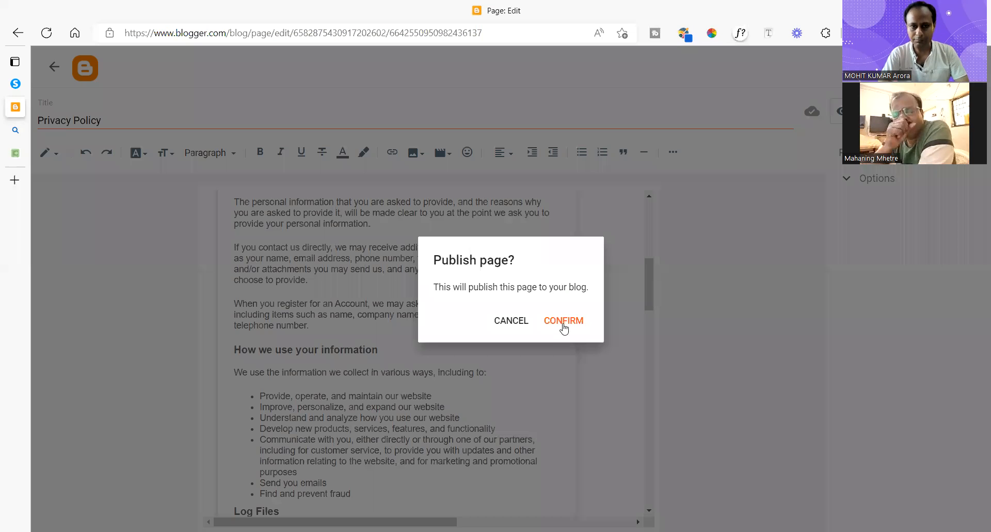
left_click(563, 324)
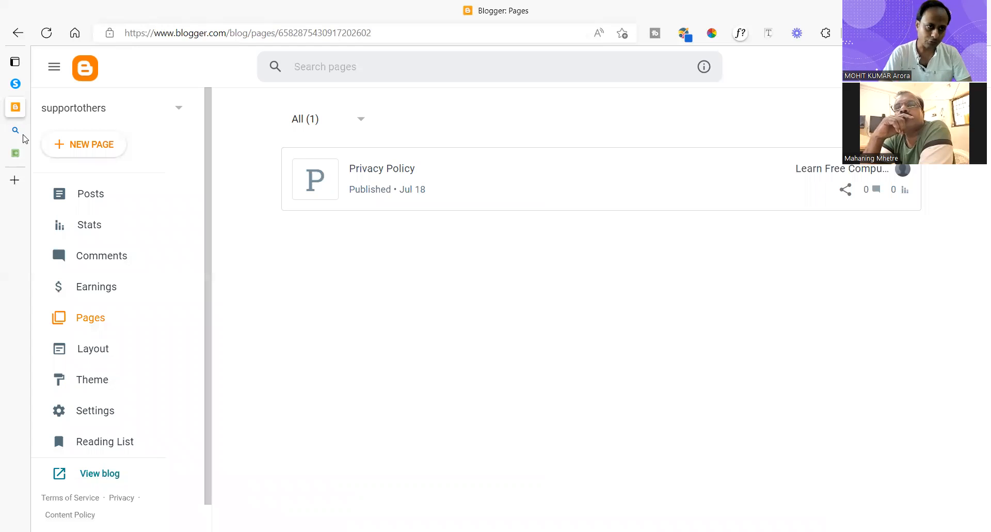
Go back to the Bing search results and search for "disclaimer generator" instead
mouse_move(57, 139)
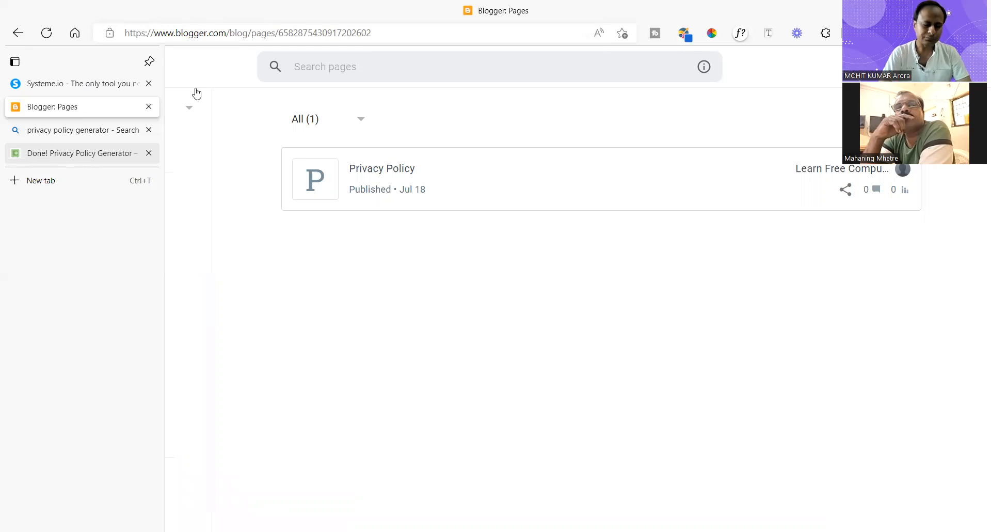
key("ctrl+Tab")
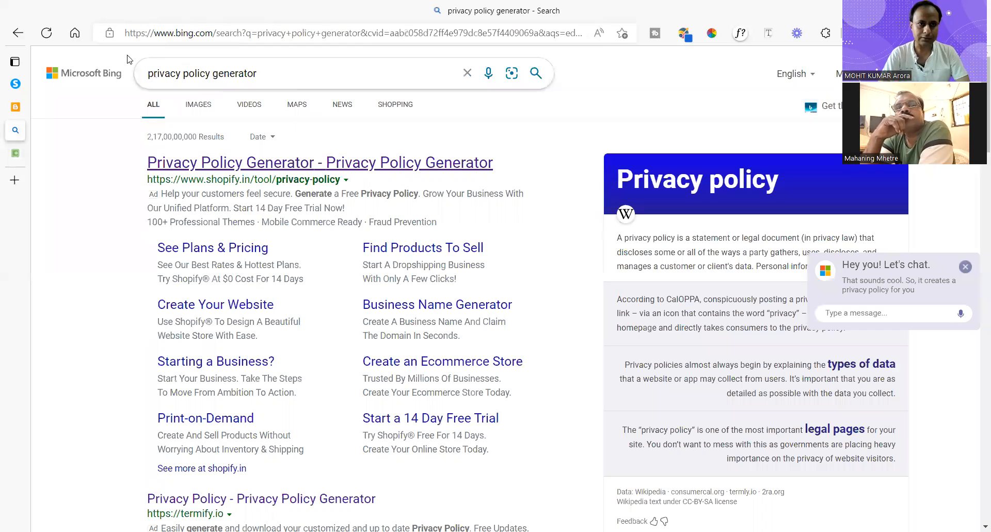
left_click_drag(257, 73, 126, 53)
type("di")
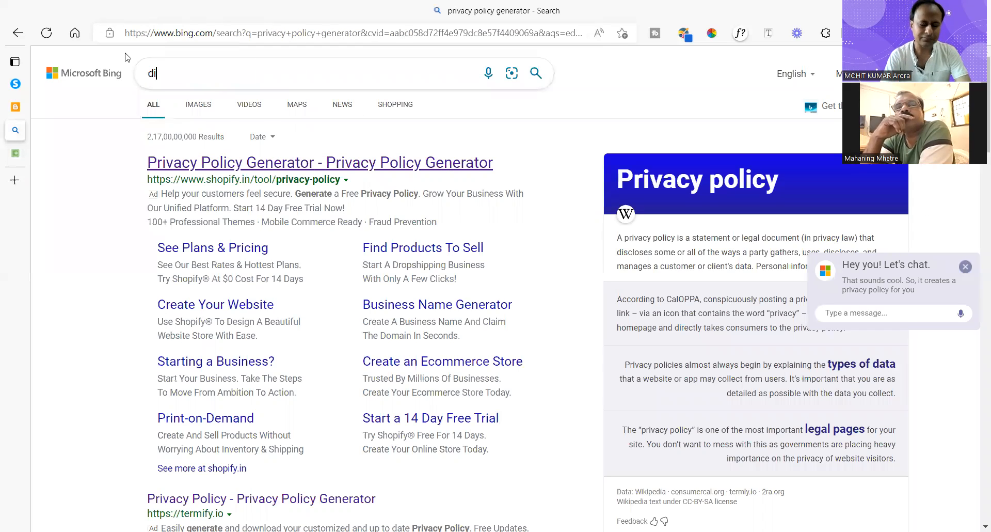
type("sclaimer")
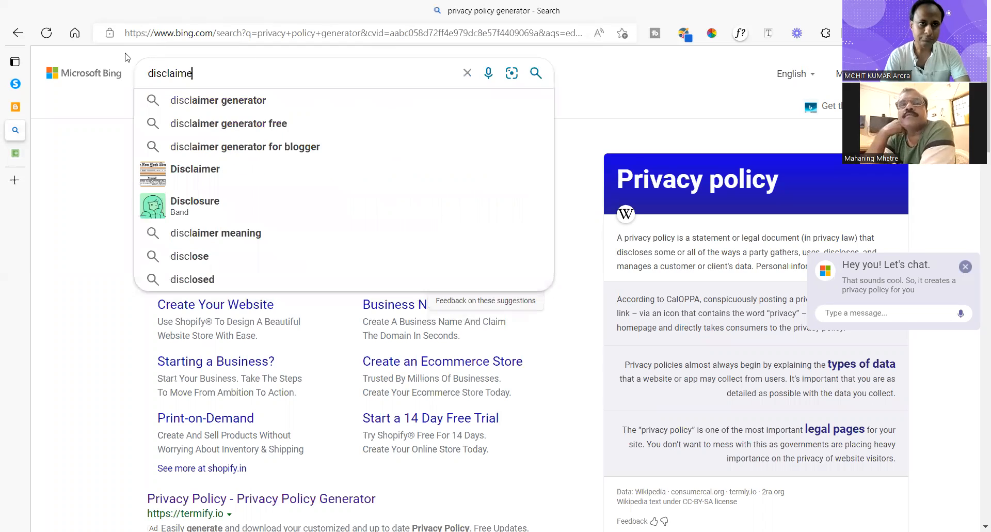
type("or")
key("Return")
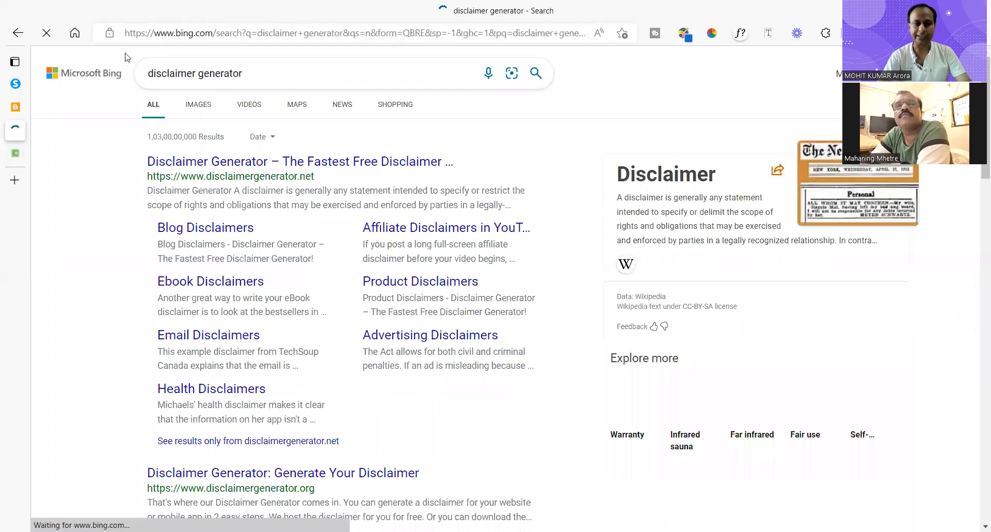
left_click(223, 166)
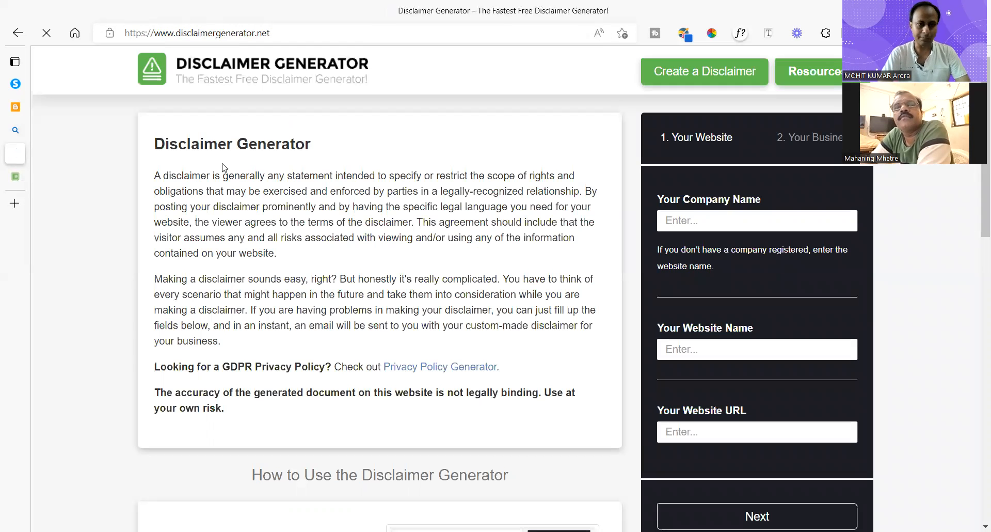
left_click(702, 221)
left_click(722, 261)
scroll(702, 206, "down", 3)
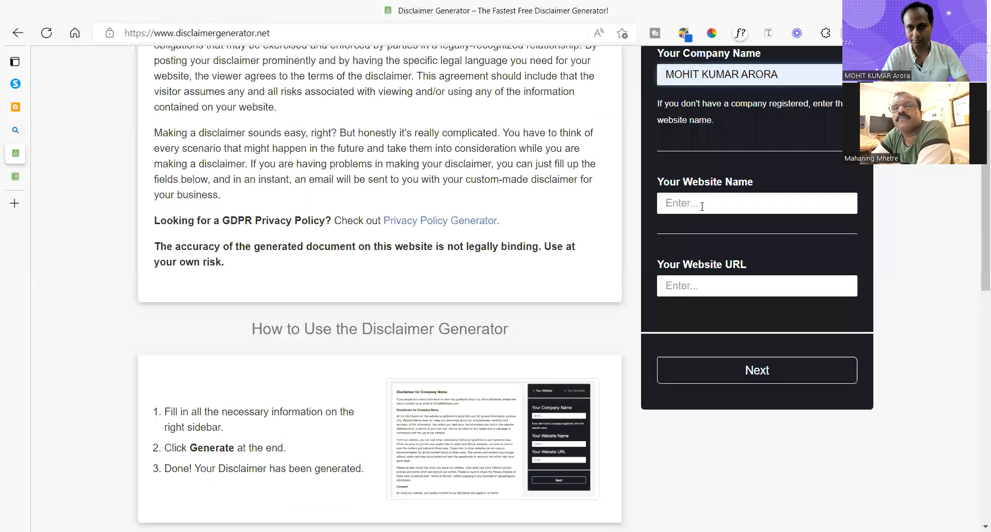
left_click(694, 204)
left_click(702, 287)
left_click(698, 333)
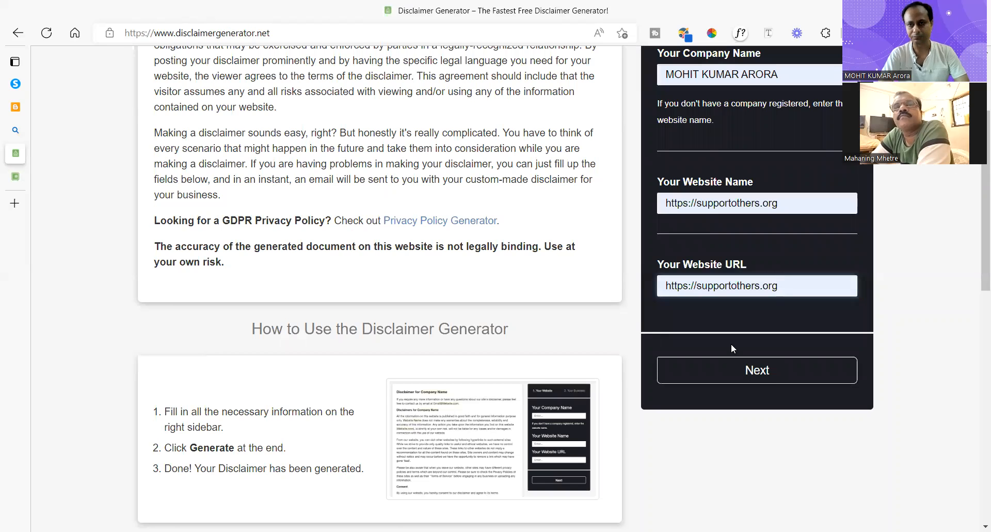
key("Return")
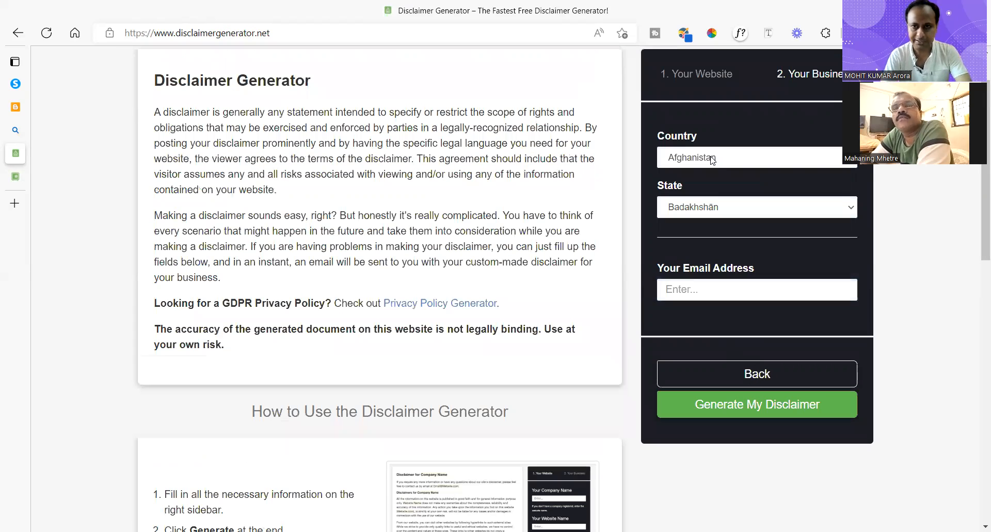
Set the country to India and the state to Rajasthan, fill in the contact e-mail address, and generate the disclaimer
left_click(713, 159)
type("india")
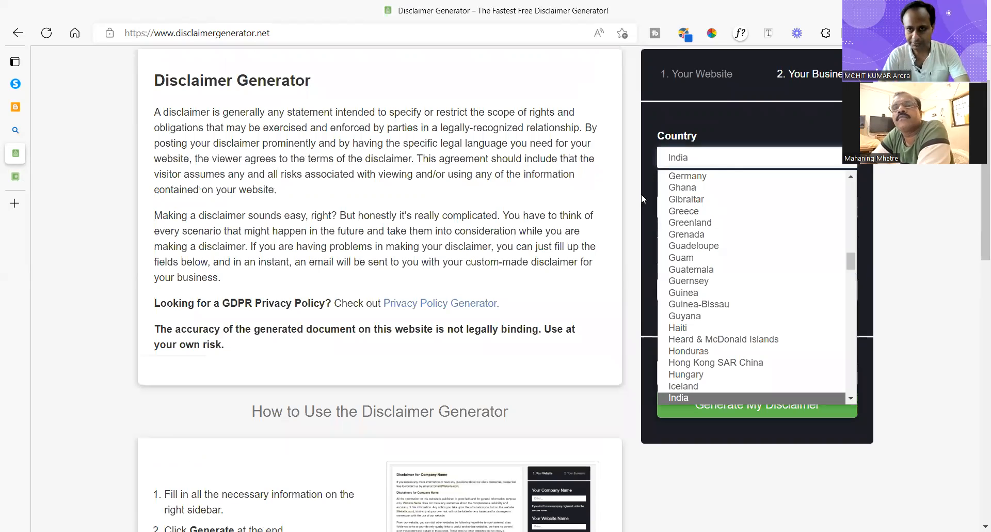
key("Return")
left_click(679, 299)
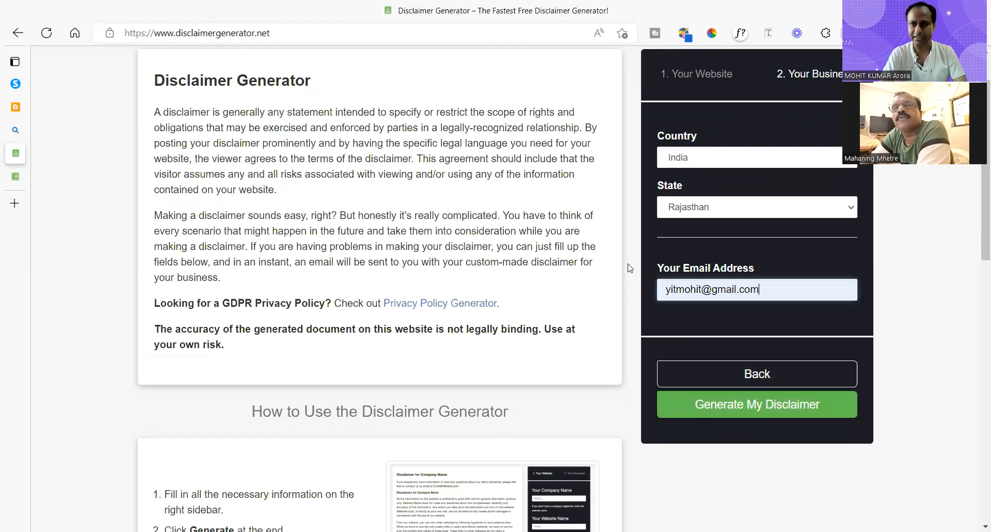
scroll(725, 219, "up", 2)
scroll(726, 214, "down", 3)
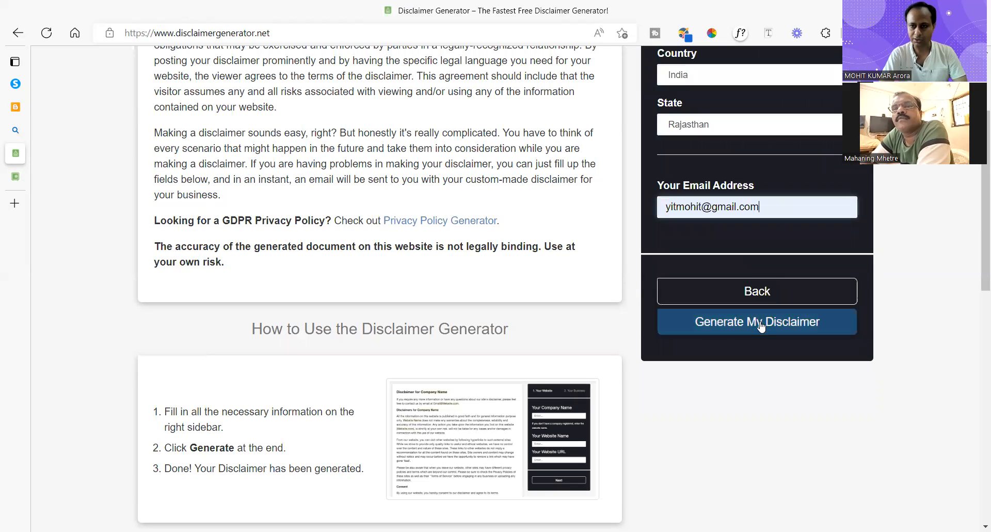
left_click(760, 322)
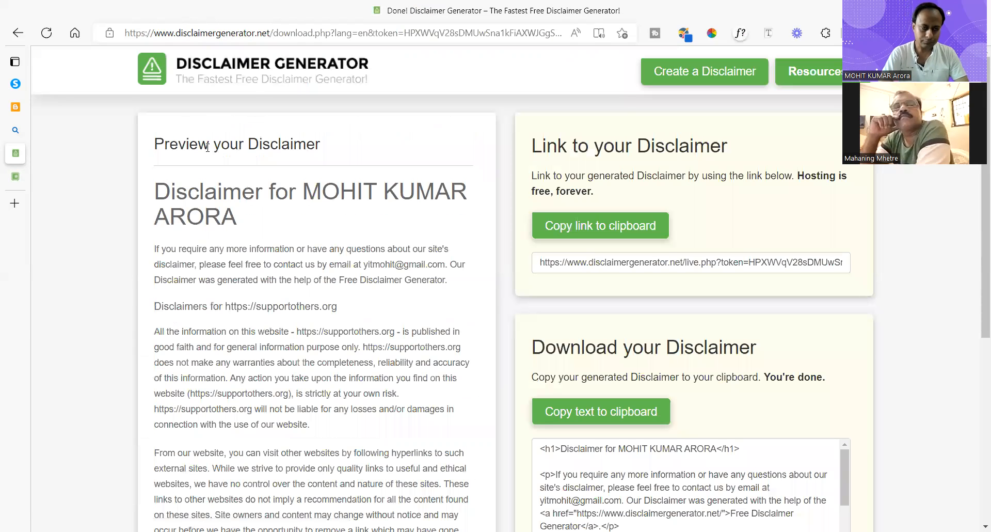
Copy the full disclaimer text from the preview, from its main title through the Update paragraph
left_click_drag(305, 144, 151, 138)
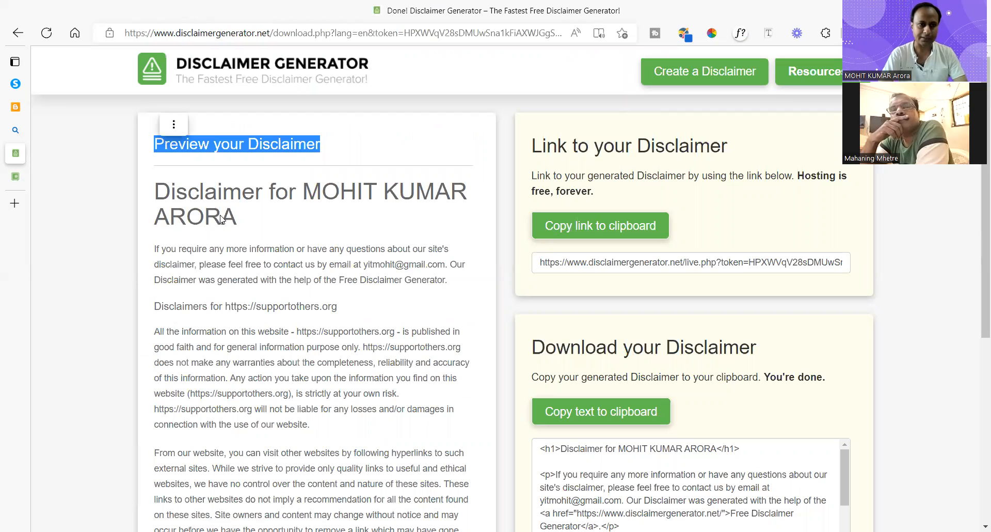
left_click(171, 124)
left_click_drag(154, 191, 352, 444)
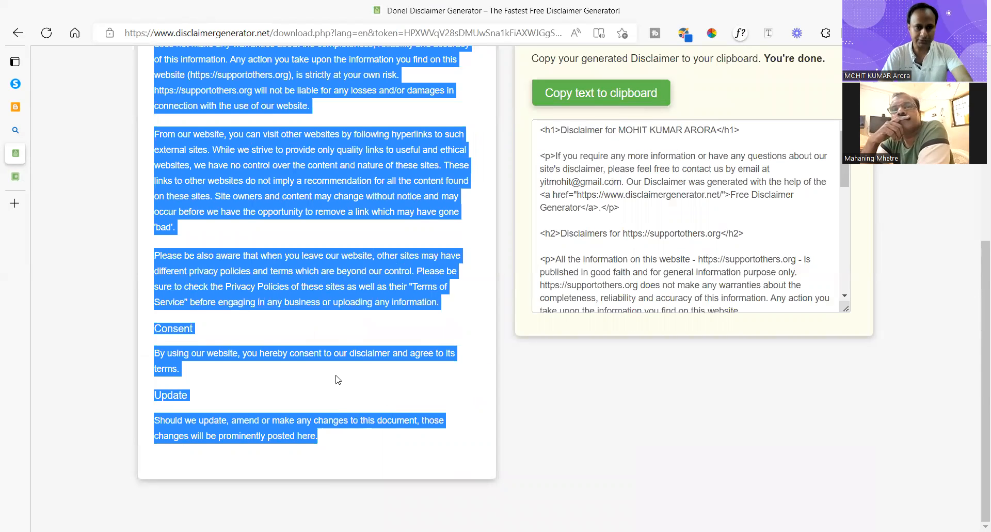
scroll(336, 379, "up", 6)
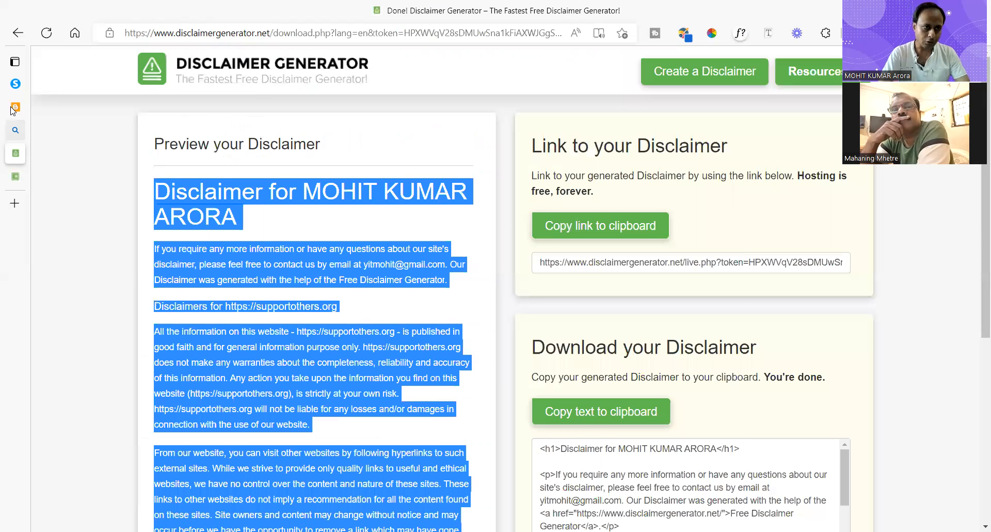
Switch to Blogger and create a new page titled "Disclaimer"
left_click(17, 111)
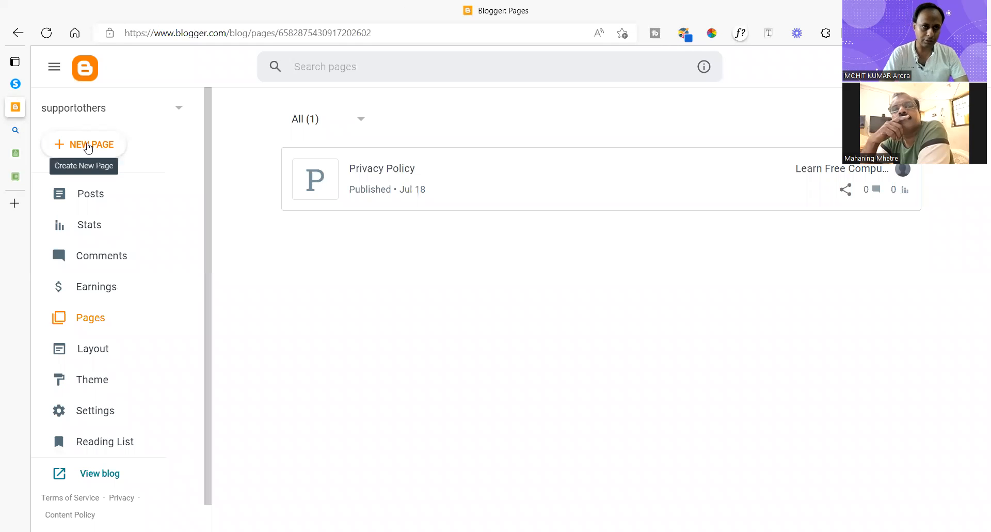
left_click(88, 147)
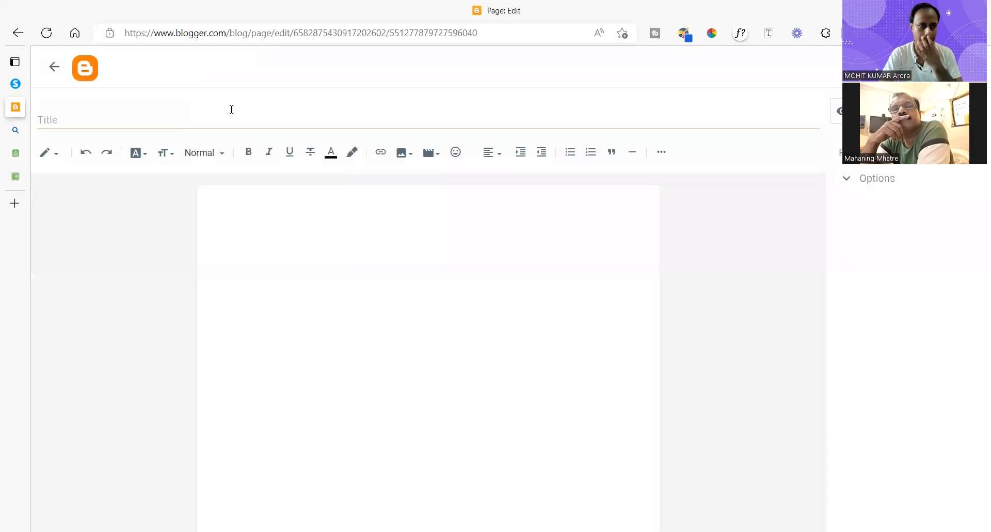
left_click(189, 116)
type("D")
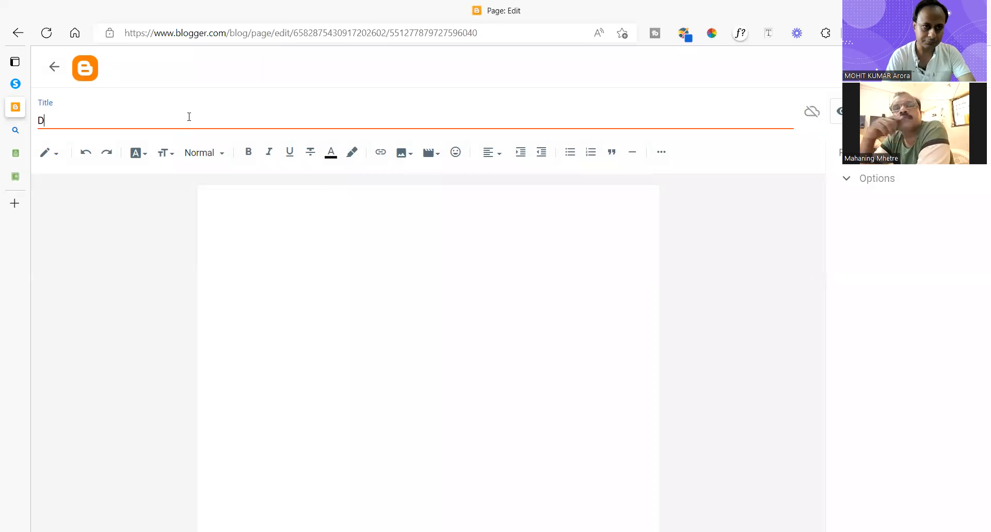
type("isclaimer")
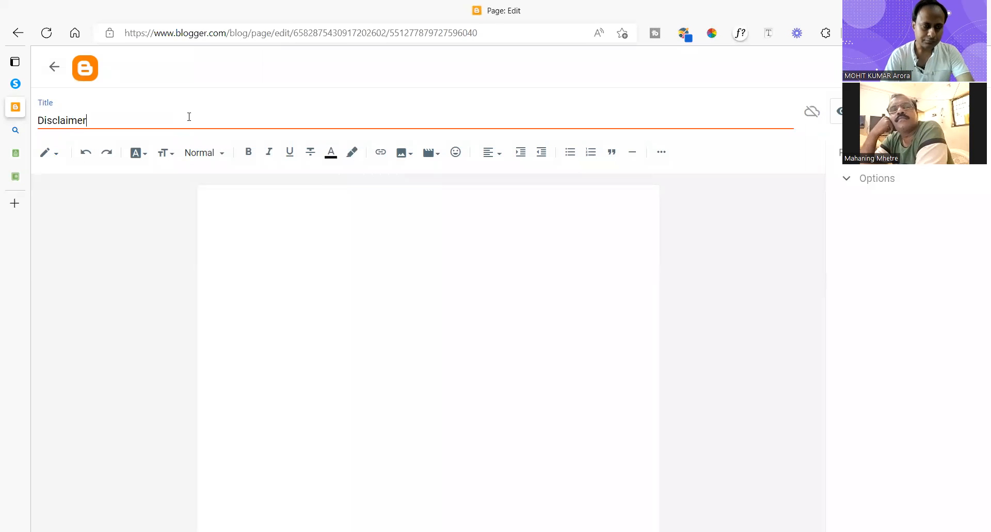
Paste the copied disclaimer text into the body of the page
left_click(333, 213)
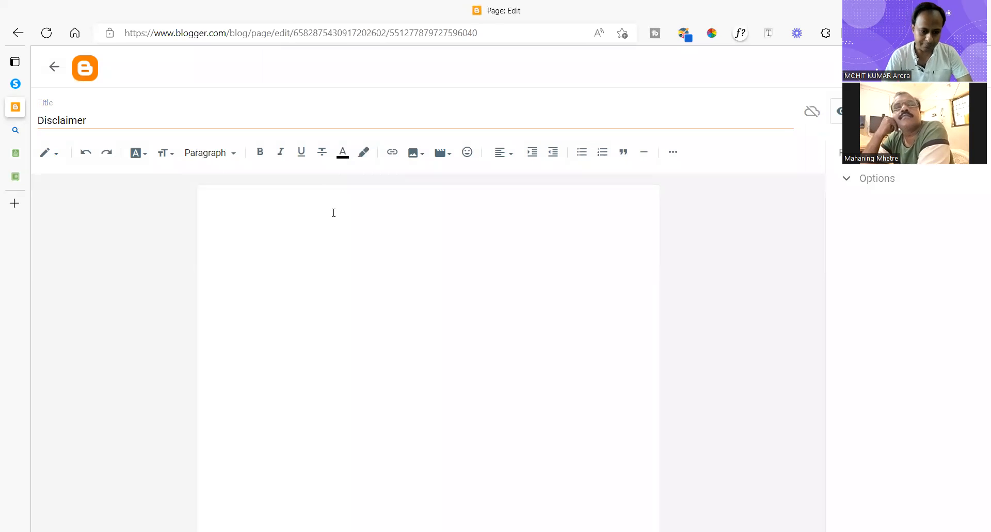
key("ctrl+v")
scroll(333, 212, "up", 2)
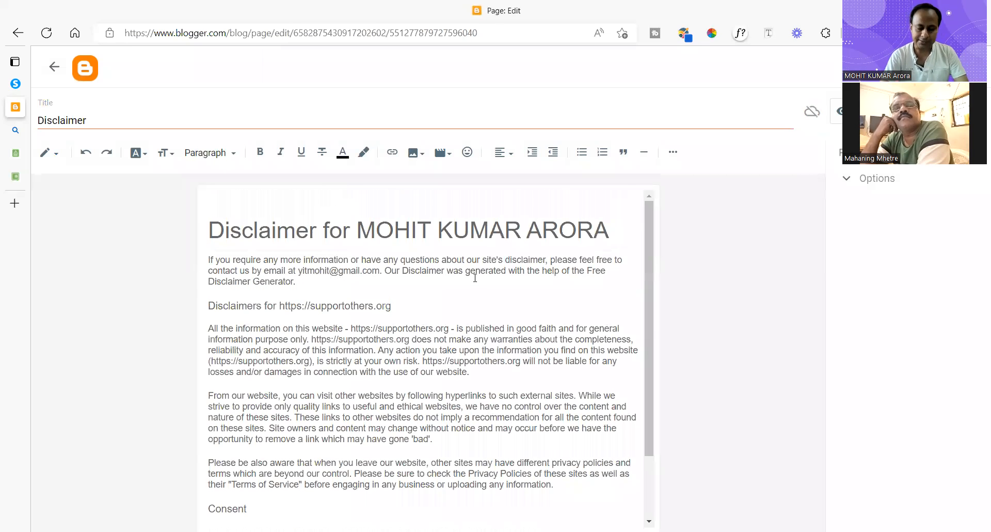
left_click_drag(391, 305, 207, 305)
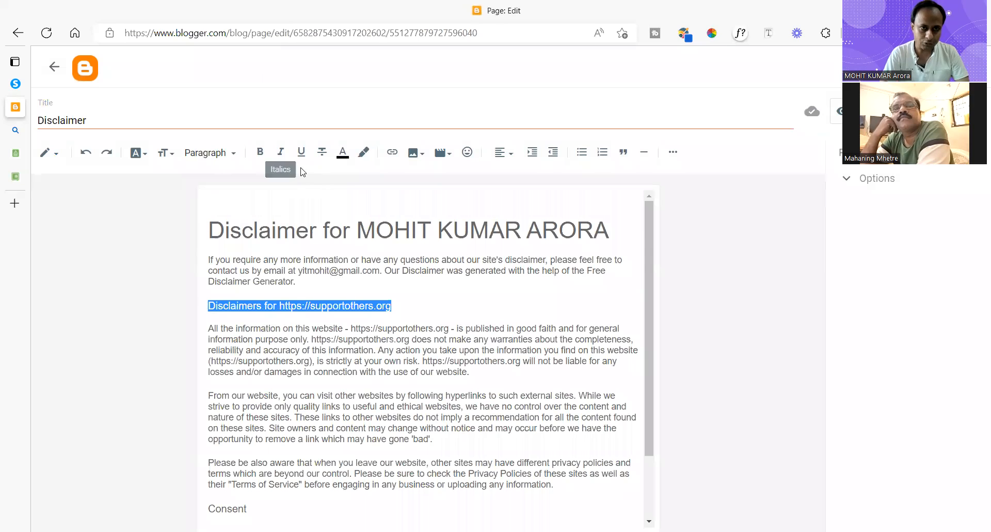
left_click(260, 152)
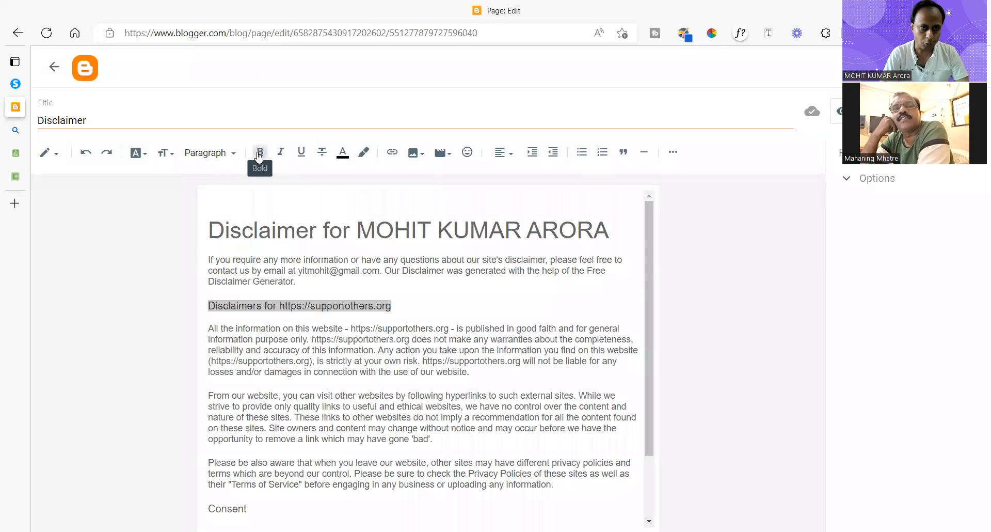
left_click(165, 153)
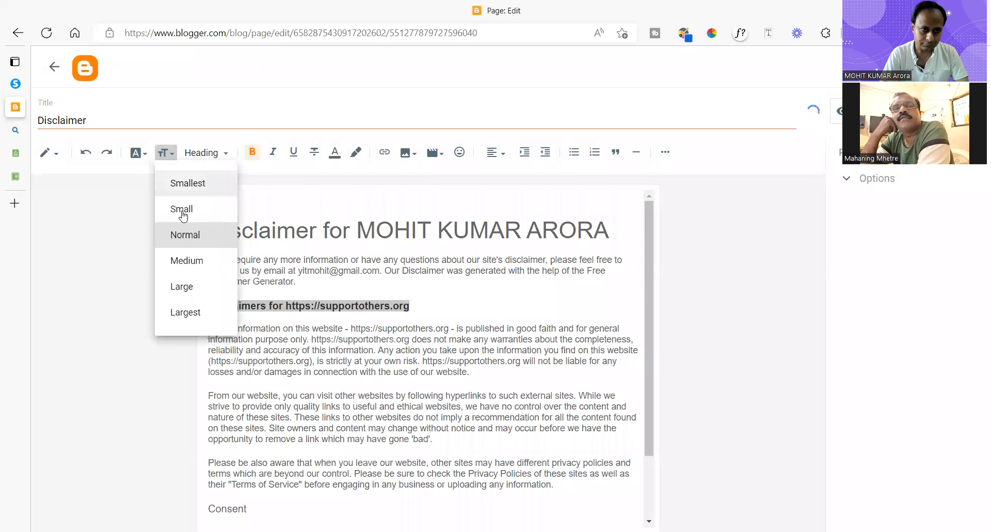
left_click(188, 291)
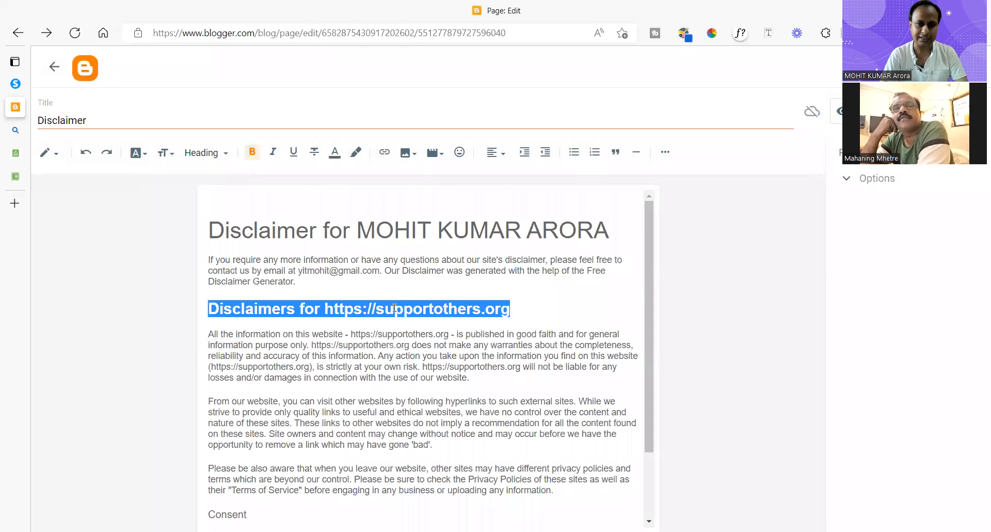
left_click(506, 293)
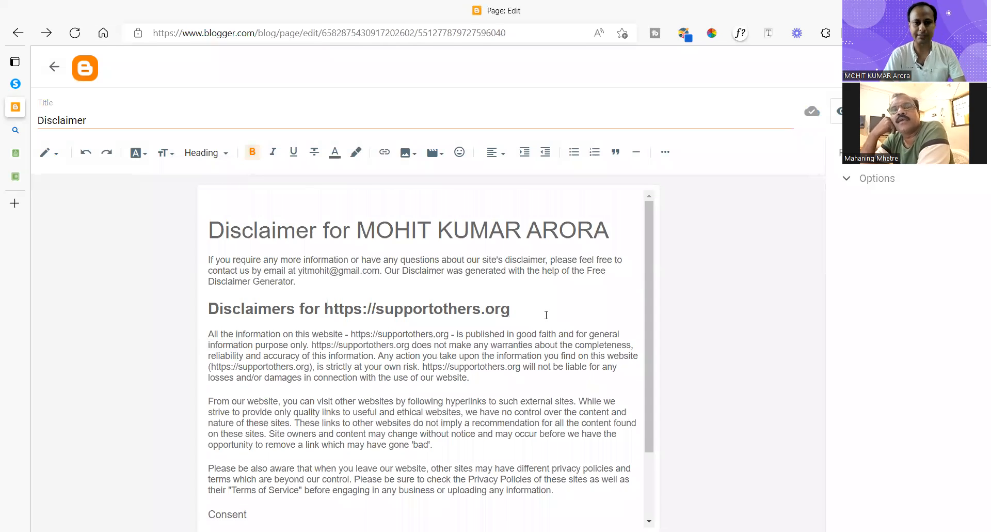
Publish the Disclaimer page to the blog
scroll(516, 315, "down", 2)
scroll(496, 351, "up", 2)
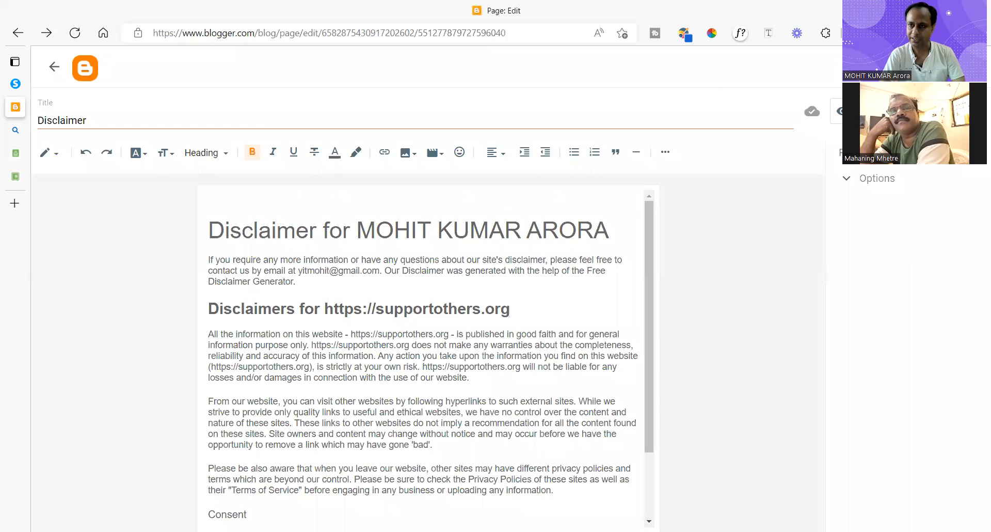
left_click(868, 111)
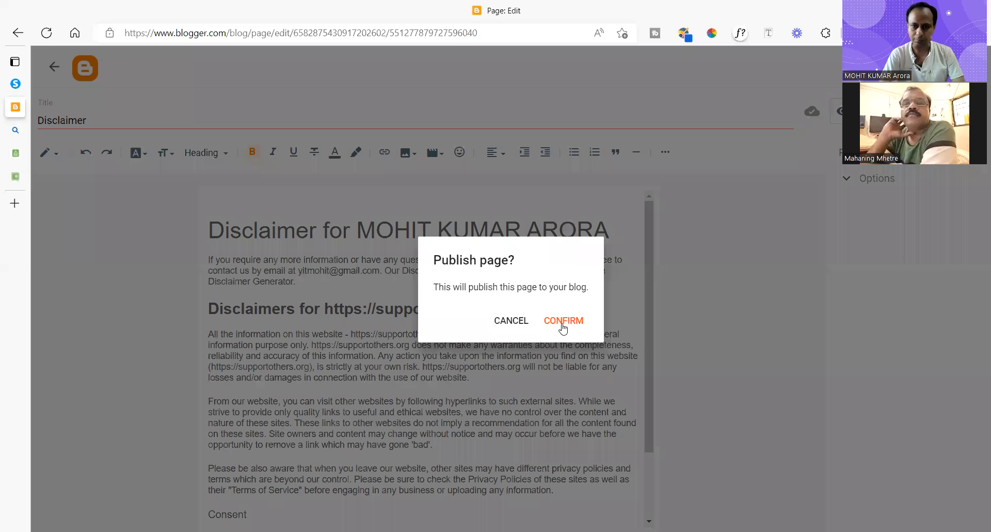
left_click(561, 324)
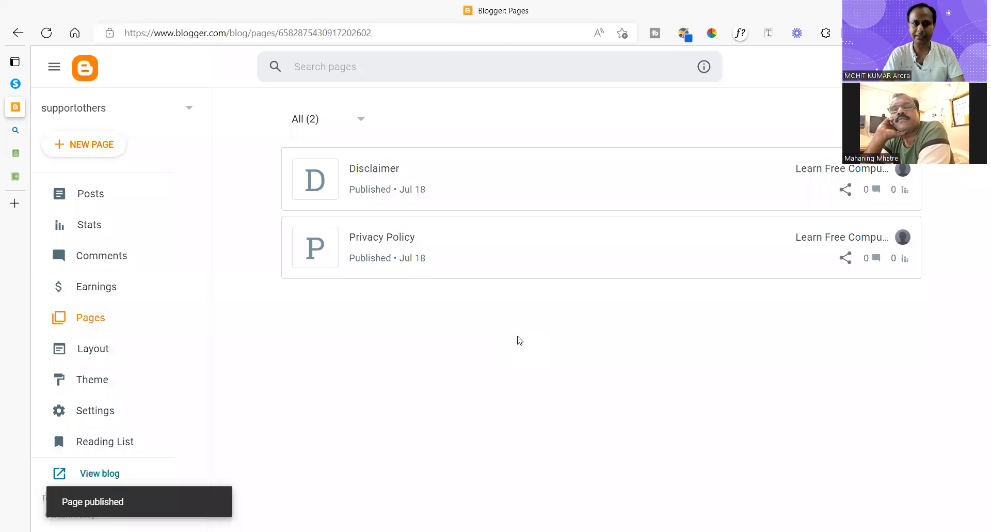
Return to the Bing search results and search for "terms and condition generator" instead
left_click(44, 160)
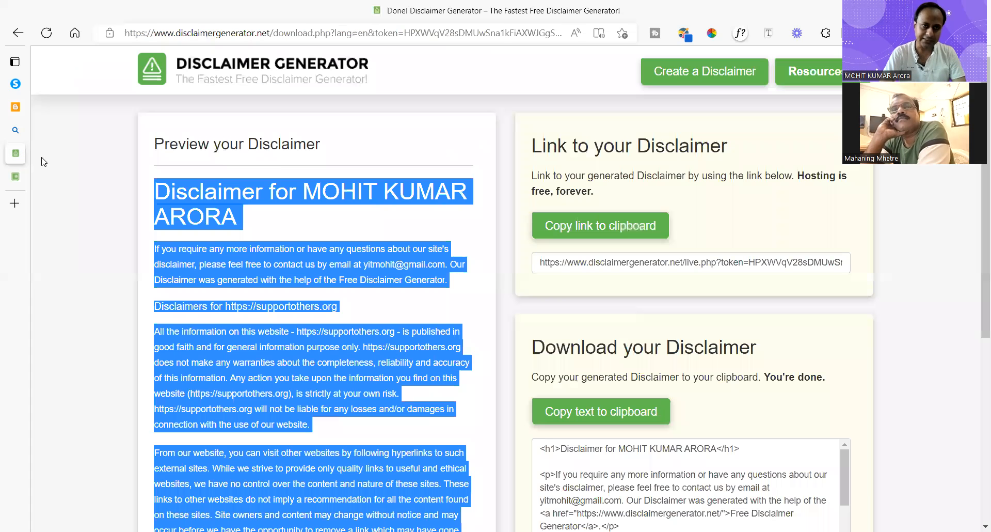
left_click(14, 131)
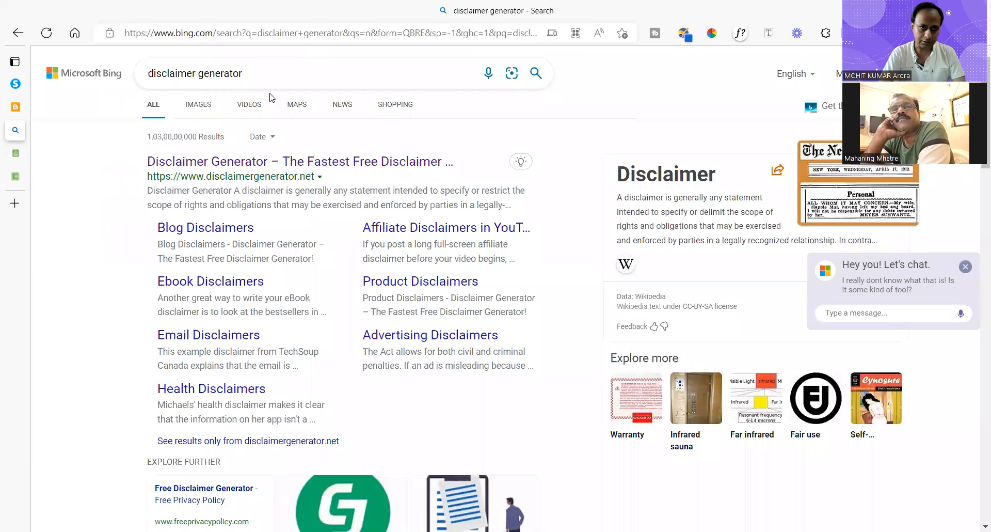
left_click_drag(254, 74, 102, 57)
type("t")
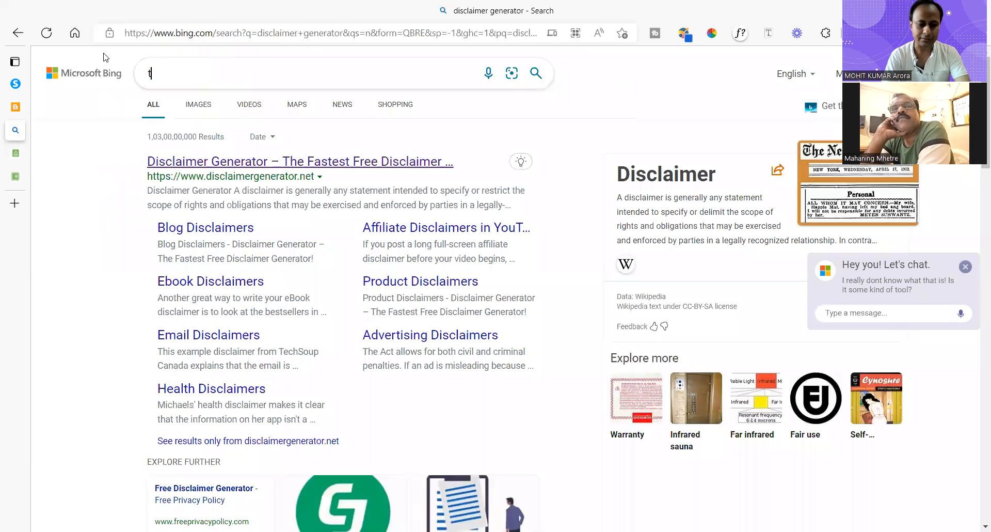
type("erms and condition")
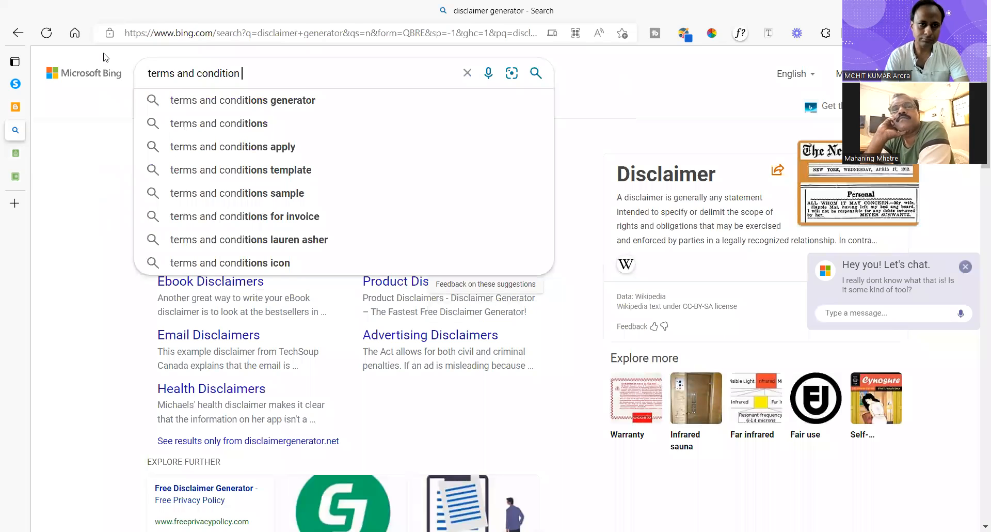
type(" generator")
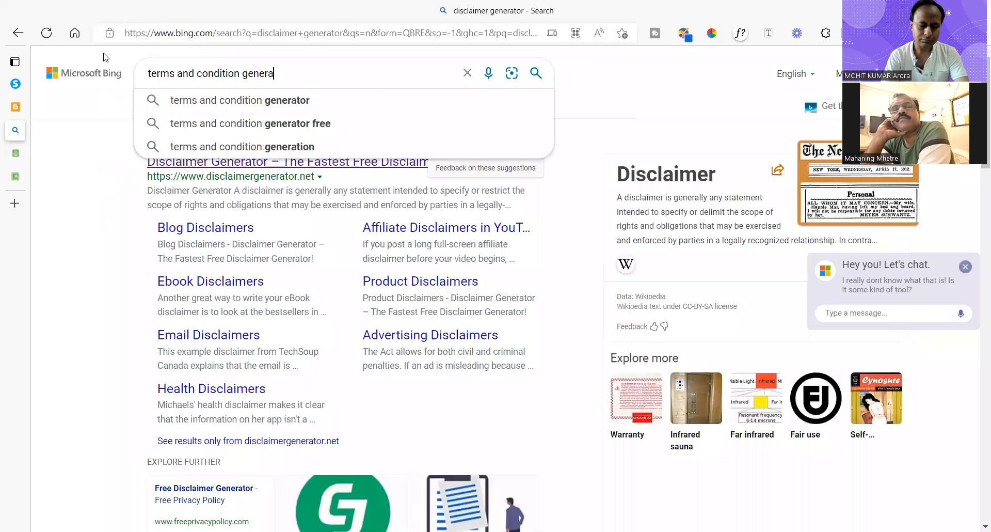
key("Return")
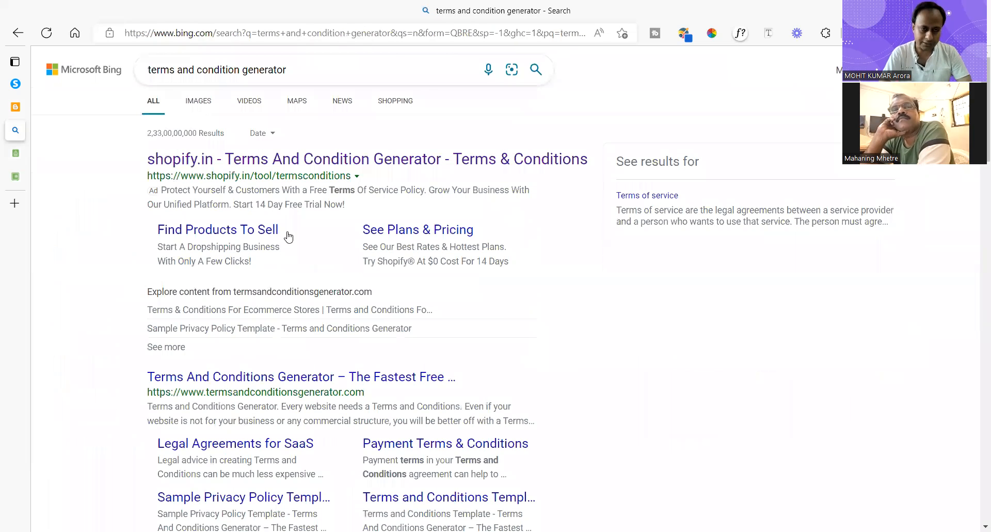
scroll(286, 237, "down", 3)
left_click(205, 230)
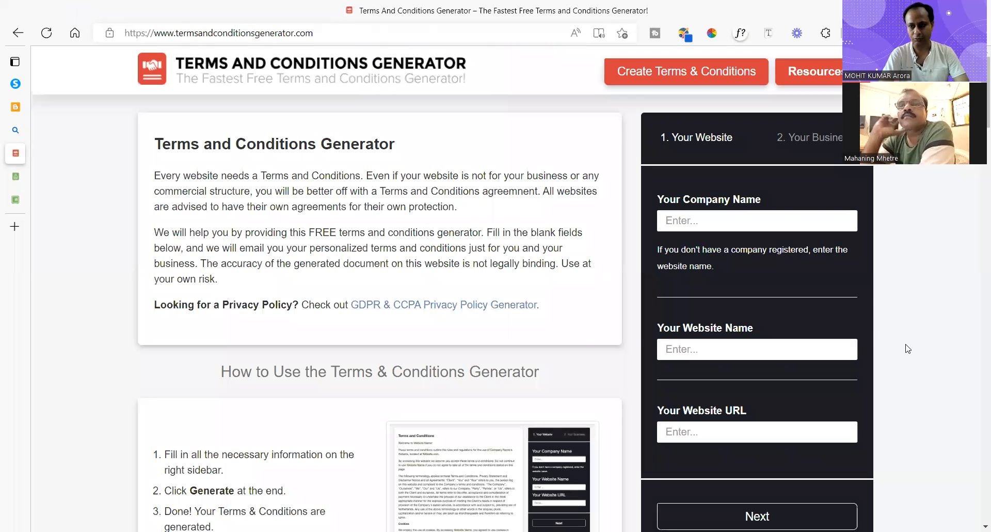
left_click(715, 219)
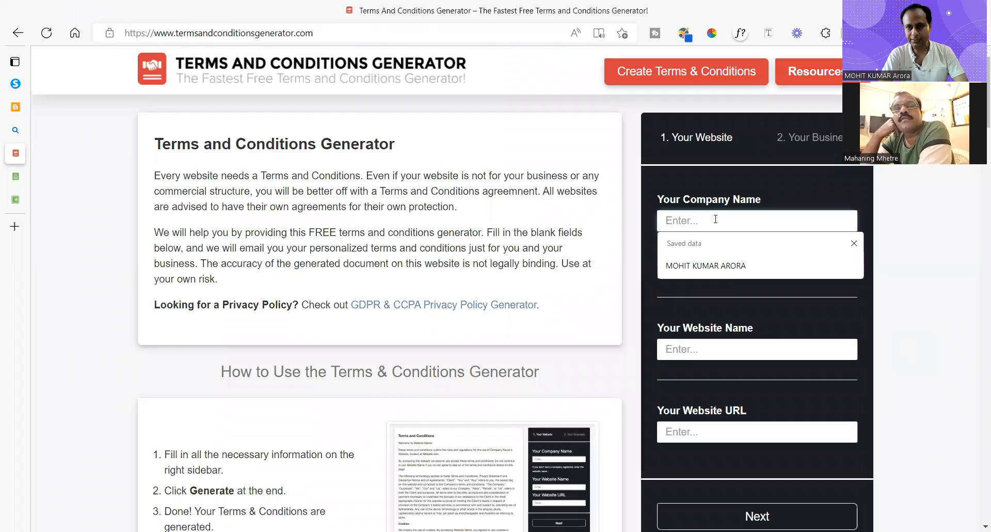
left_click(707, 266)
scroll(707, 274, "down", 1)
left_click(703, 277)
left_click(697, 321)
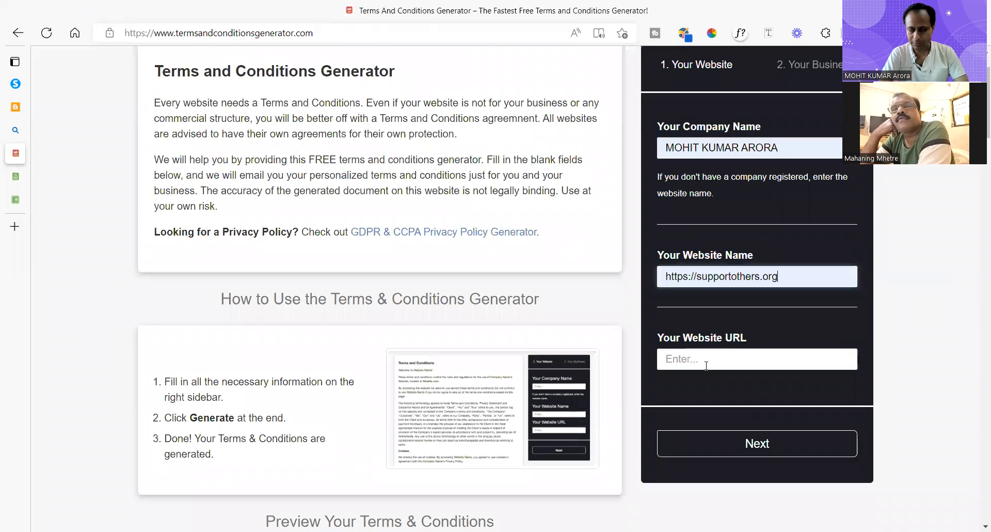
left_click(762, 447)
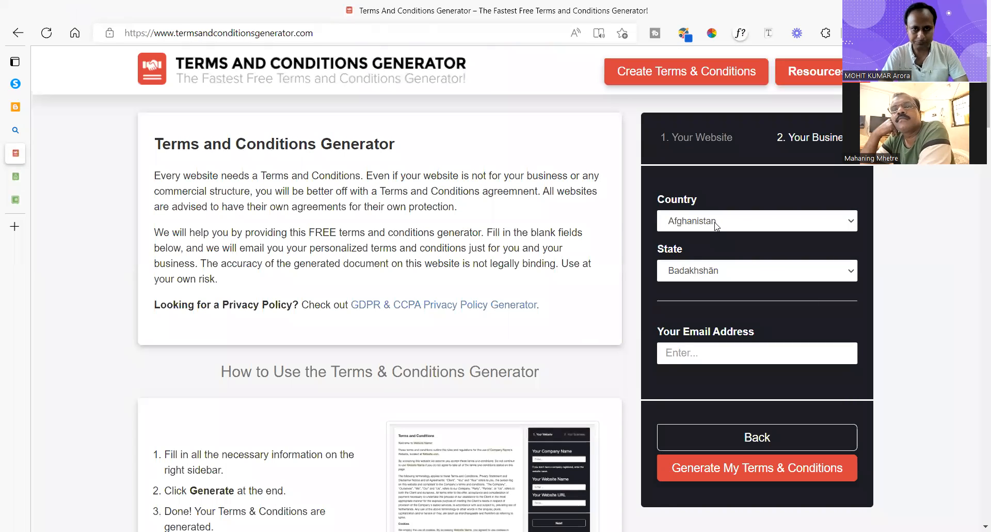
Set the country to India and the state to Rajasthan, enter the saved e-mail address, and generate the terms and conditions
left_click(717, 220)
type("india")
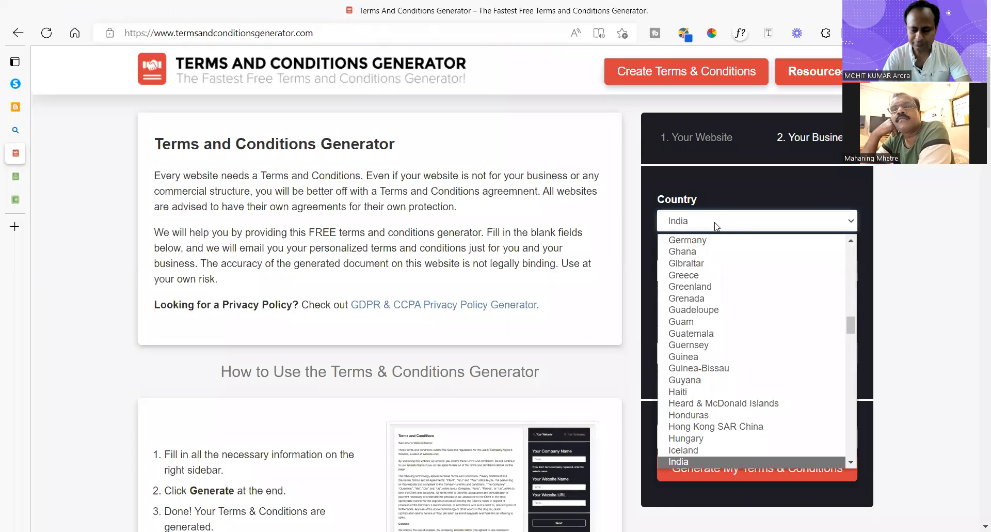
key("Return")
left_click(836, 270)
type("r")
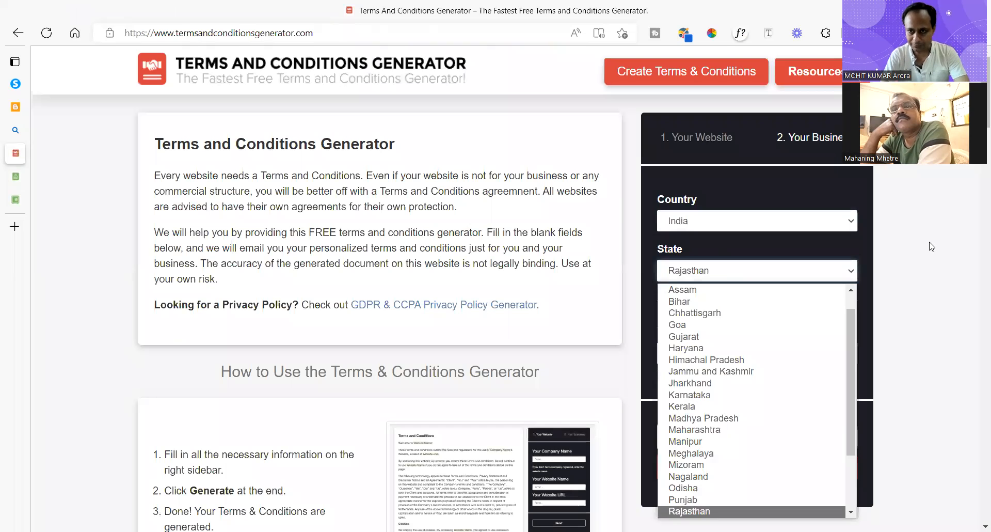
key("Return")
left_click(698, 353)
left_click(692, 396)
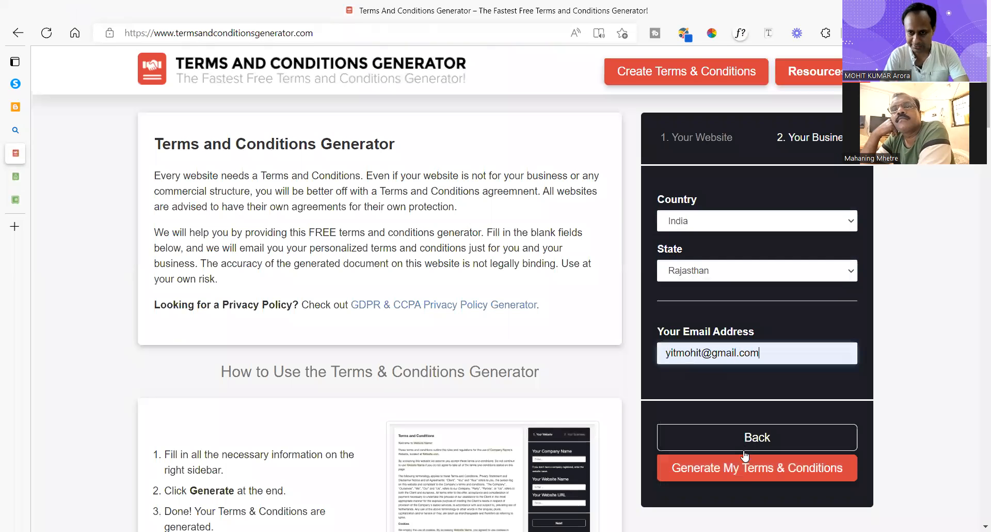
left_click(753, 475)
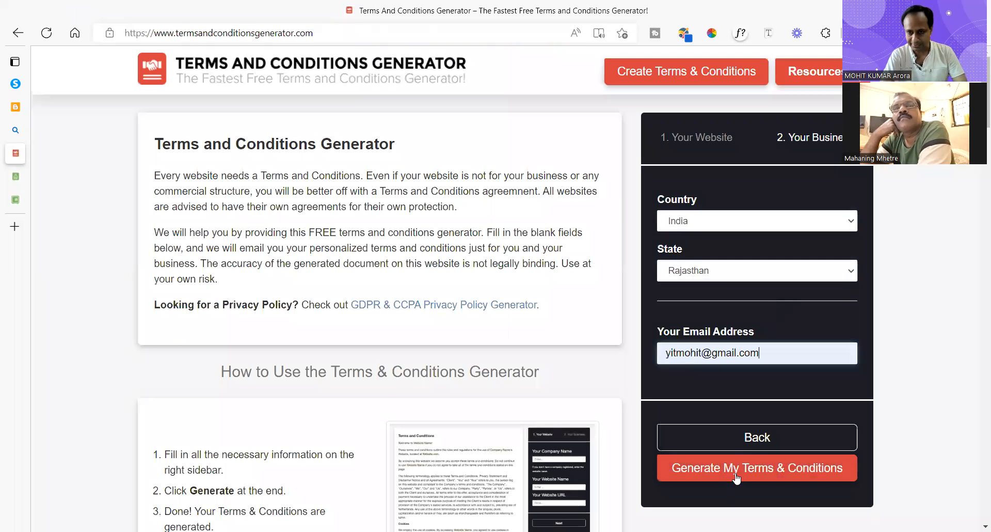
left_click(760, 470)
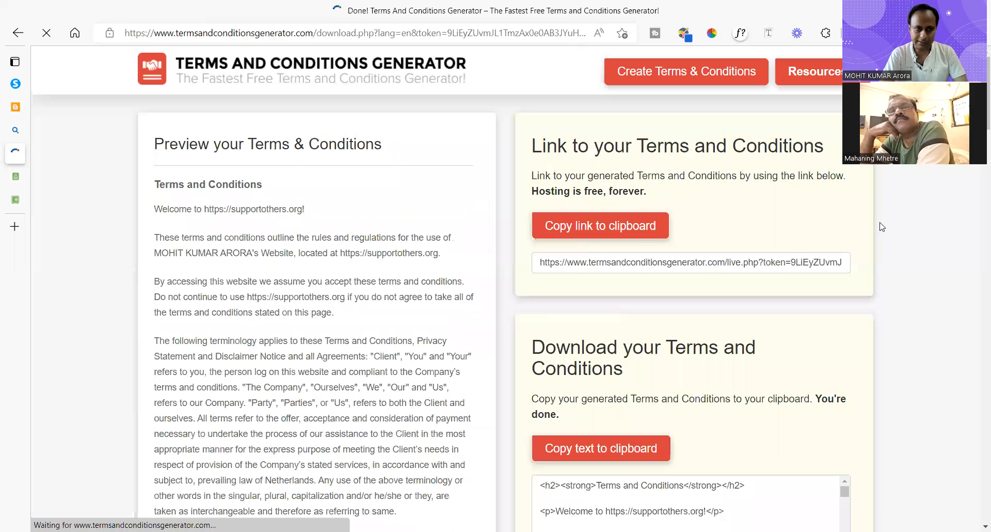
Copy the complete generated text from the Terms & Conditions preview, starting at its "Terms and Conditions" heading
left_click_drag(190, 145, 375, 144)
left_click(222, 181)
left_click_drag(155, 182, 314, 440)
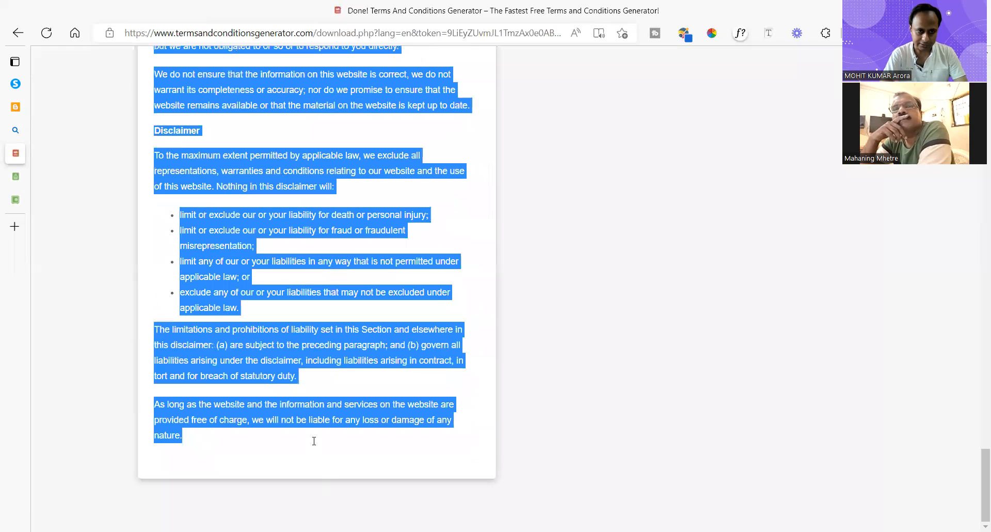
right_click(301, 192)
left_click(325, 206)
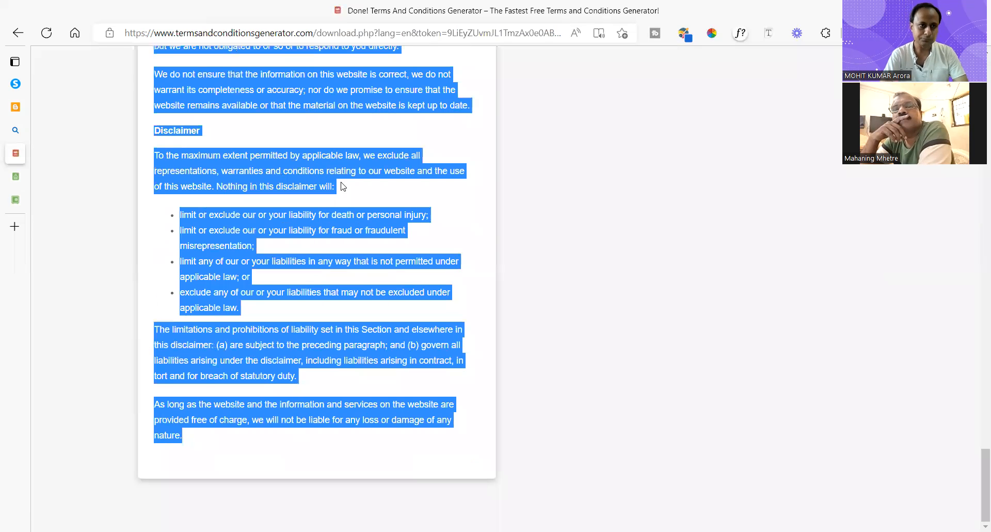
Look over the generated terms and conditions and the link and text options offered for them
scroll(589, 186, "up", 20)
scroll(676, 234, "up", 10)
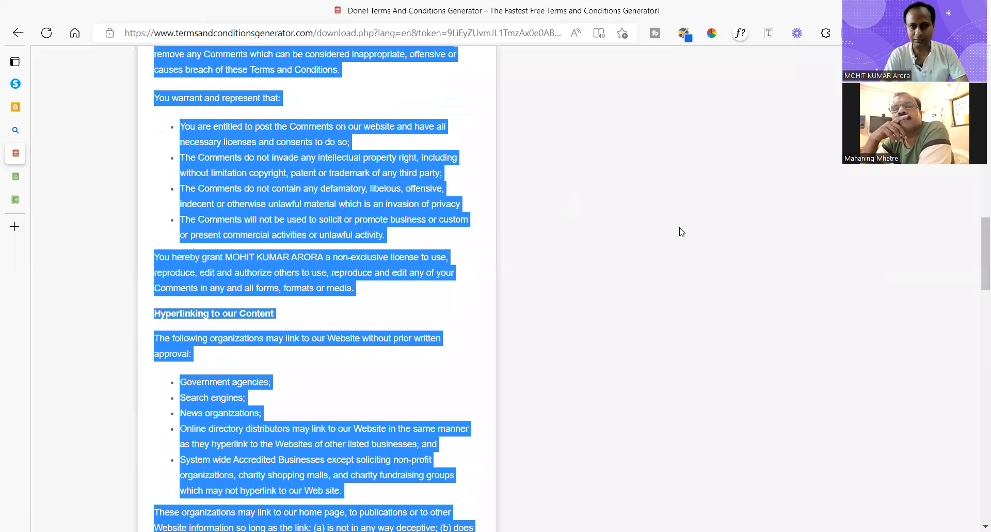
scroll(626, 240, "down", 2)
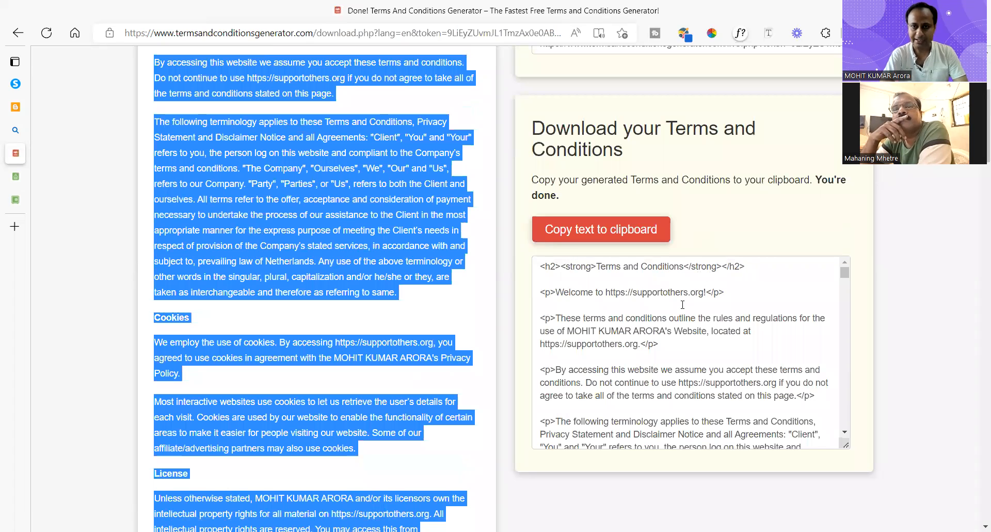
scroll(596, 265, "up", 5)
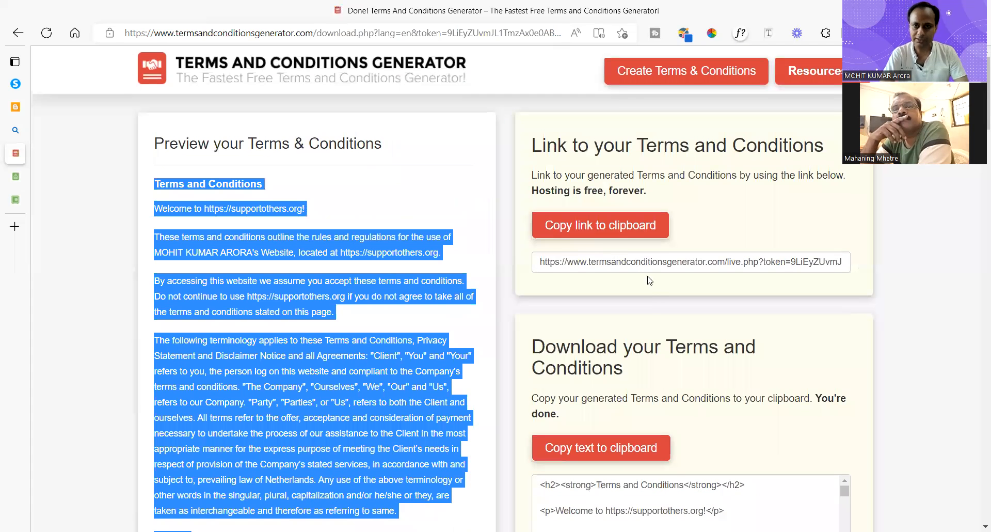
scroll(269, 230, "down", 6)
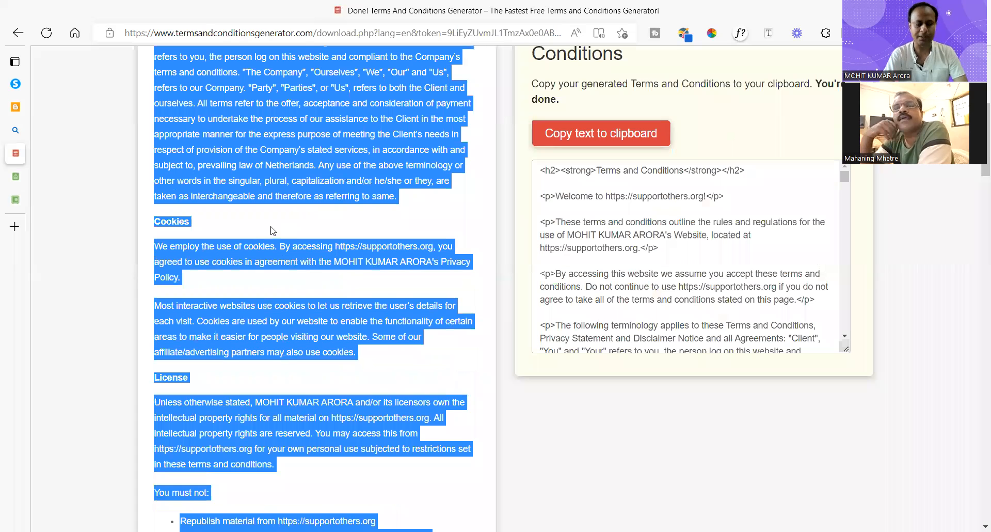
scroll(274, 229, "down", 10)
scroll(273, 229, "down", 7)
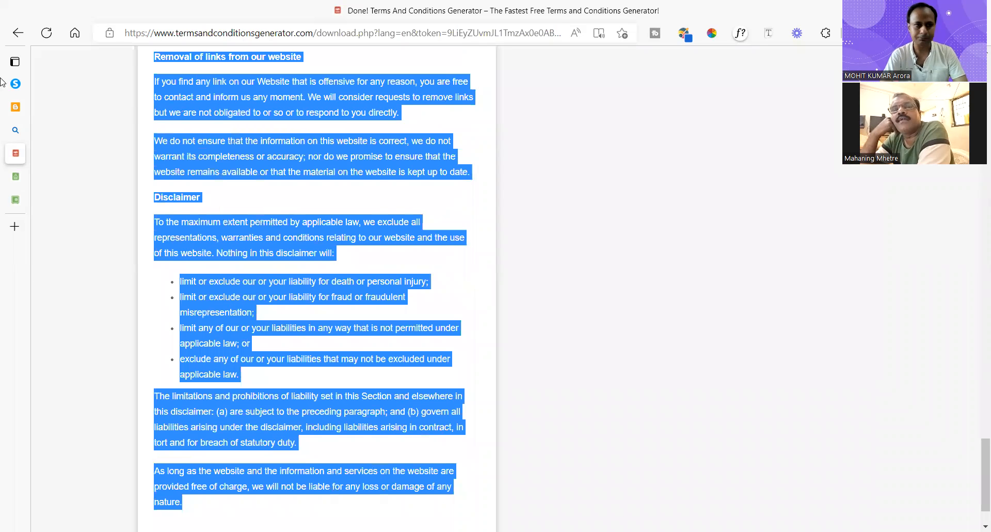
scroll(273, 229, "up", 12)
Switch to Blogger and create a new page titled "Terms & Conditions"
mouse_move(22, 112)
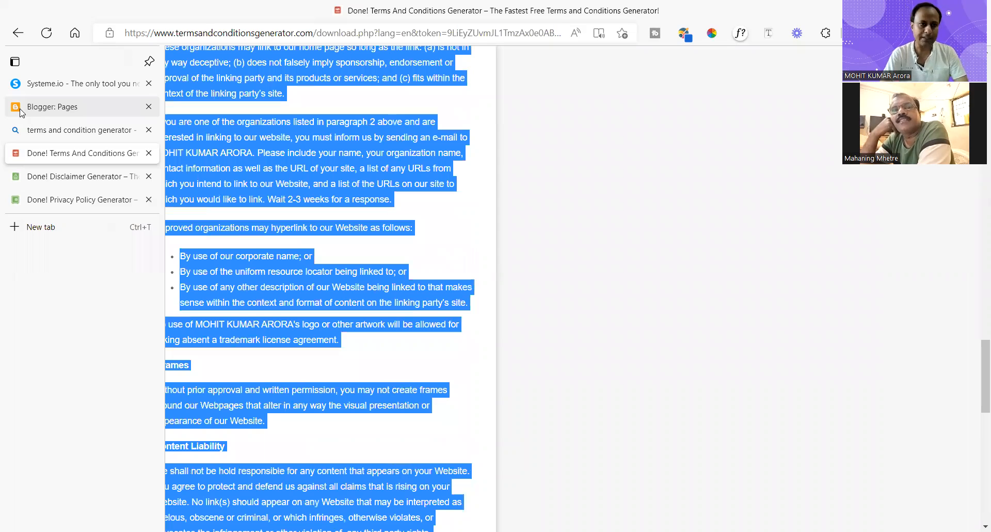
left_click(54, 111)
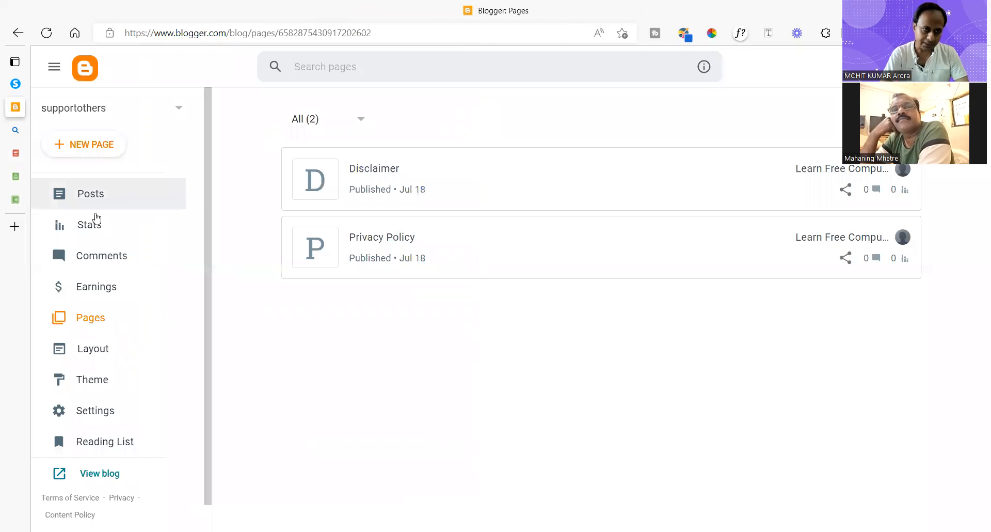
left_click(88, 145)
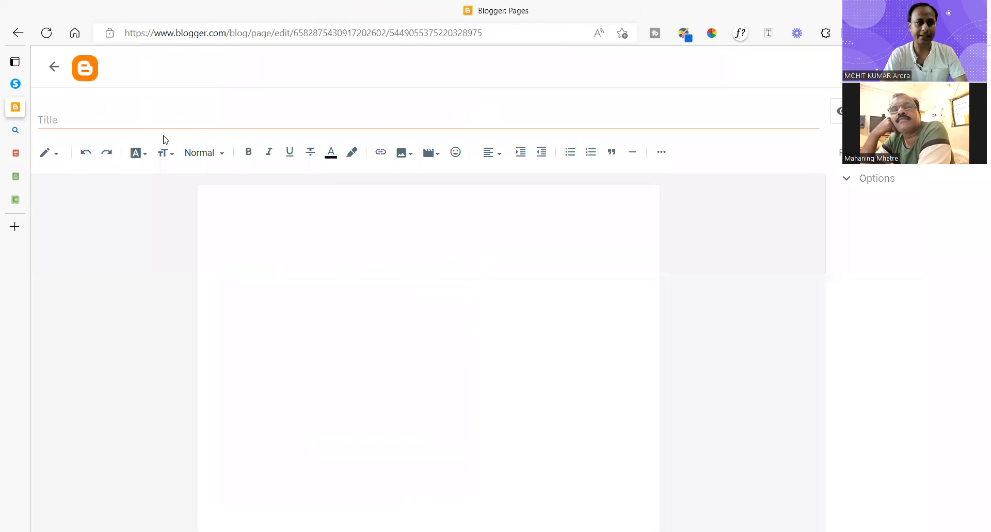
left_click(126, 119)
type("Tem")
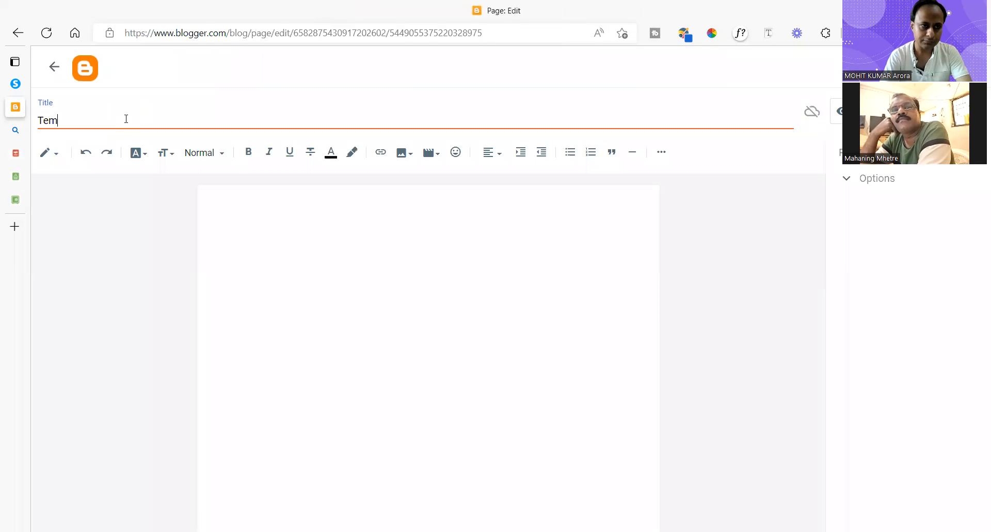
type("rms")
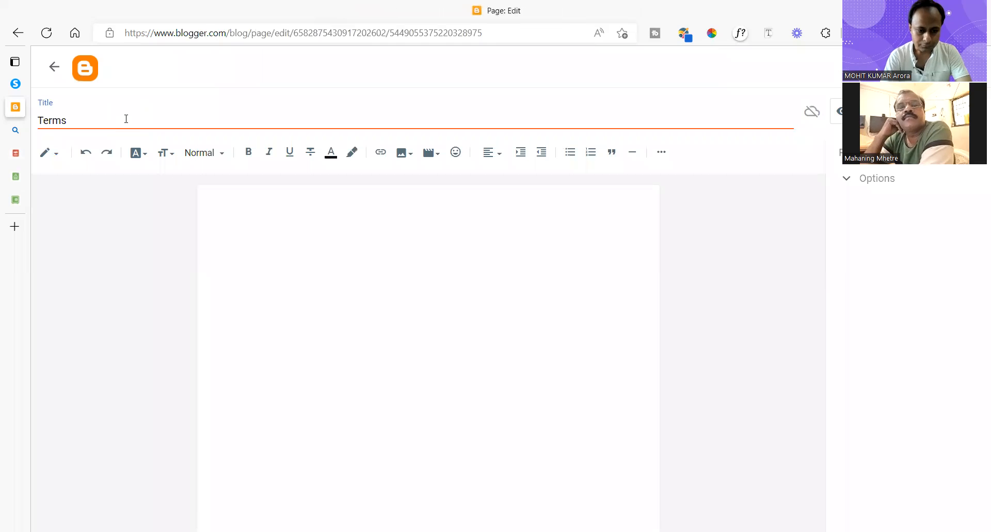
type(" & Conditions")
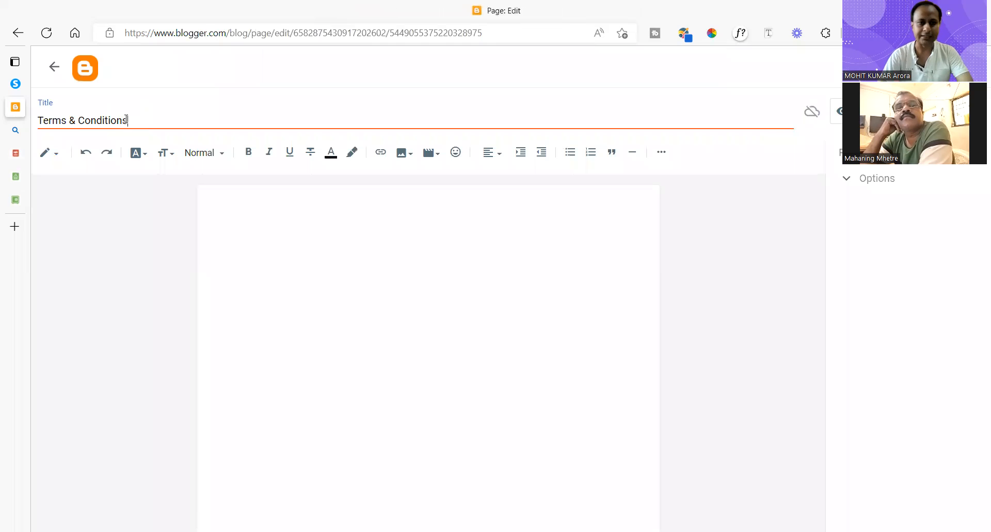
Paste the copied terms and conditions text into the page body
left_click(310, 195)
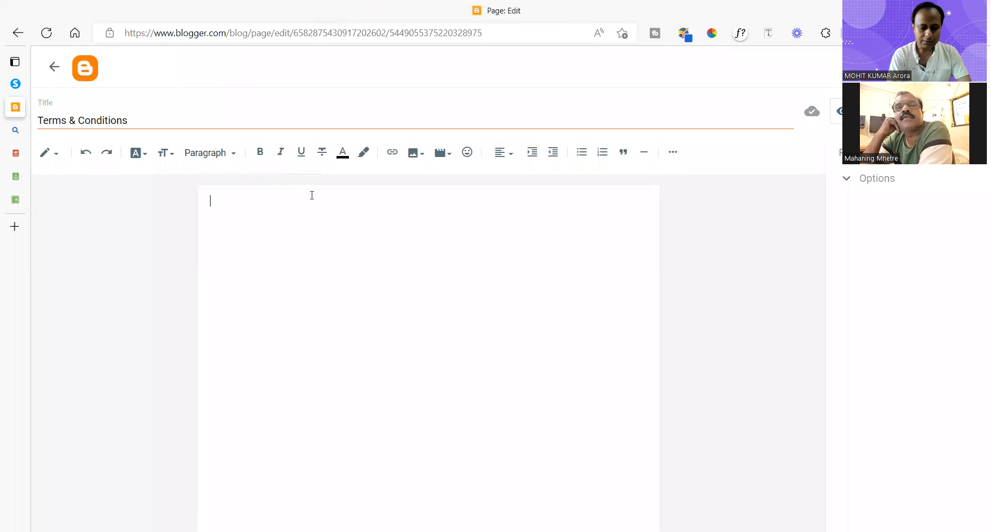
key("ctrl+v")
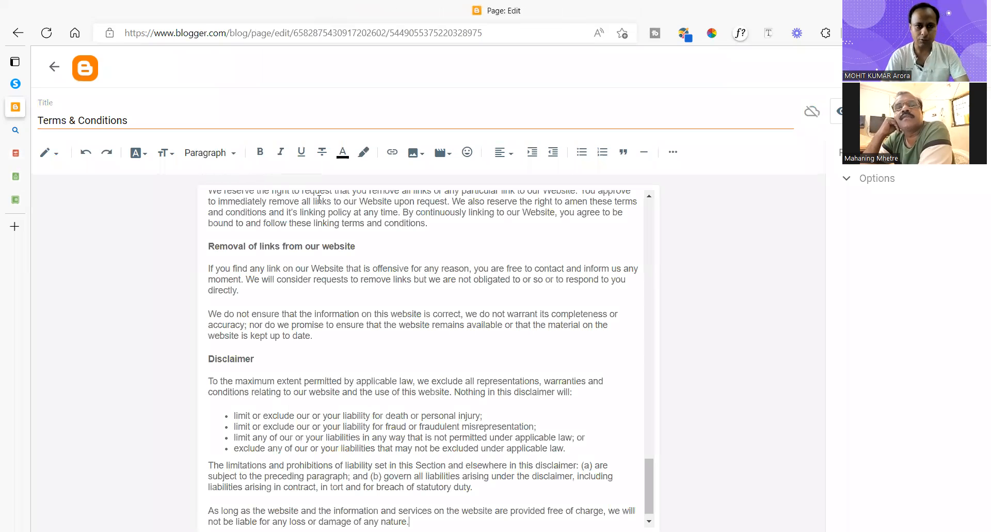
scroll(369, 266, "up", 10)
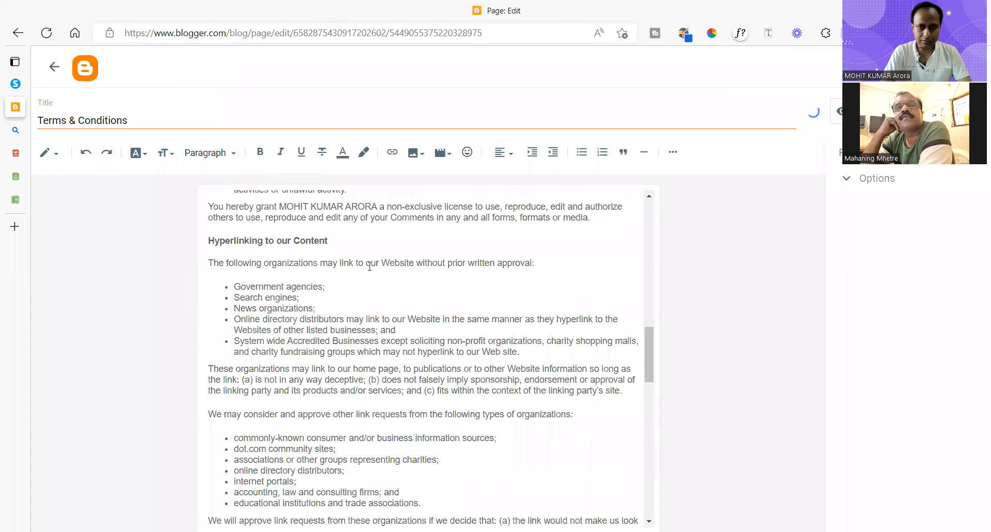
scroll(370, 265, "up", 10)
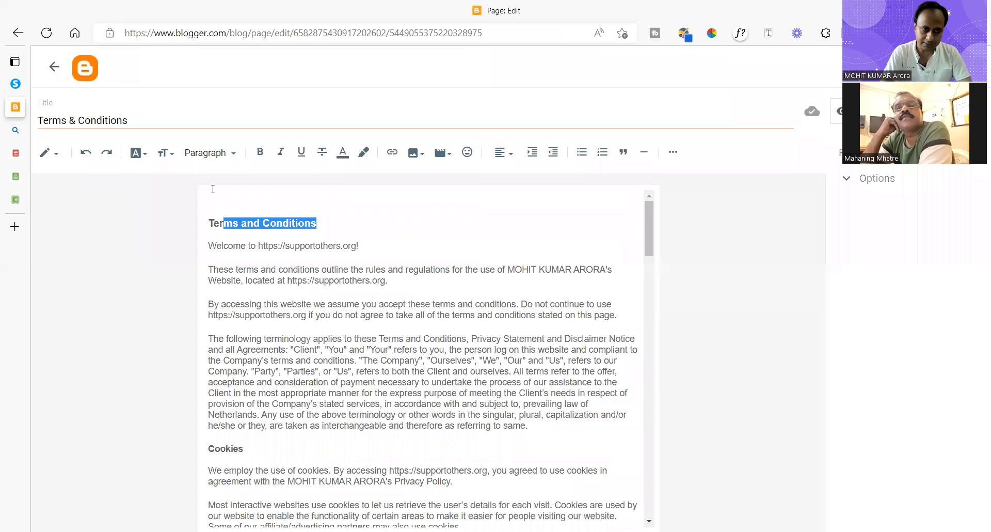
key("shift+Home")
left_click(260, 152)
left_click(336, 295)
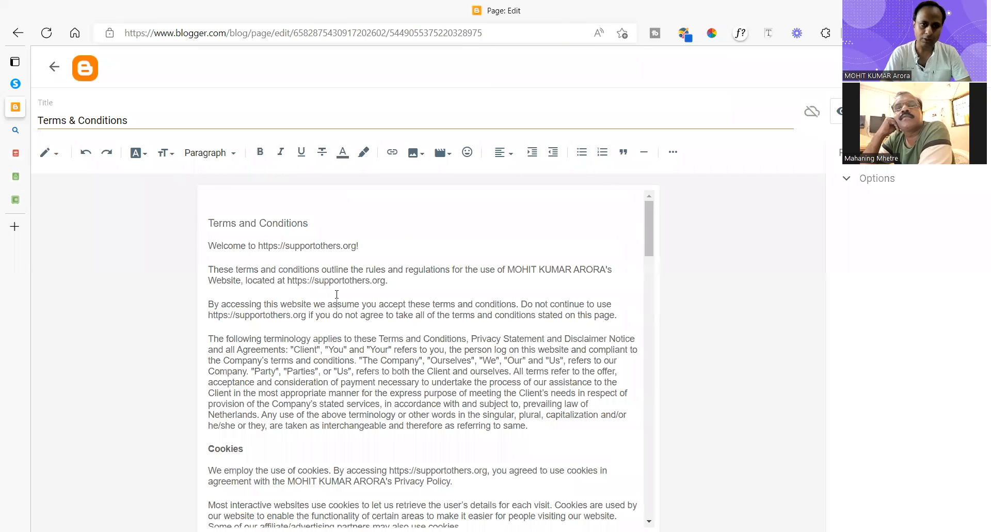
left_click_drag(308, 221, 192, 223)
left_click(260, 151)
left_click(342, 291)
Set the font size of the "Terms and Conditions" heading in the page body to Medium
left_click_drag(341, 228, 192, 199)
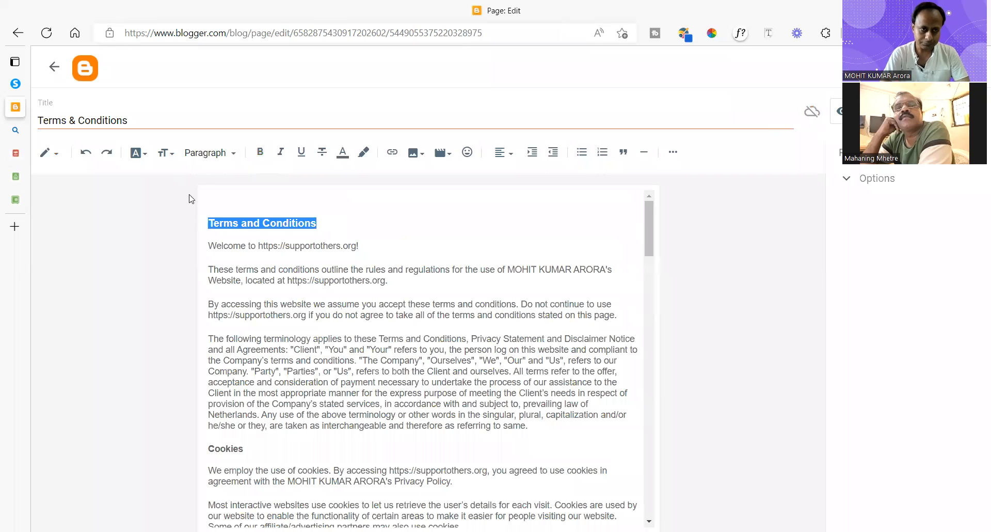
left_click(173, 159)
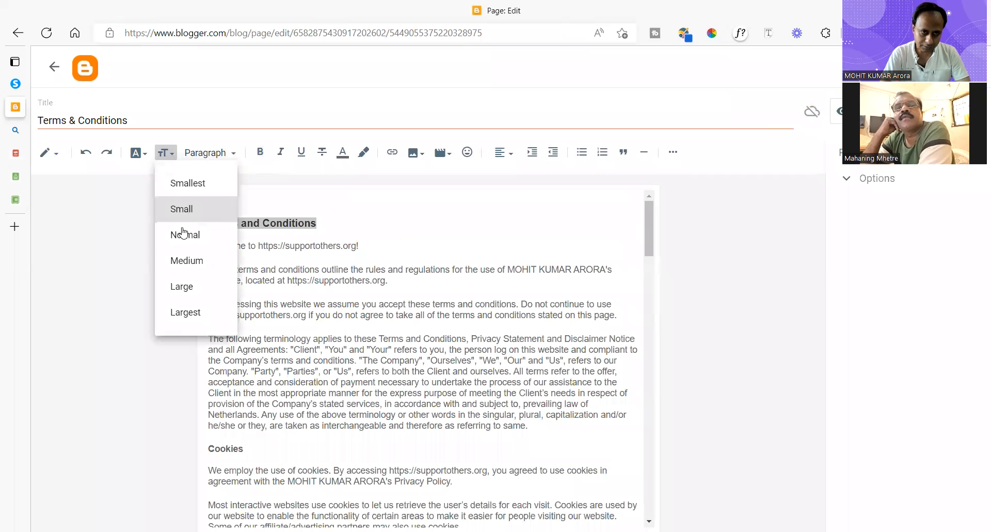
left_click(186, 259)
left_click(367, 251)
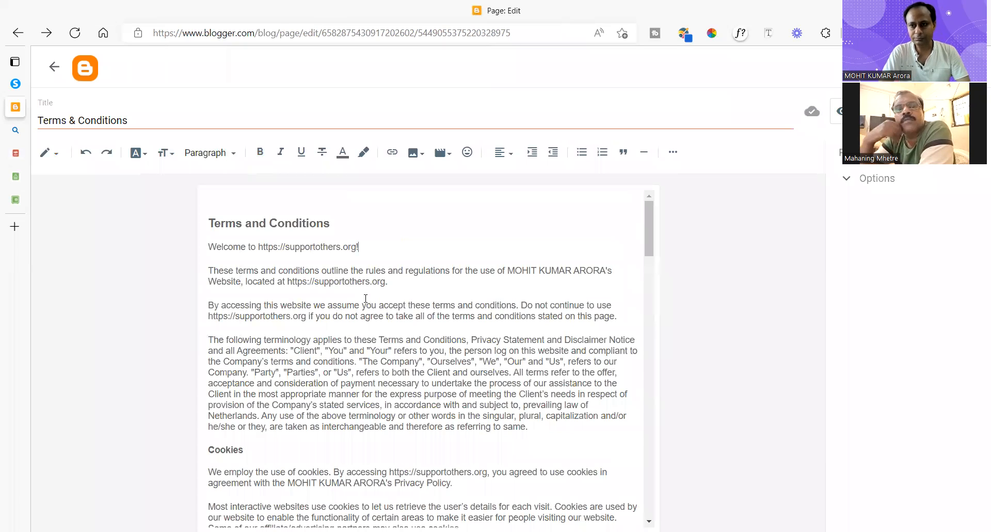
Check the generated disclaimer on the Disclaimer Generator site and return to the Blogger page editor
mouse_move(26, 142)
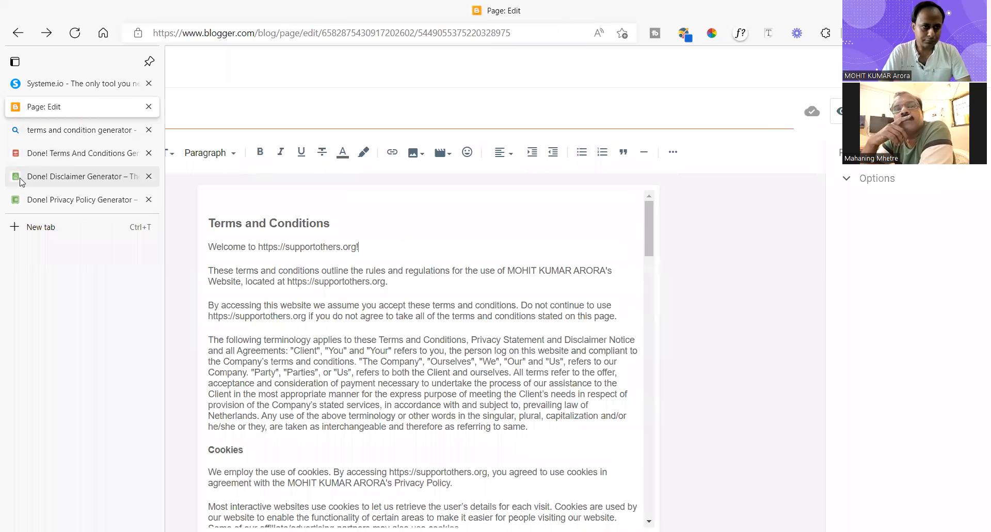
left_click(37, 178)
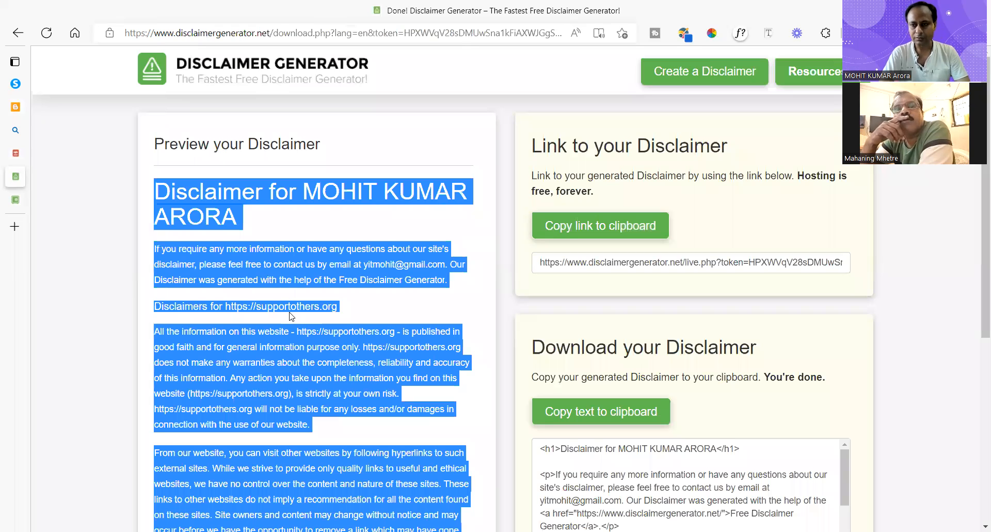
left_click(15, 108)
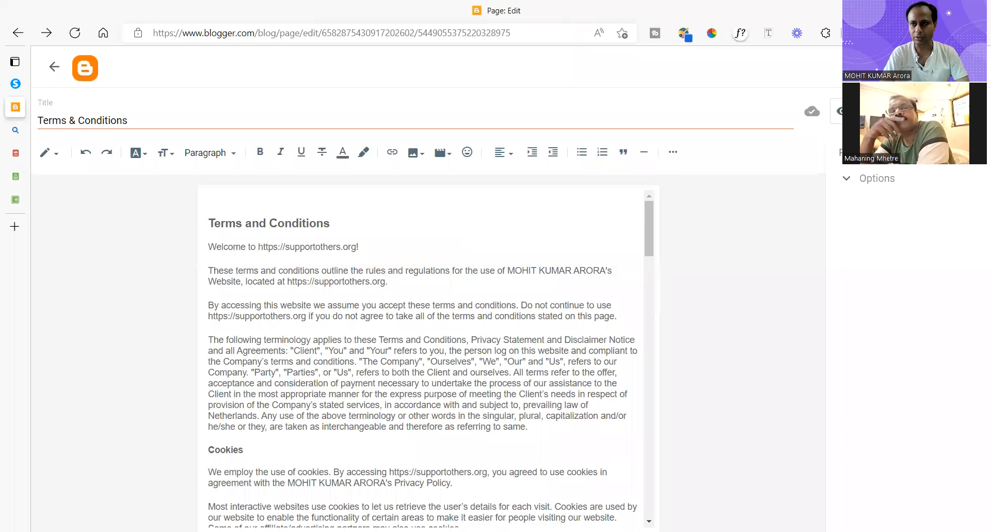
Publish the Terms & Conditions page to the blog
left_click(888, 111)
left_click(564, 321)
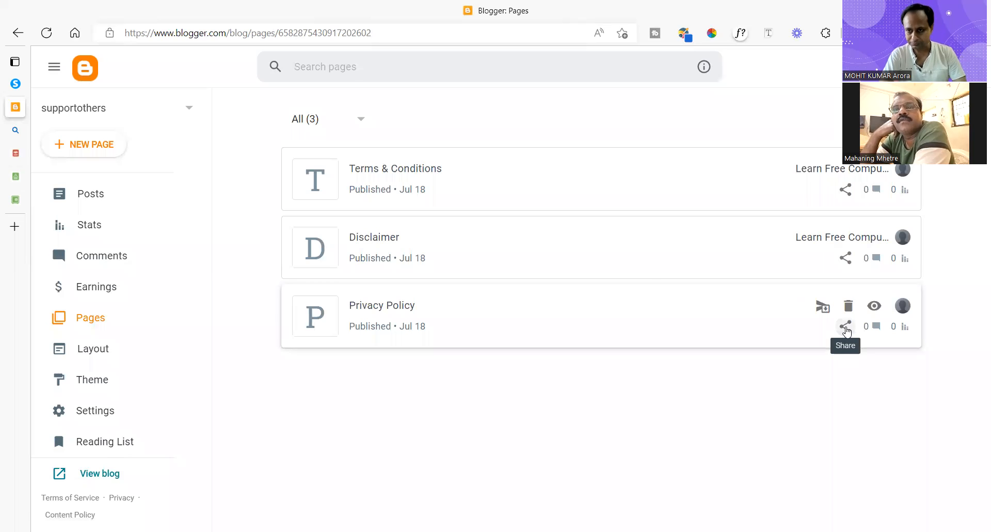
left_click(846, 327)
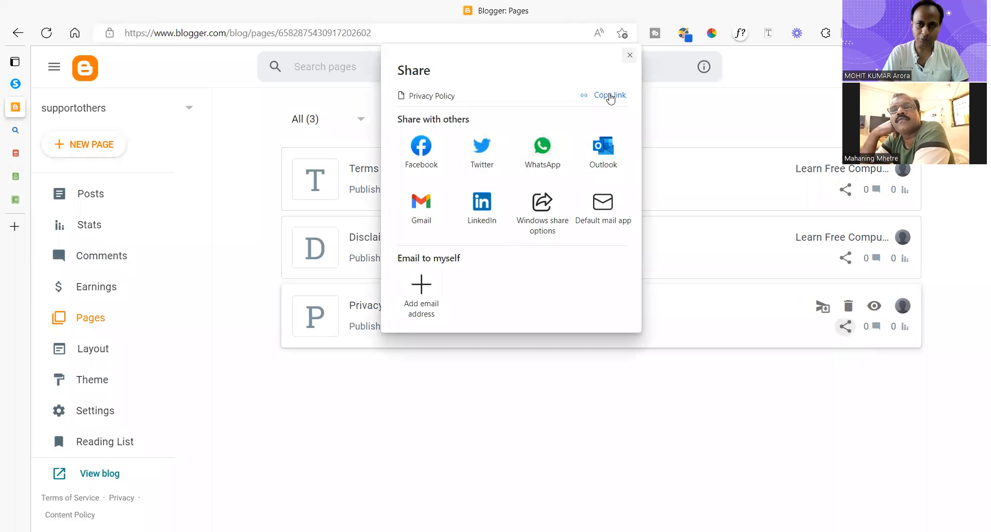
left_click(630, 56)
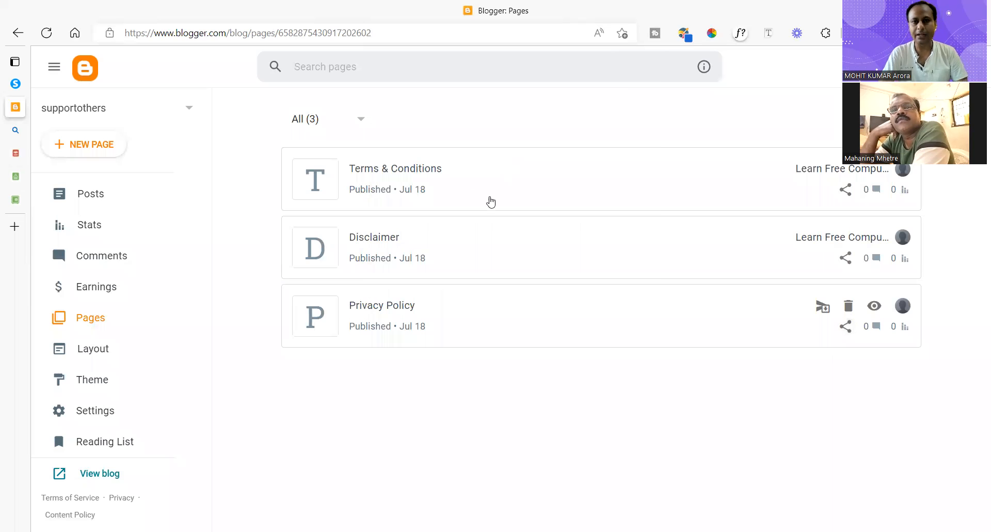
left_click(16, 227)
type("https://supportother.blogspot.com/p/privacy-policy.html")
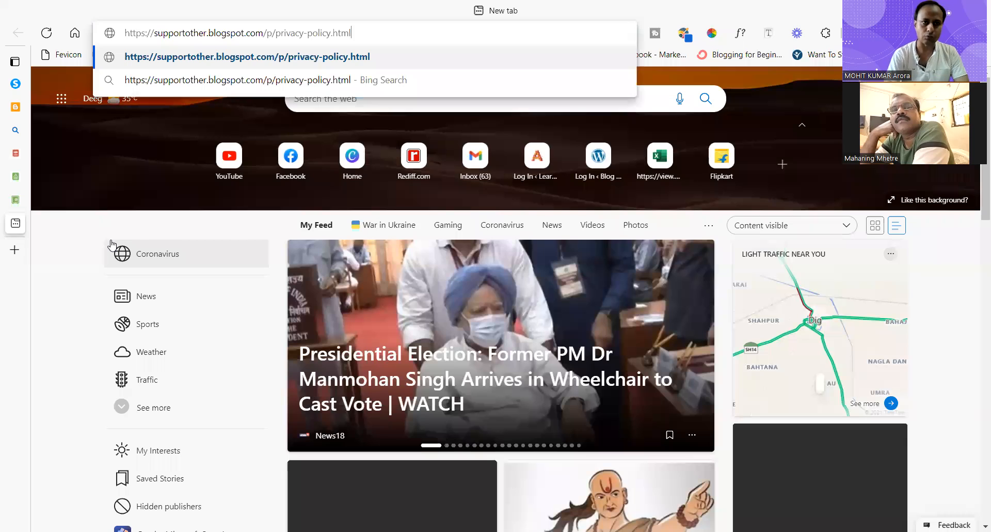
key("Return")
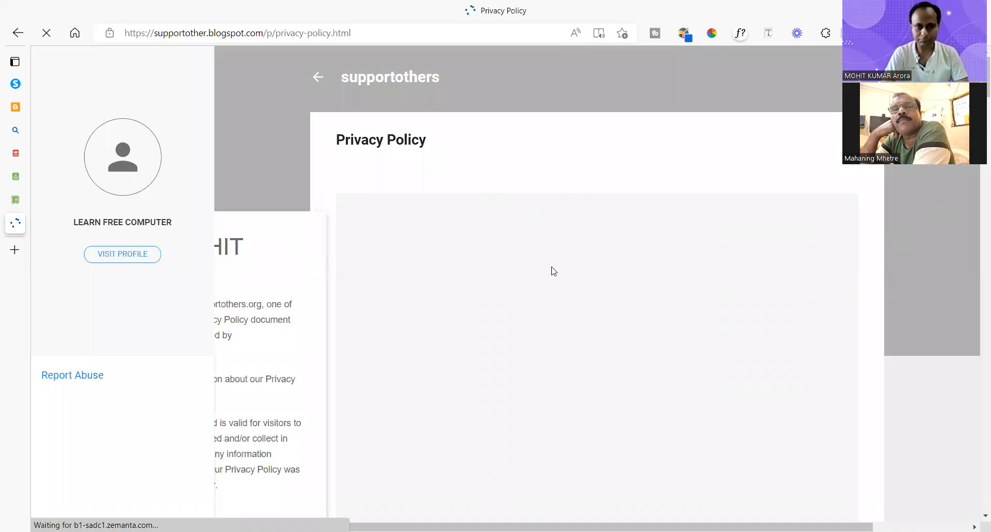
scroll(551, 270, "down", 7)
scroll(391, 254, "up", 5)
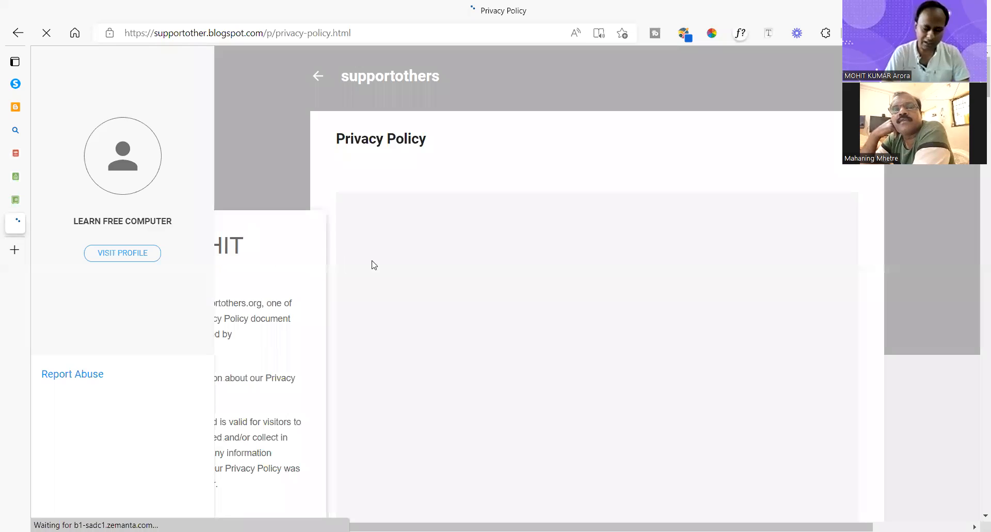
Examine the body text layout of the published Privacy Policy page and go to the blog's home page
scroll(468, 267, "down", 4)
scroll(318, 226, "down", 5)
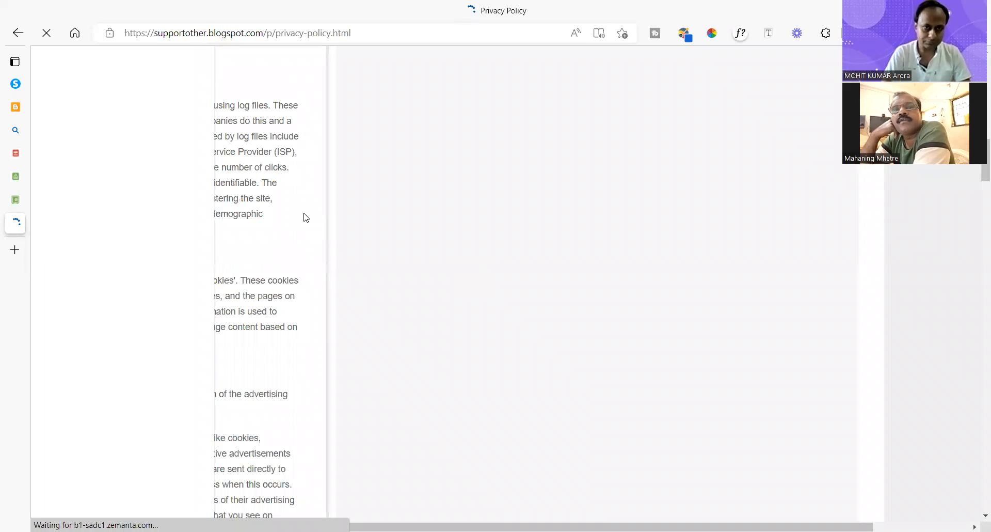
scroll(305, 217, "up", 8)
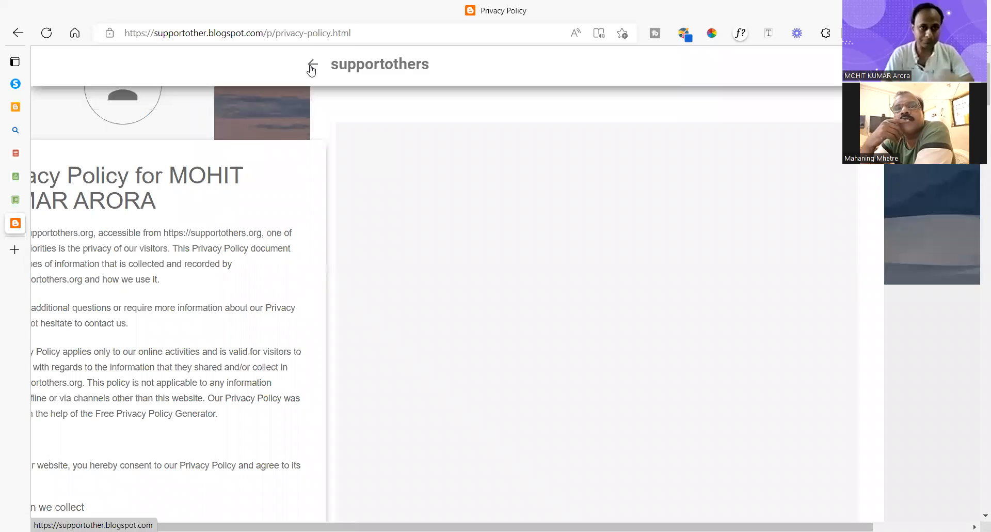
left_click(312, 70)
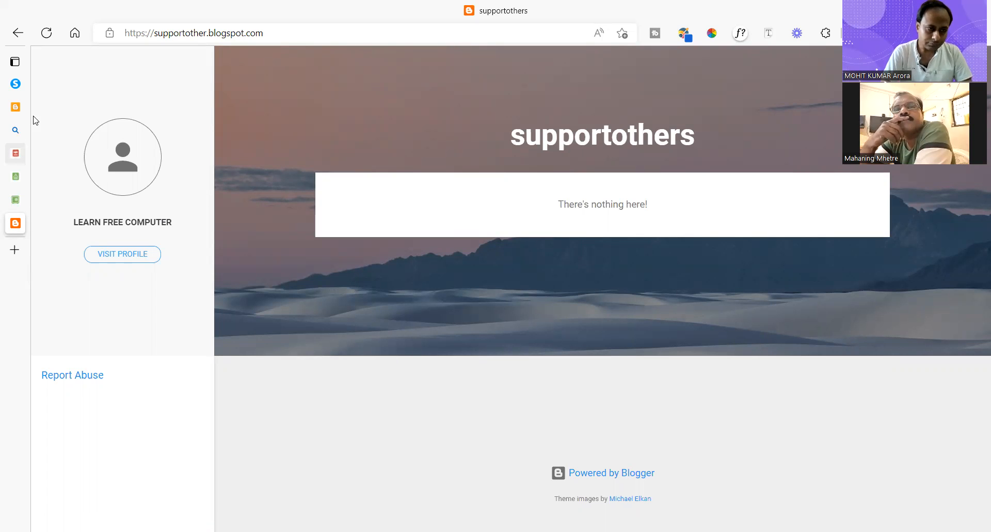
mouse_move(46, 242)
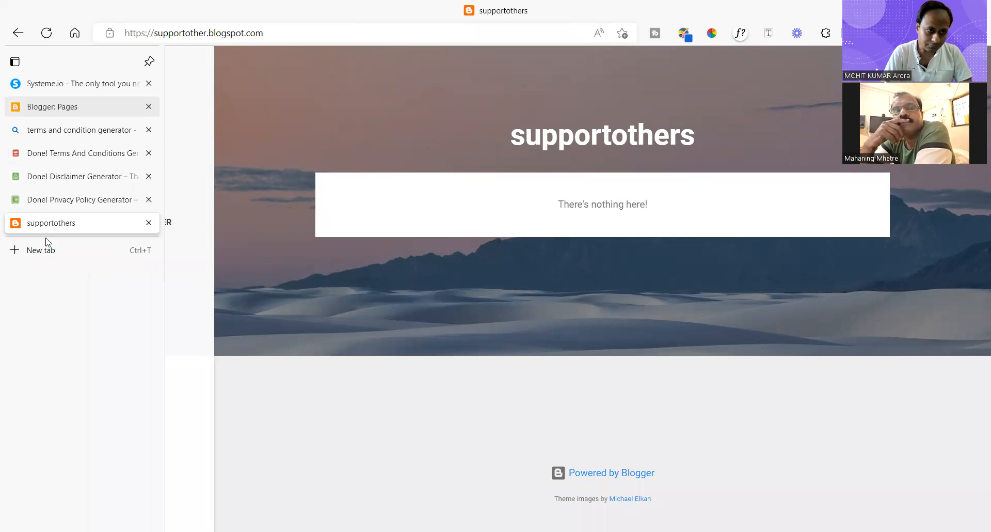
left_click(235, 38)
type("https://supportother.blogspot.com/p/privacy-policy.html")
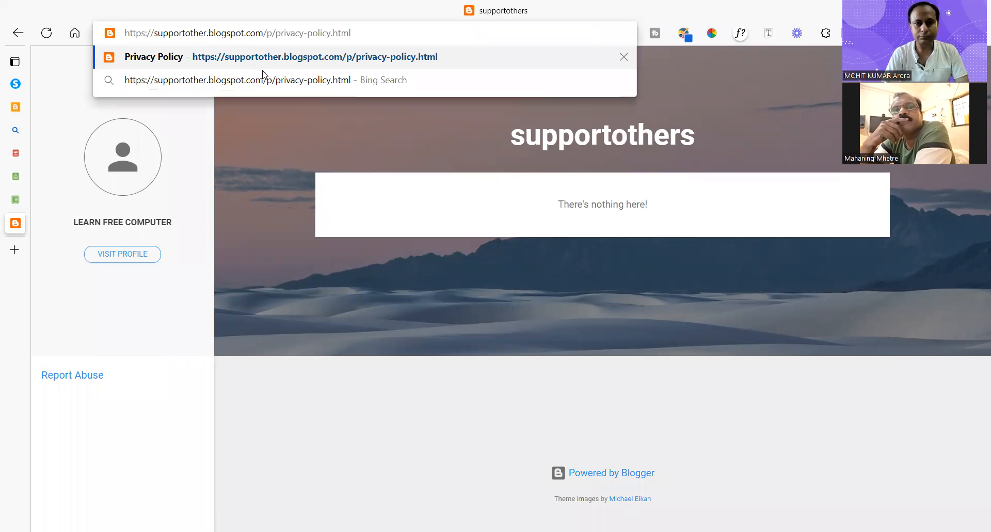
key("Return")
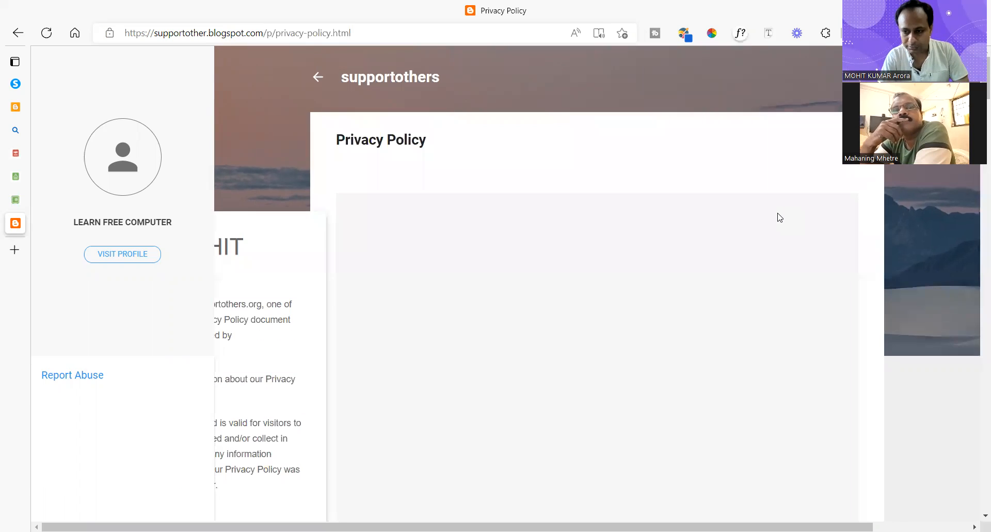
key("ctrl+minus")
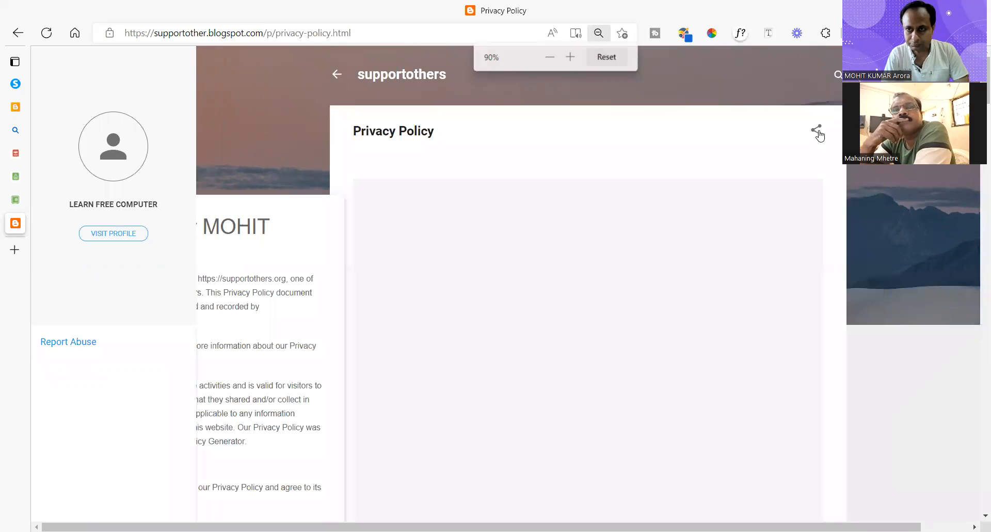
left_click(817, 130)
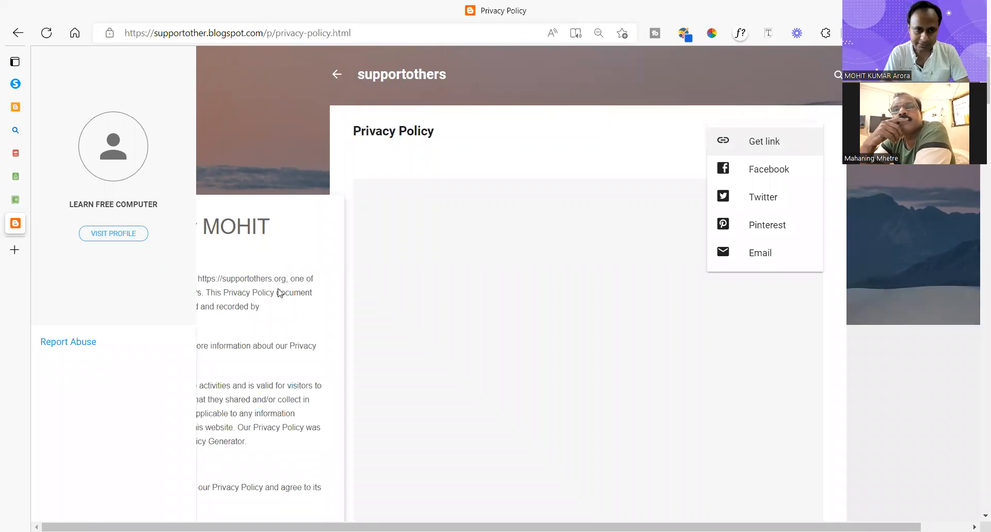
left_click_drag(161, 134, 236, 123)
scroll(235, 123, "down", 5)
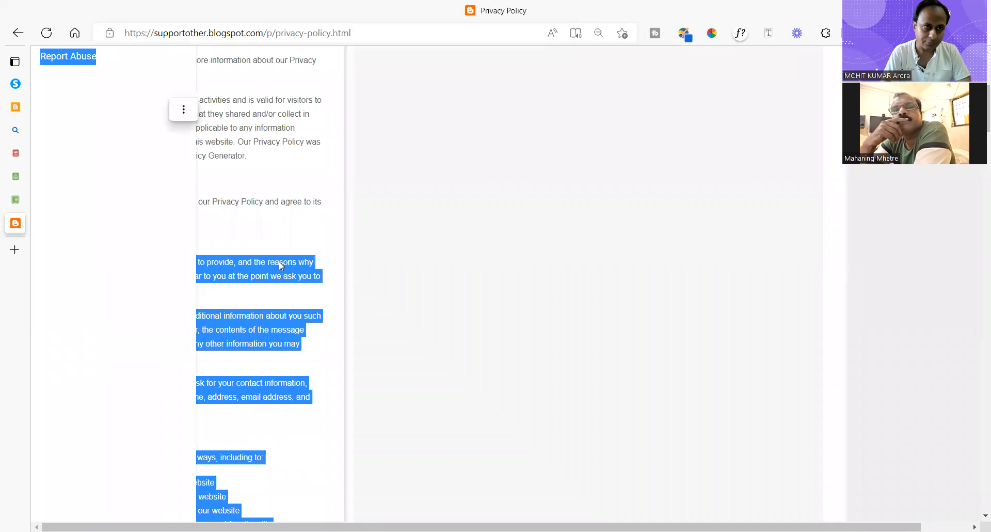
scroll(277, 249, "up", 5)
left_click(538, 289)
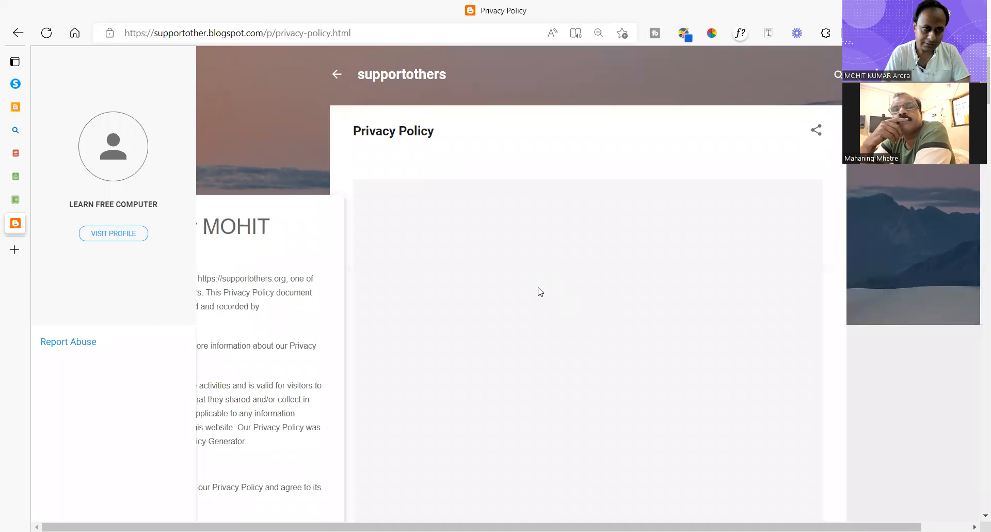
Go back to the blog's home page and view the blog author's Blogger profile
left_click(338, 75)
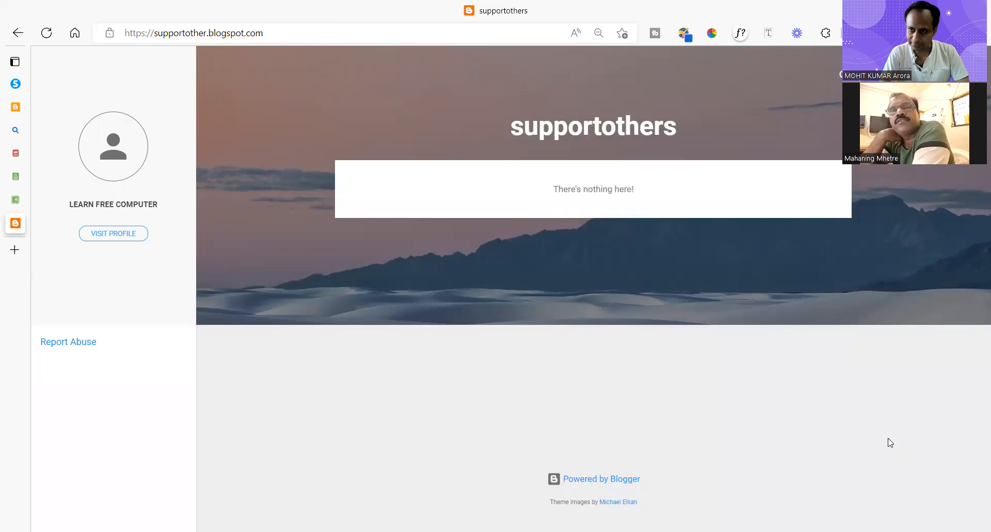
left_click(113, 236)
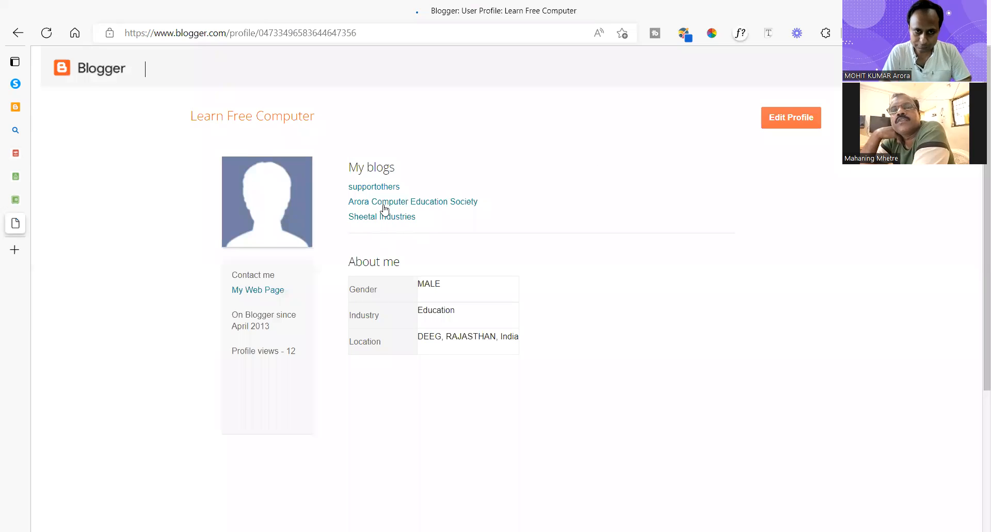
left_click(279, 289)
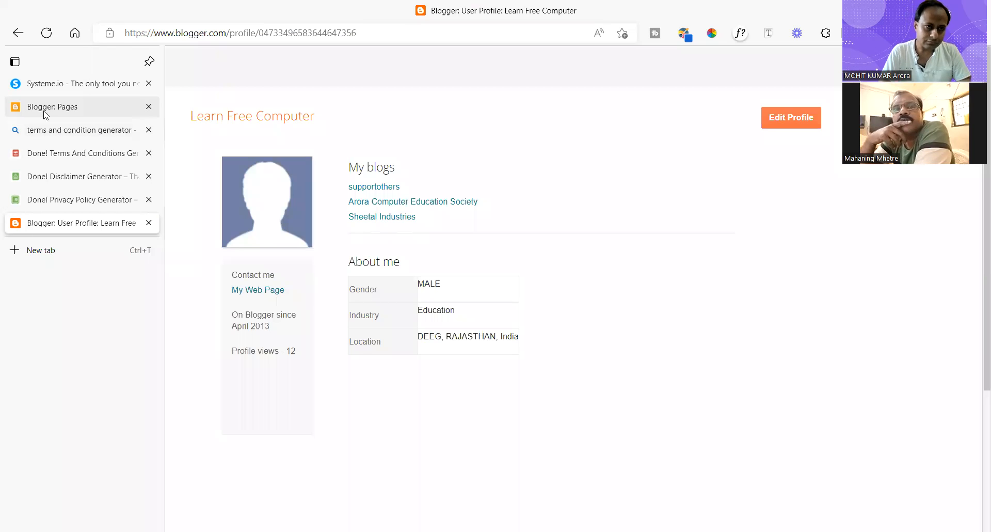
View the published Disclaimer page from the Blogger pages list and return to the list
left_click(46, 112)
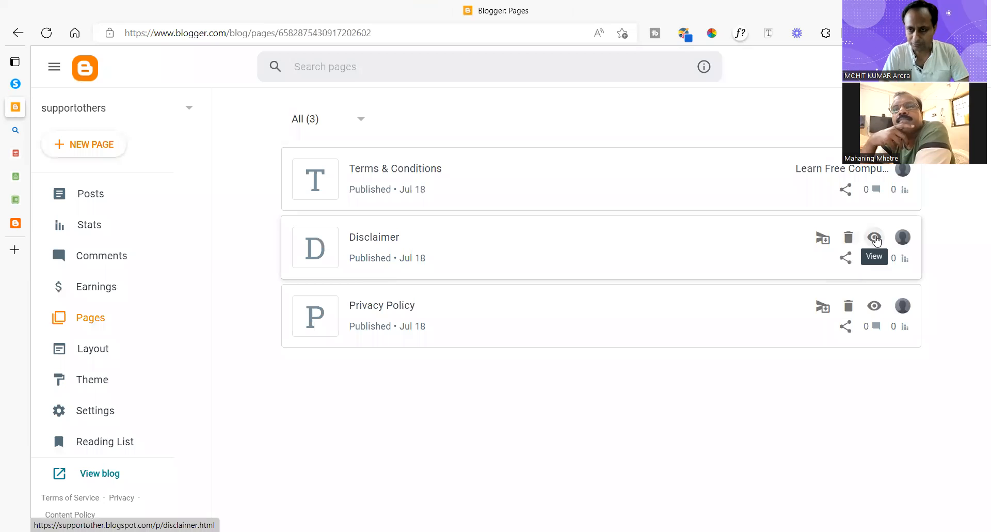
left_click(876, 240)
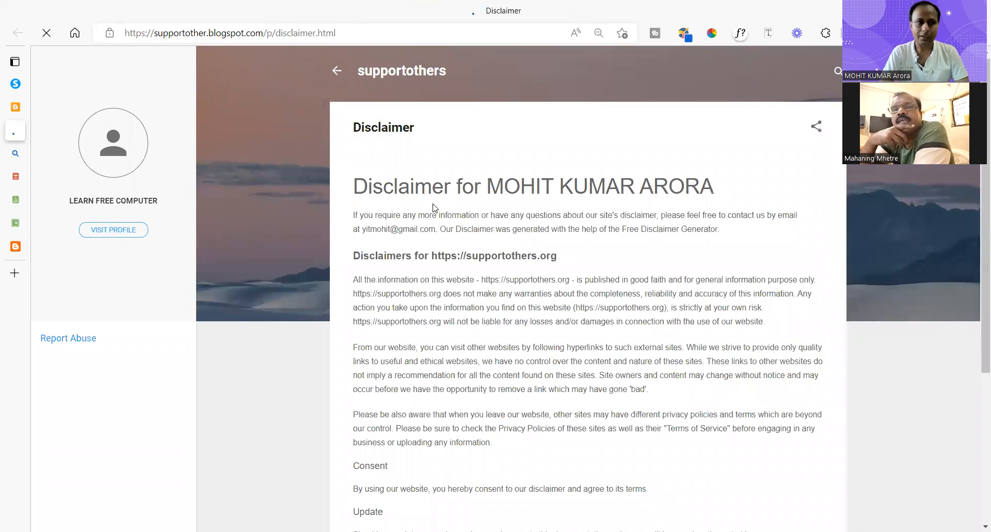
left_click(17, 111)
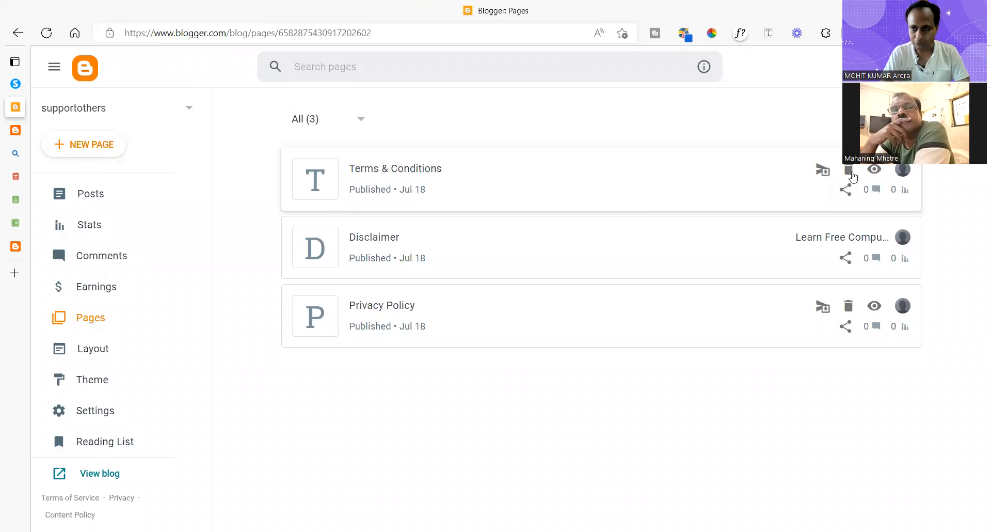
View the published Terms & Conditions page and read it through to the end
left_click(492, 264)
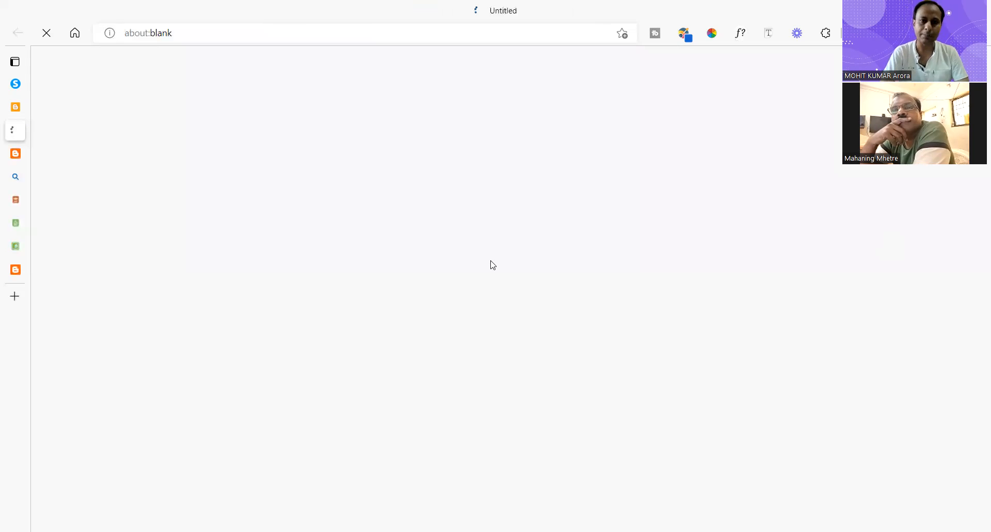
scroll(499, 262, "down", 10)
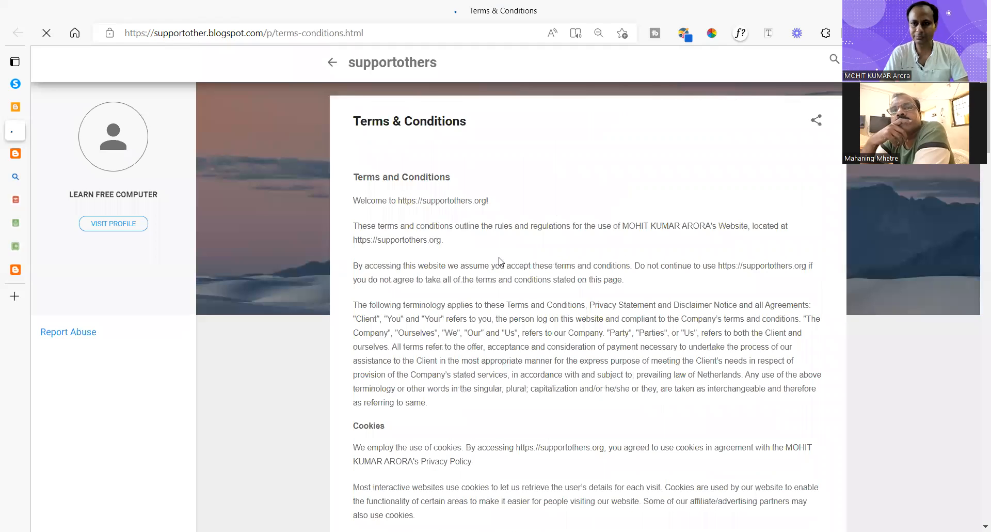
scroll(500, 262, "down", 10)
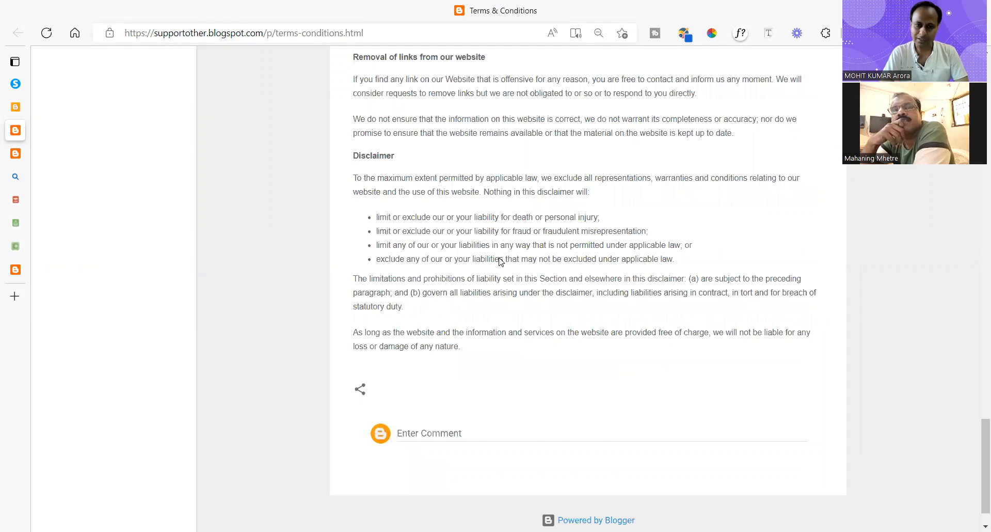
scroll(499, 261, "up", 10)
scroll(320, 88, "up", 10)
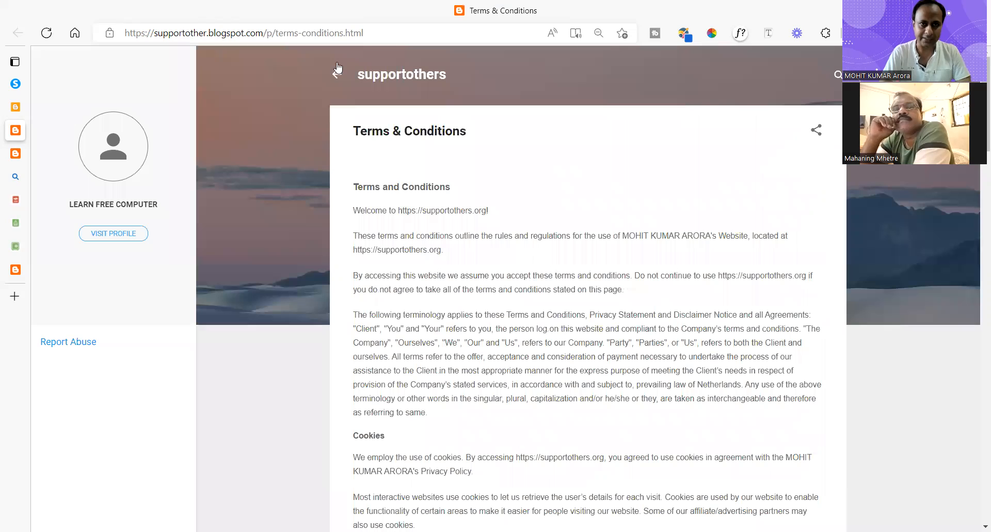
left_click(385, 34)
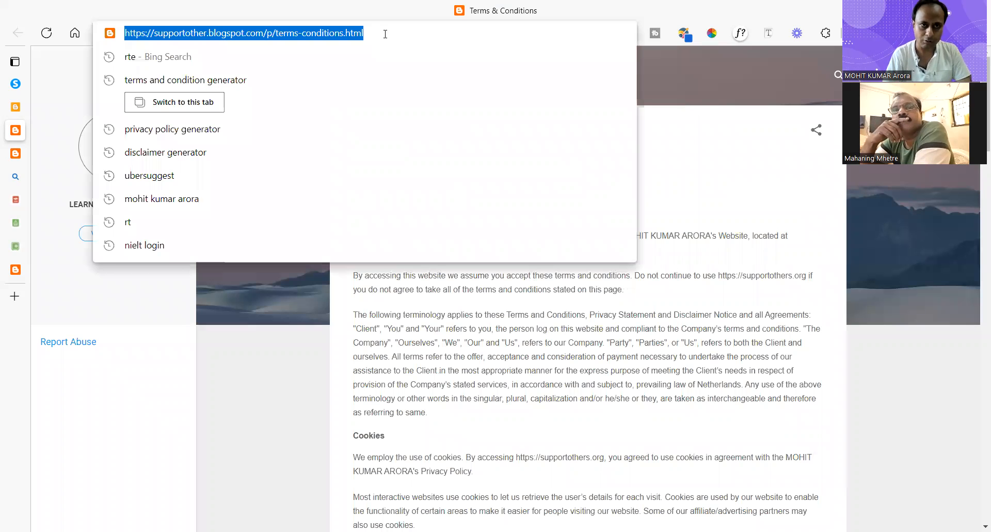
type("https://supportother.blogspot.com/p/privacy-policy.html")
key("Return")
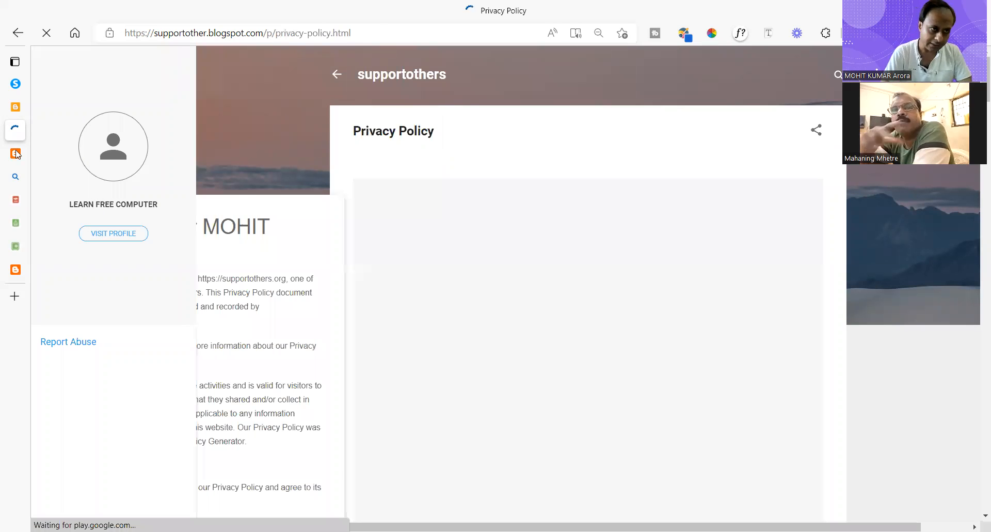
mouse_move(39, 155)
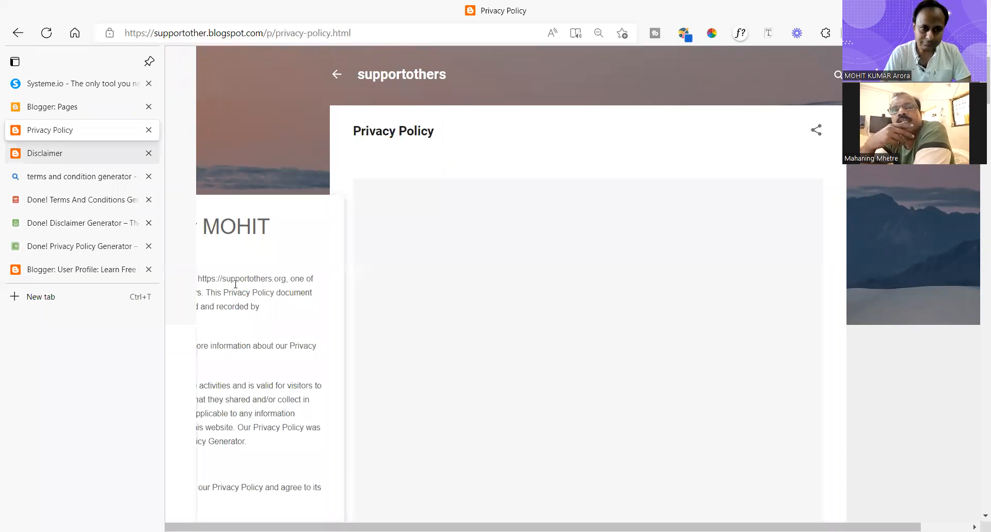
left_click_drag(234, 278, 301, 455)
left_click(485, 297)
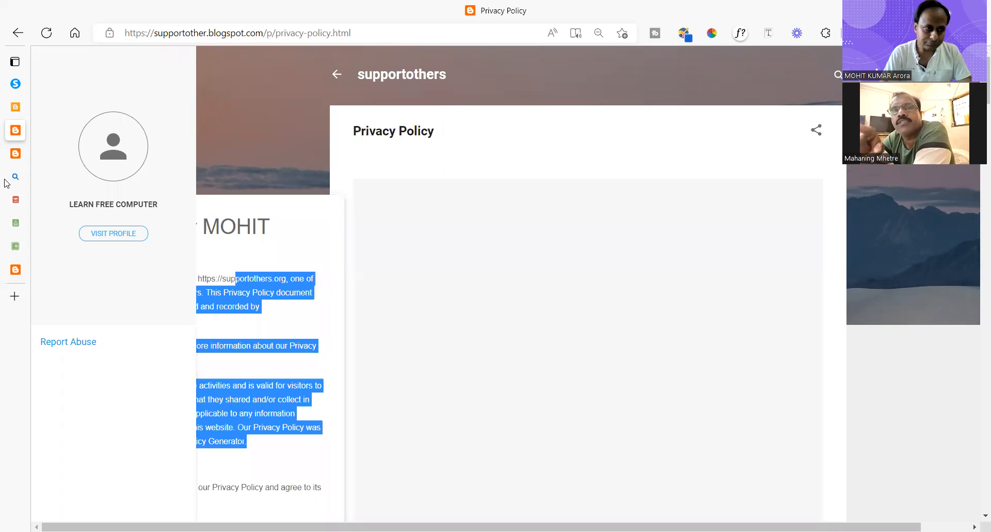
Check the Disclaimer Generator result and view the published Privacy Policy page from the Blogger pages list
mouse_move(35, 112)
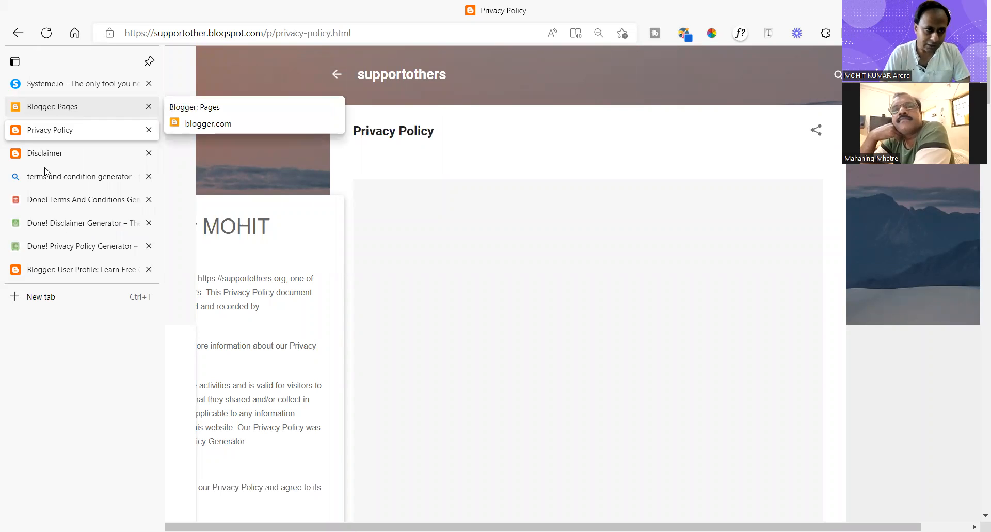
key("ctrl+7")
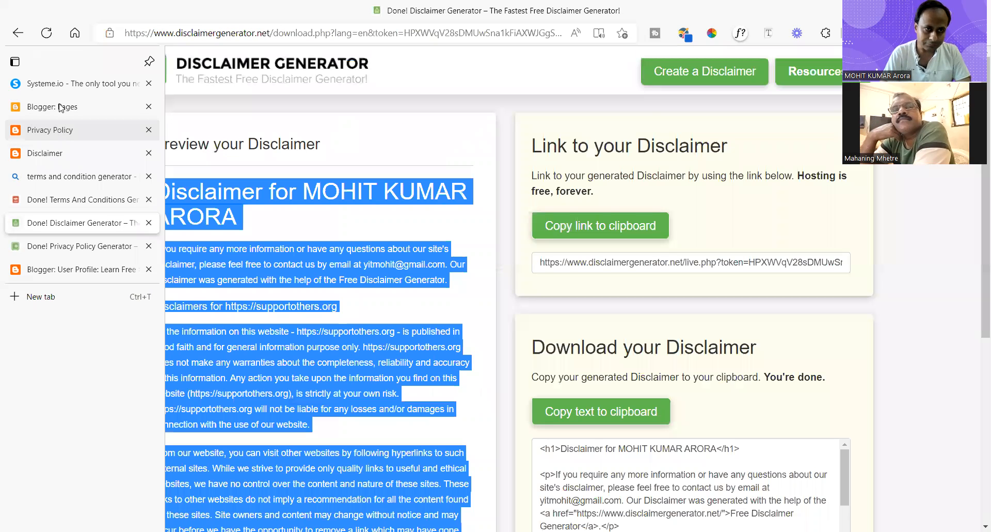
left_click(61, 107)
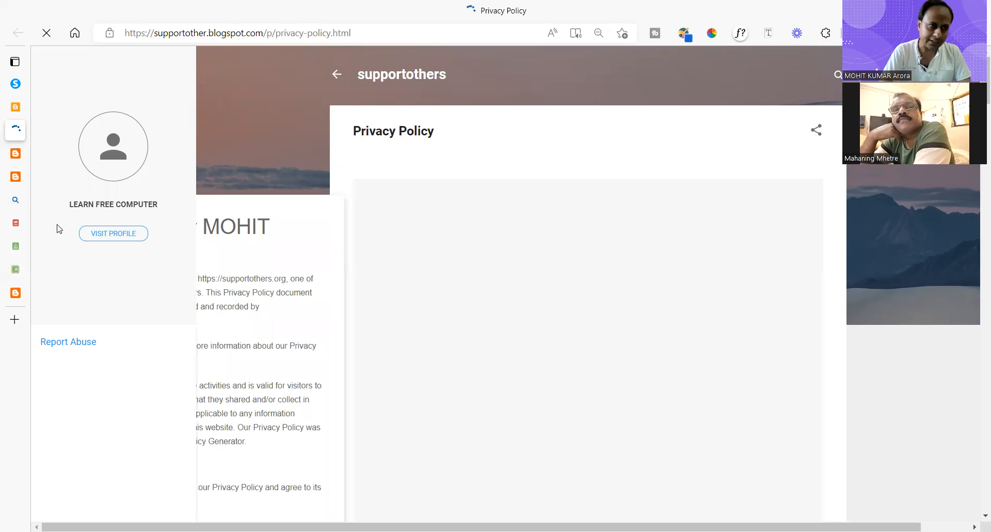
mouse_move(17, 134)
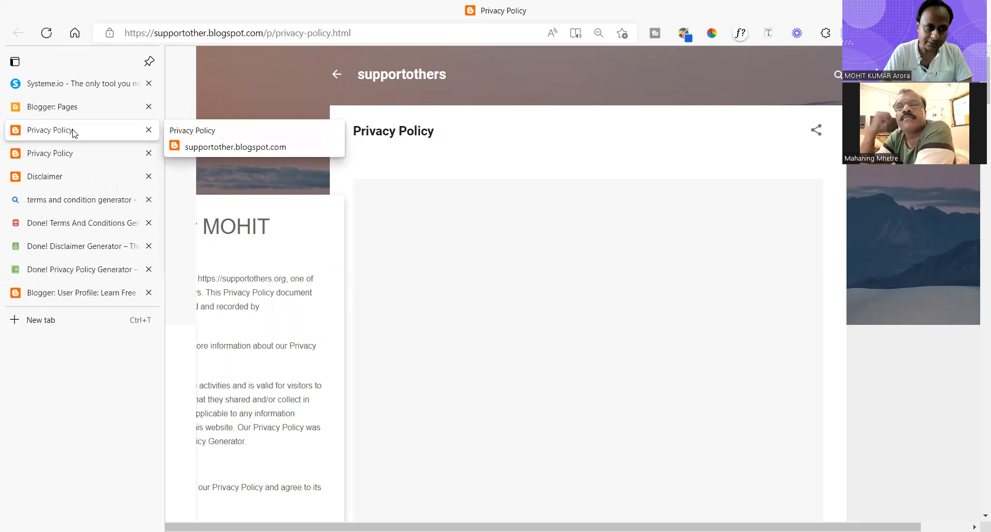
Delete the published Privacy Policy page from the Blogger pages list
key("ctrl+shift+Tab")
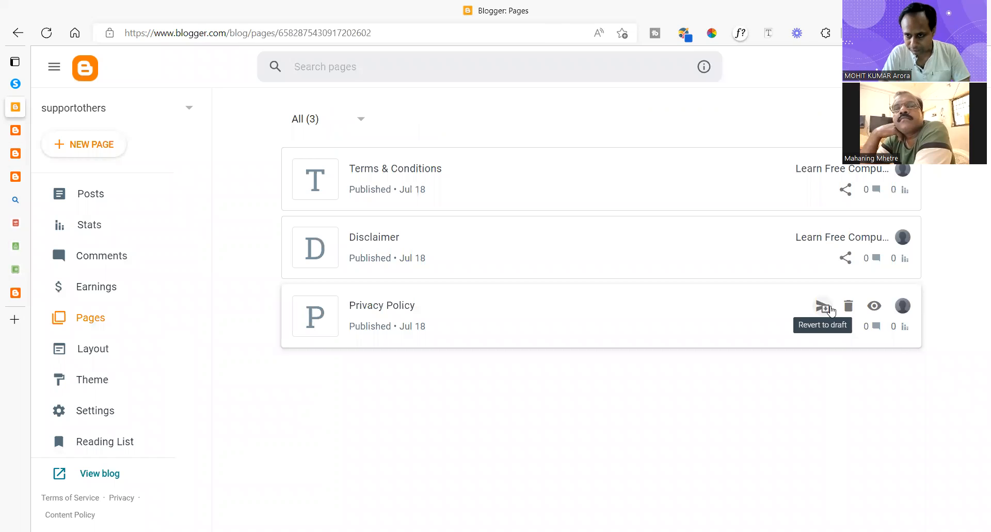
left_click(848, 310)
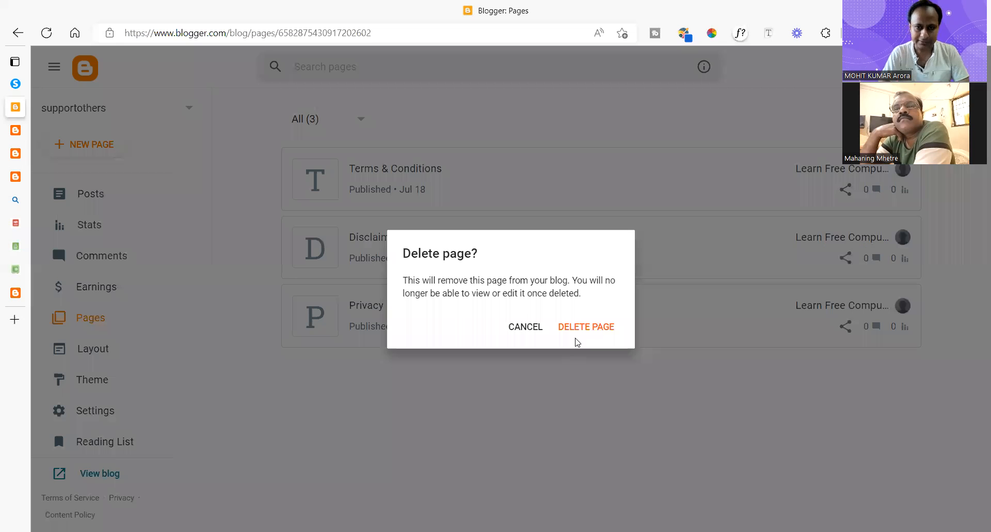
left_click(581, 327)
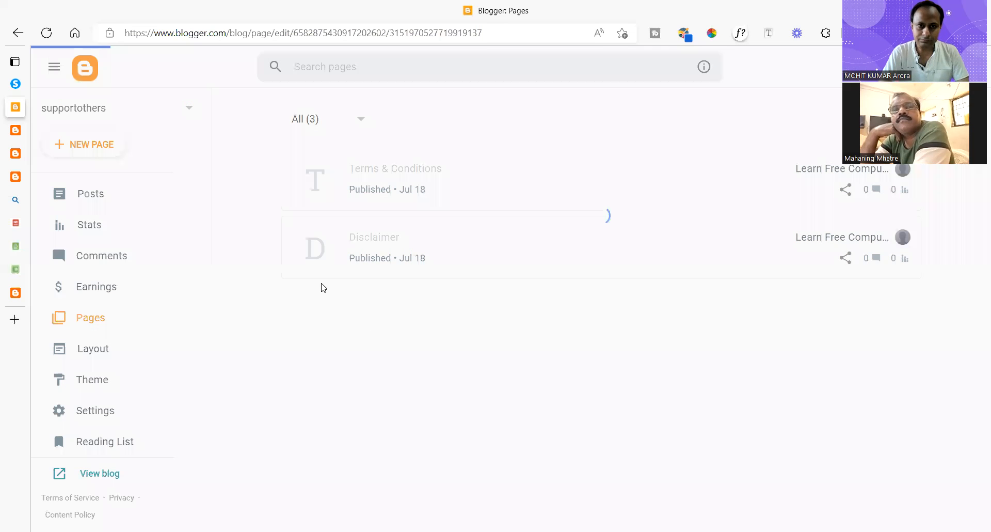
Title the new blank Blogger page "Privacy Policy"
left_click(124, 120)
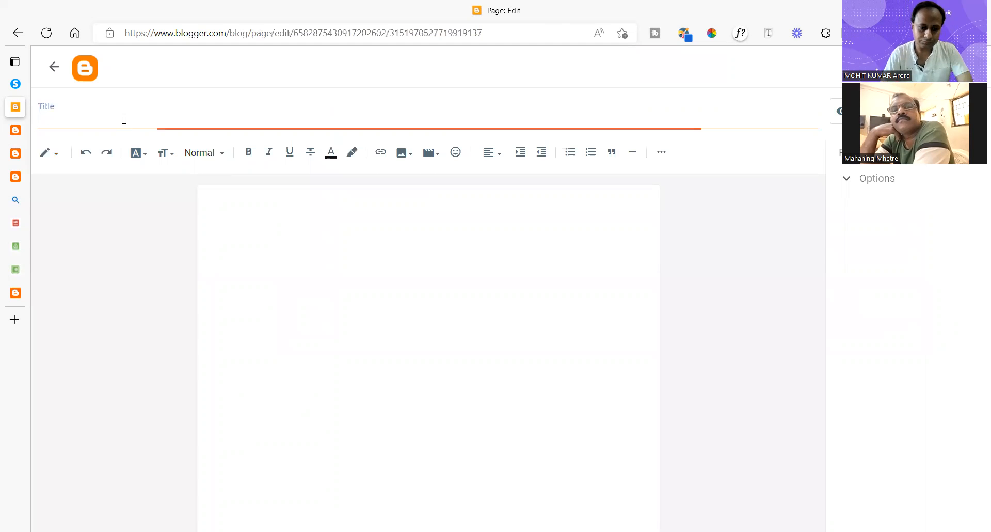
type("Pri")
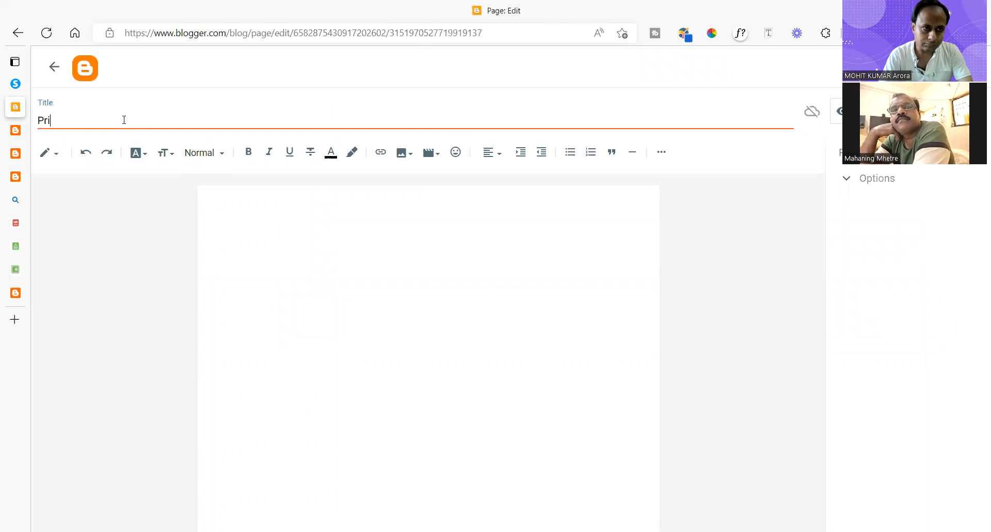
type("vaccy P")
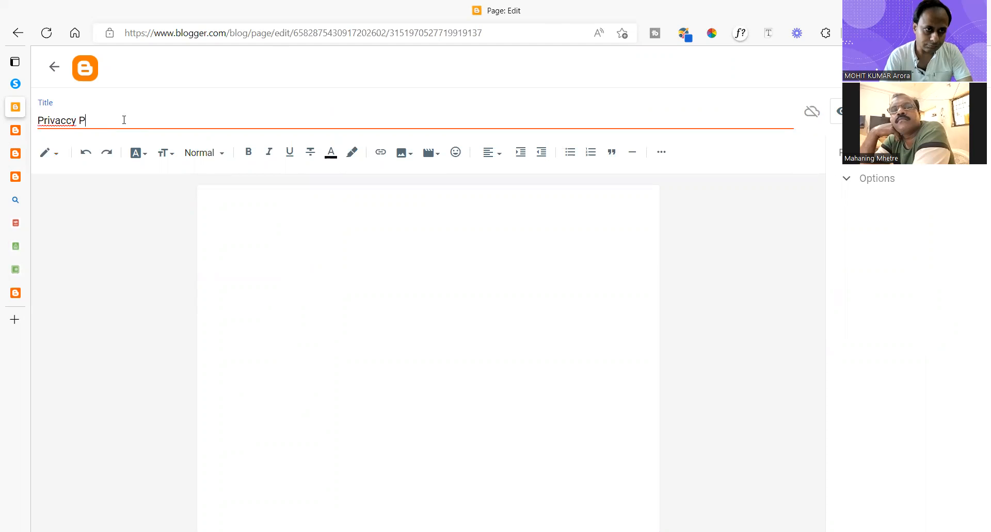
key("BackSpace")
key("BackSpace")
key("BackSpace")
key("BackSpace")
type("y Policy")
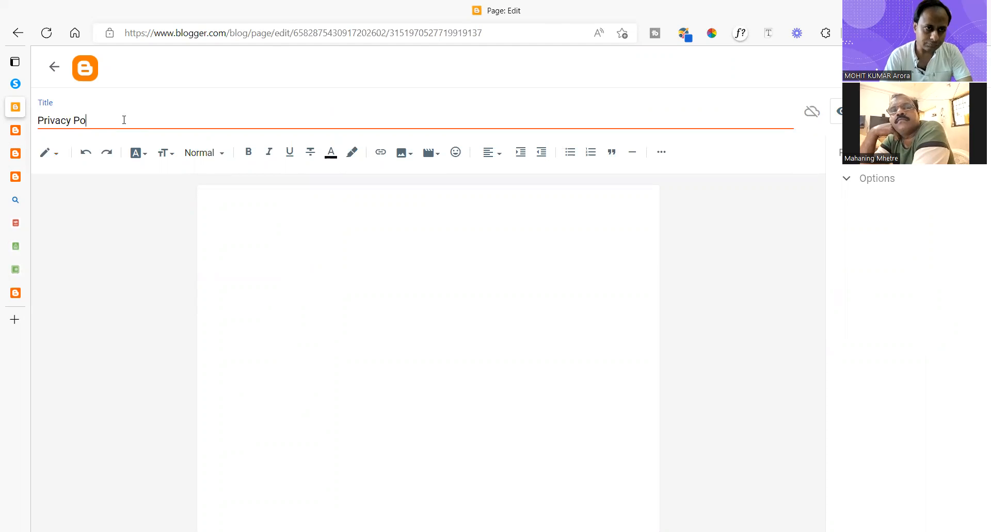
Copy the generated privacy policy preview from Privacy Policy Generator and paste it over the link in the Blogger page body
left_click(300, 205)
type("https://supportother.blogspot.com/p/privacy-policy.html")
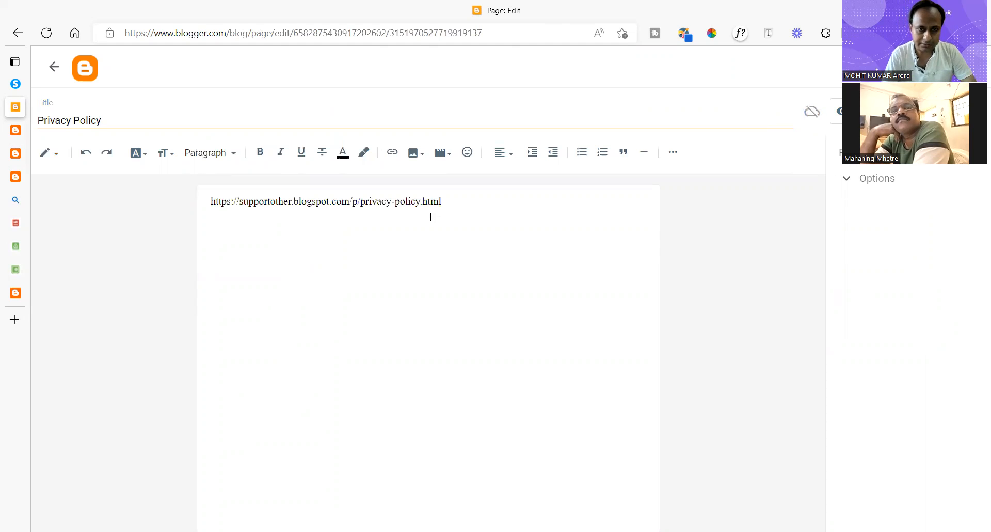
mouse_move(16, 248)
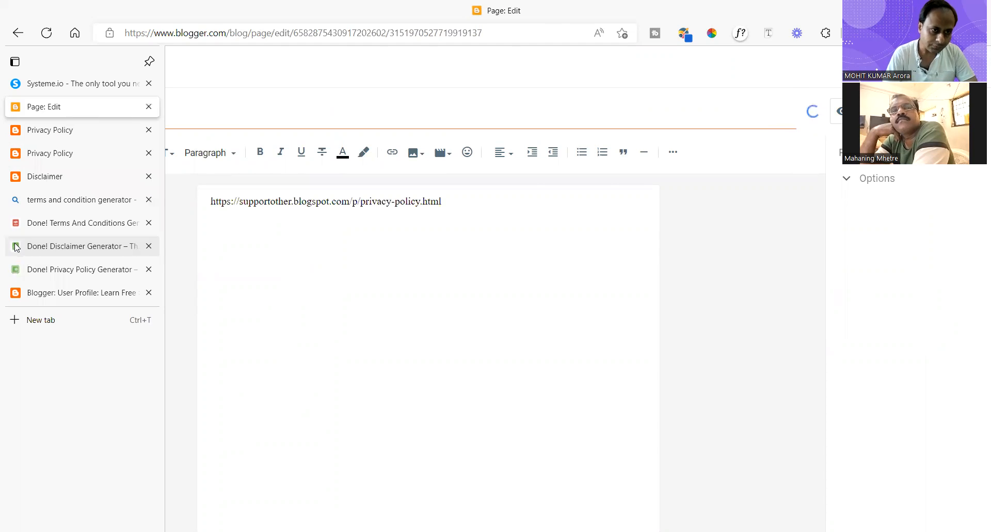
left_click(77, 247)
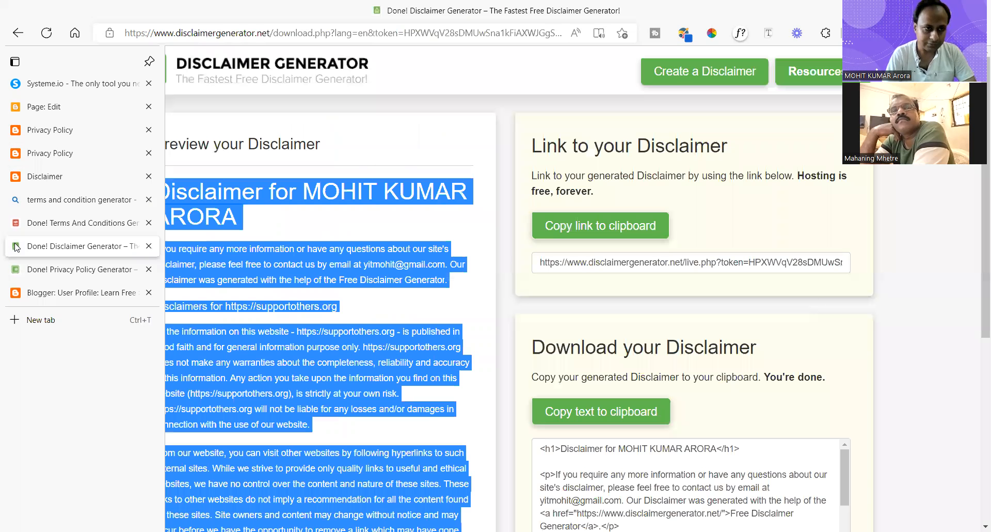
left_click(17, 270)
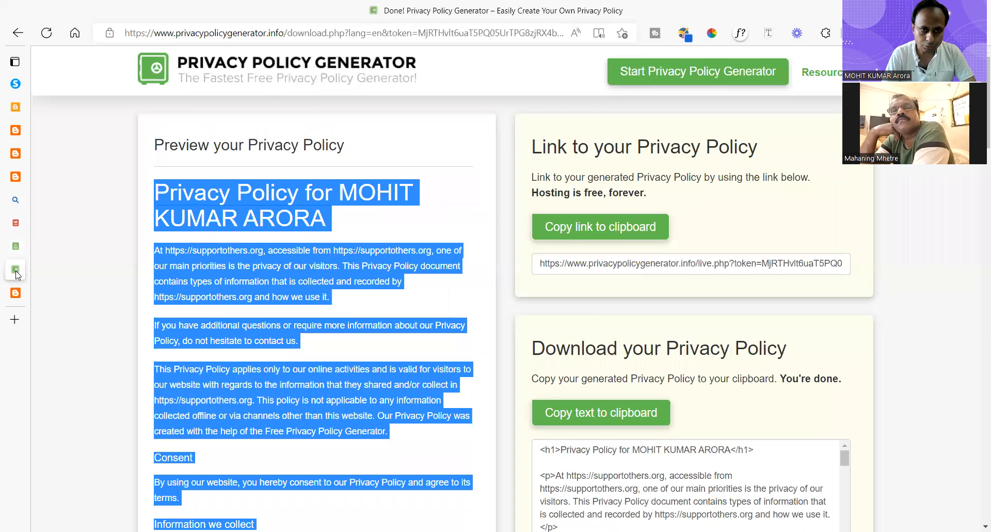
right_click(227, 197)
scroll(343, 282, "down", 10)
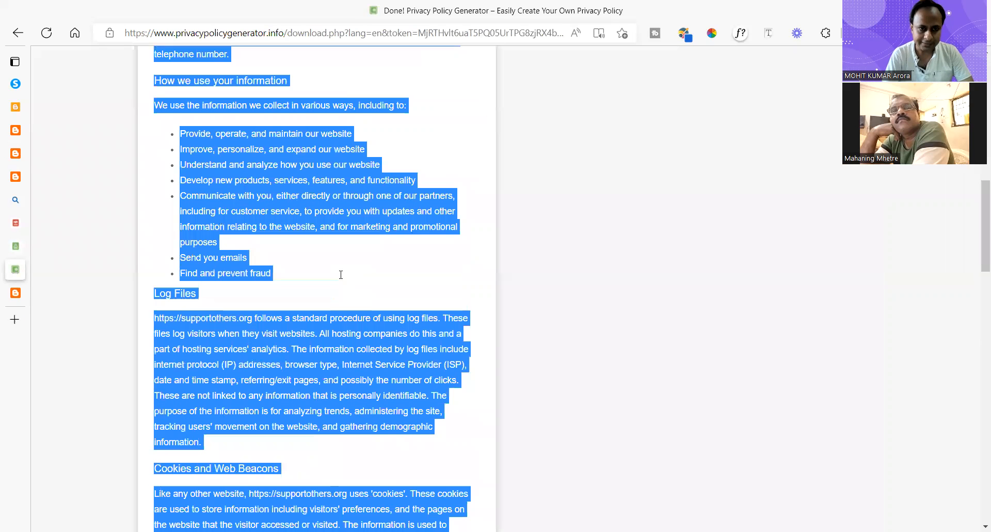
scroll(341, 278, "down", 10)
mouse_move(28, 164)
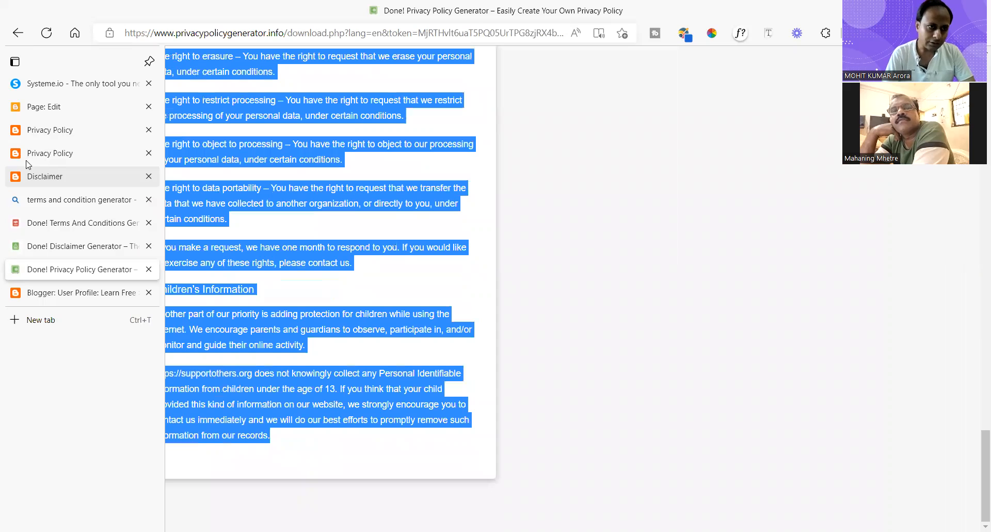
left_click(58, 109)
left_click_drag(475, 210, 164, 203)
key("ctrl+v")
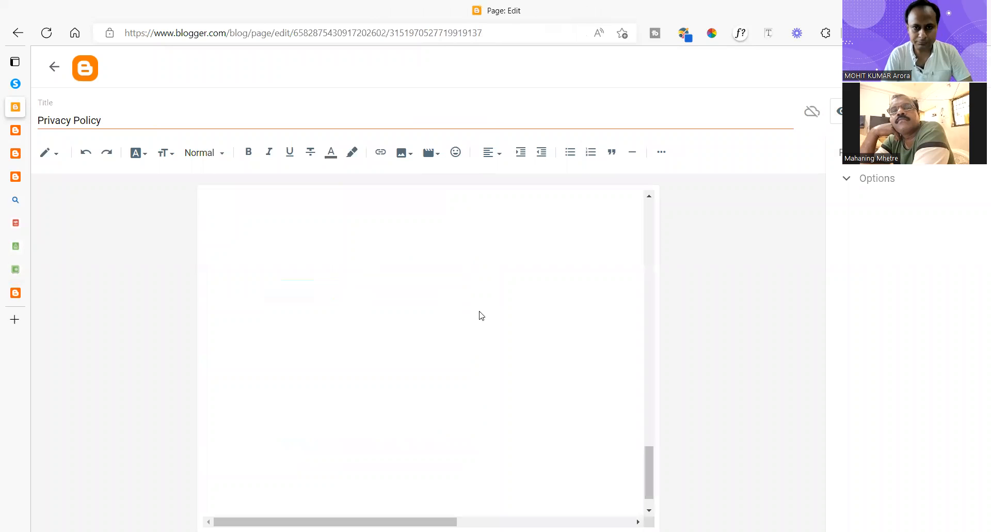
Check and delete the pasted body content, paste the preview again and undo that paste
scroll(493, 297, "up", 3)
scroll(499, 288, "up", 15)
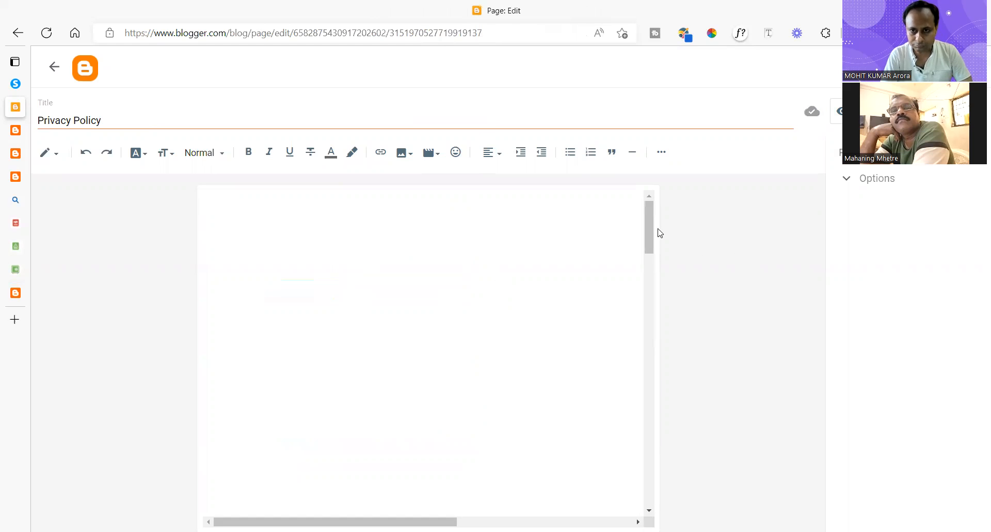
scroll(661, 387, "down", 15)
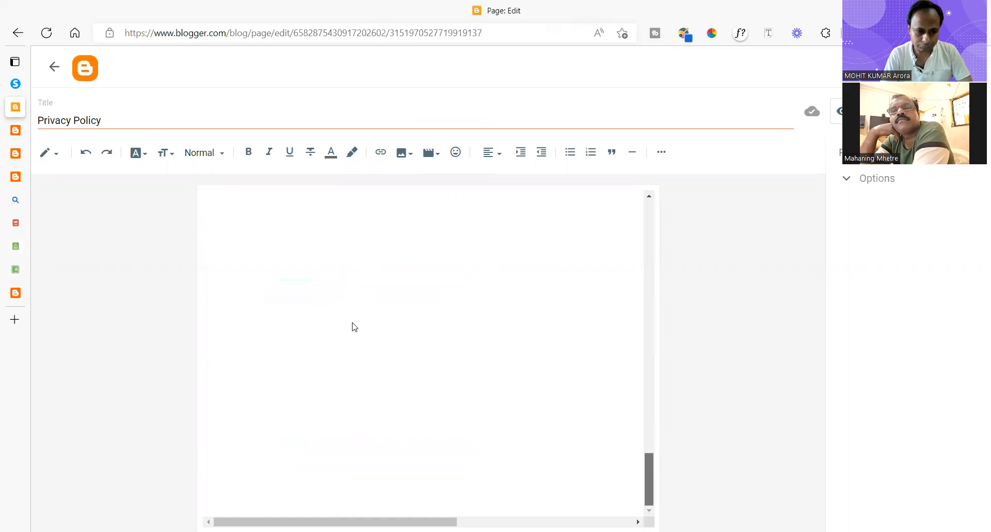
key("Delete")
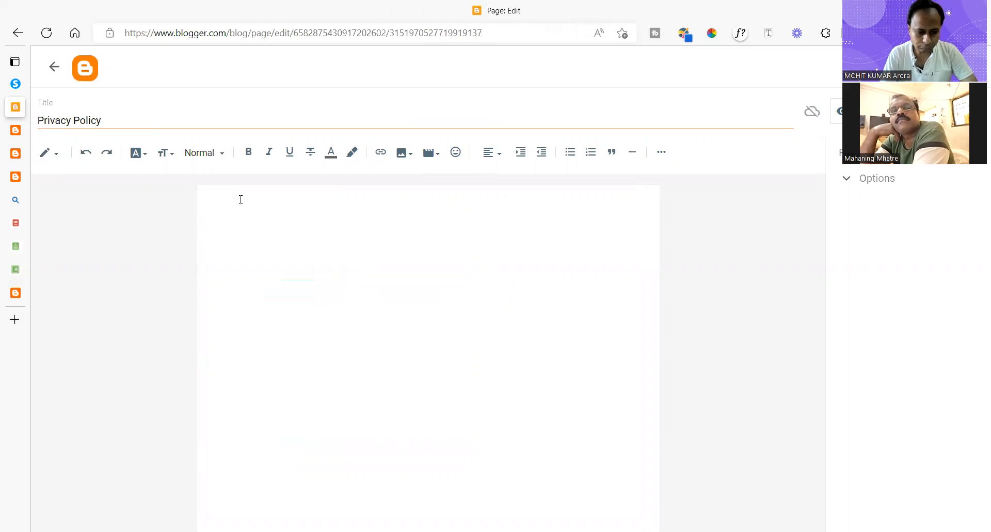
key("ctrl+v")
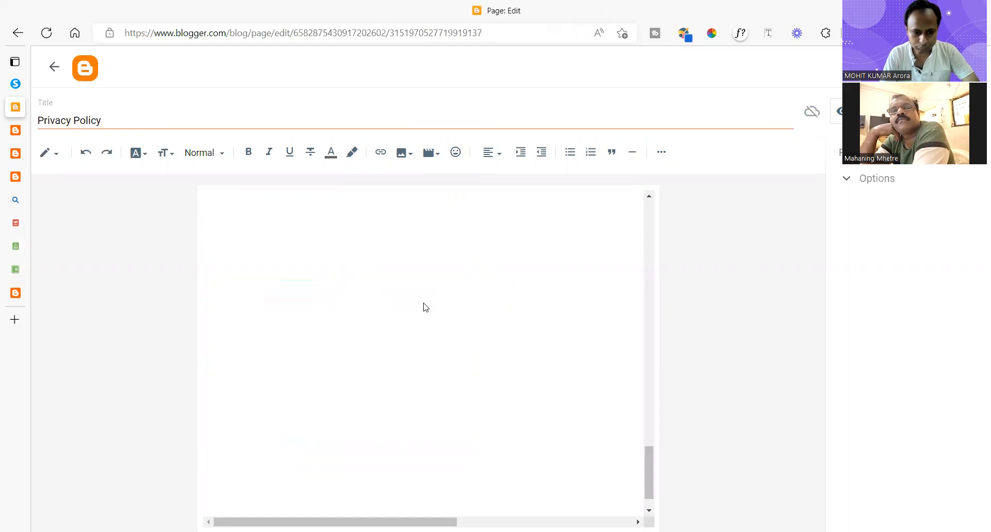
key("ctrl+z")
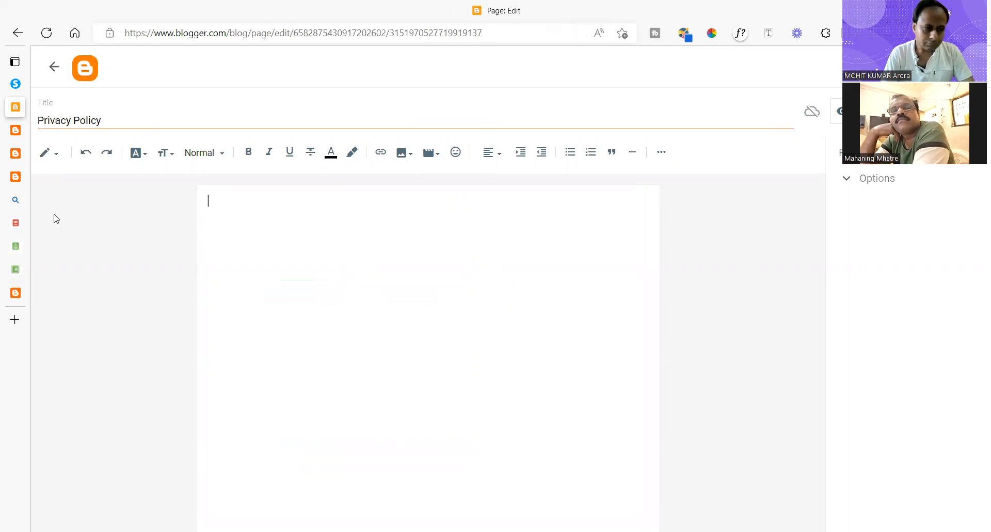
Copy the generated privacy policy's full HTML text to the clipboard from the Privacy Policy Generator result page
left_click(16, 269)
left_click(325, 192)
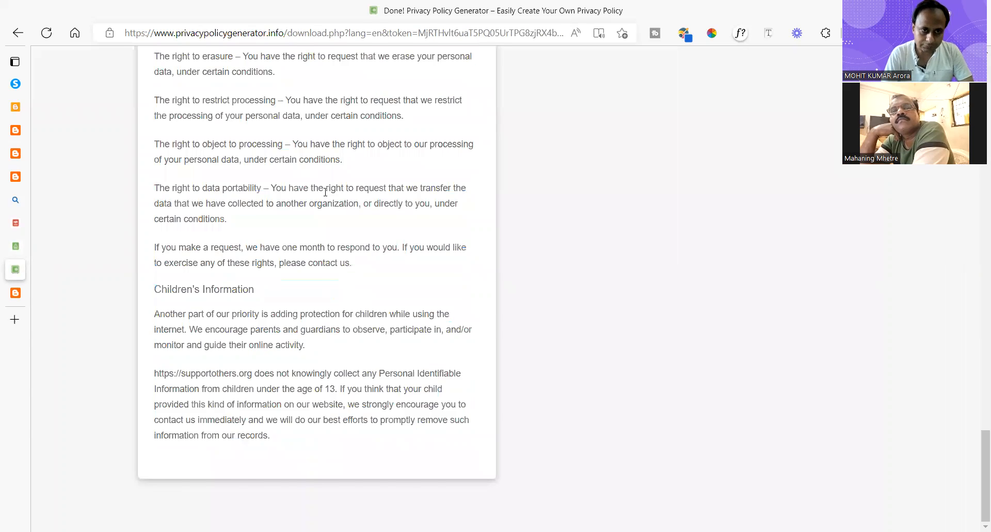
scroll(326, 191, "up", 10)
scroll(325, 194, "up", 10)
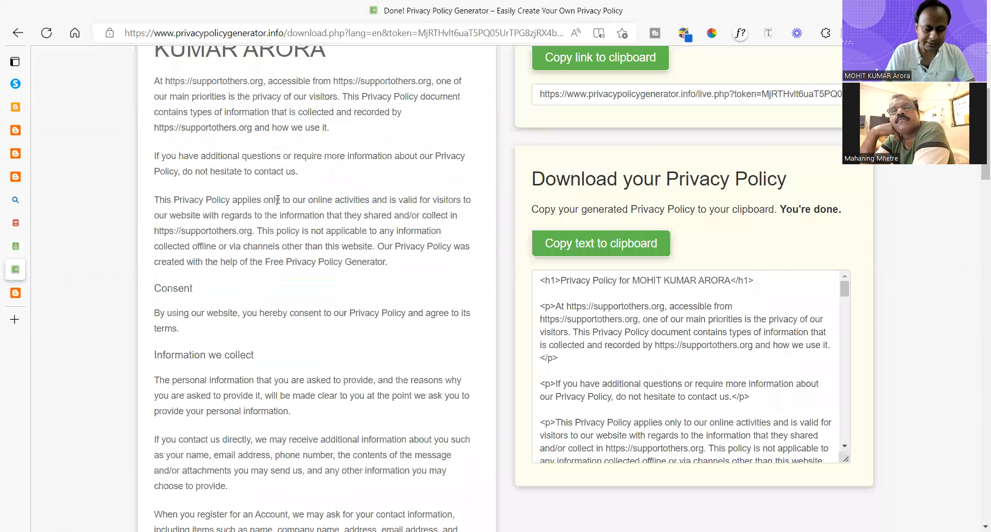
scroll(277, 199, "up", 3)
scroll(620, 242, "down", 4)
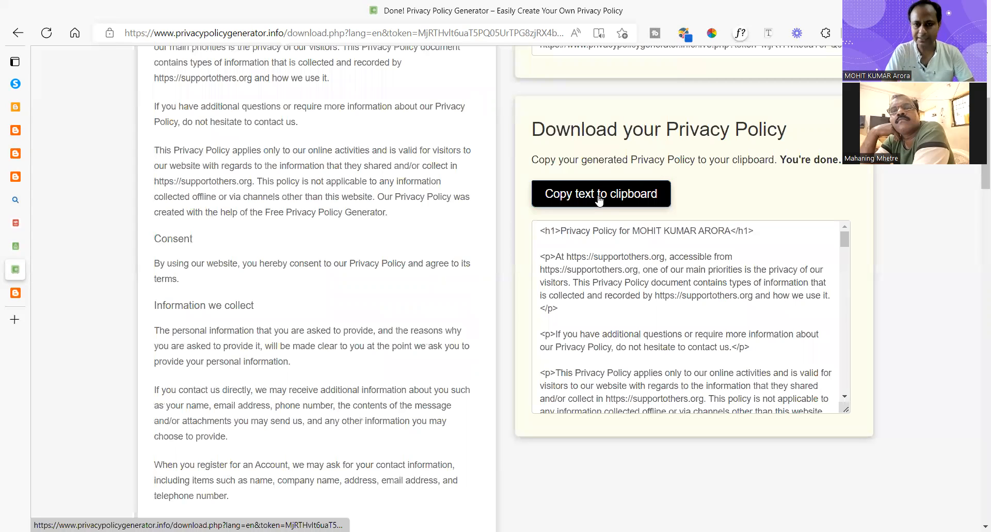
left_click(599, 198)
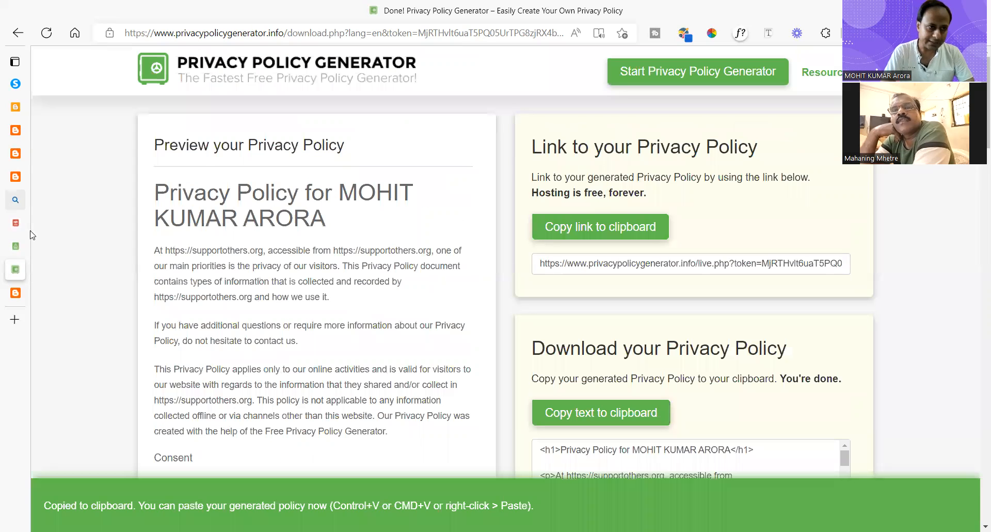
Paste the copied policy code into the Blogger Privacy Policy page body in Compose view and check its beginning
left_click(15, 107)
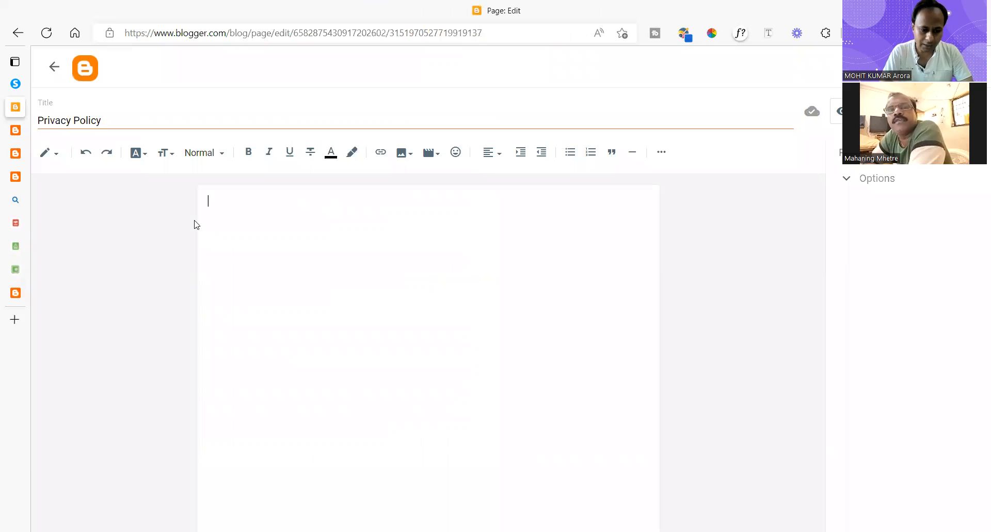
key("ctrl+v")
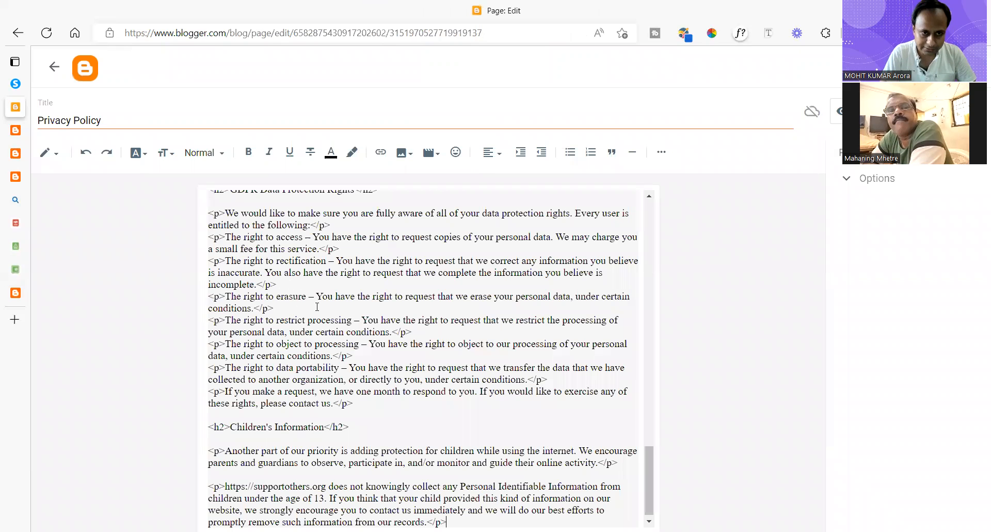
scroll(317, 307, "up", 2)
scroll(317, 306, "up", 15)
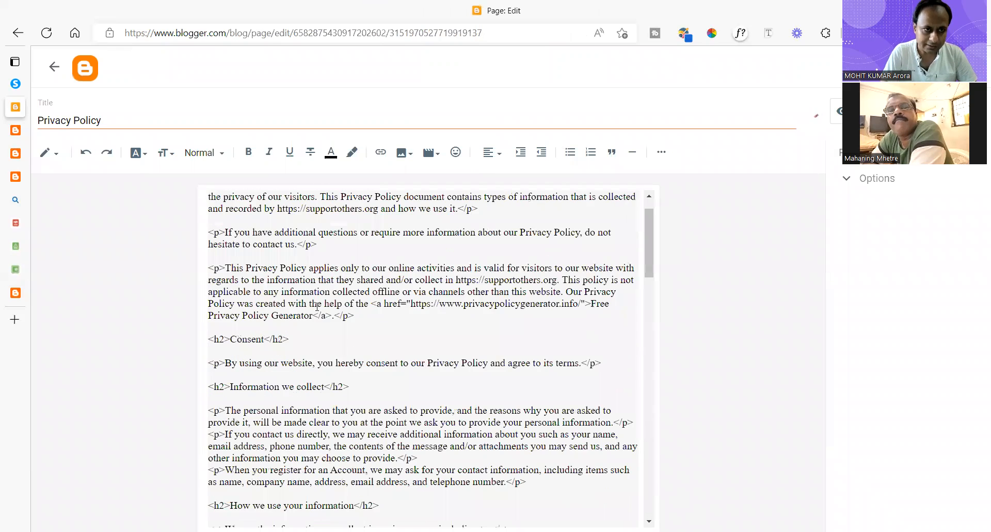
scroll(317, 307, "up", 1)
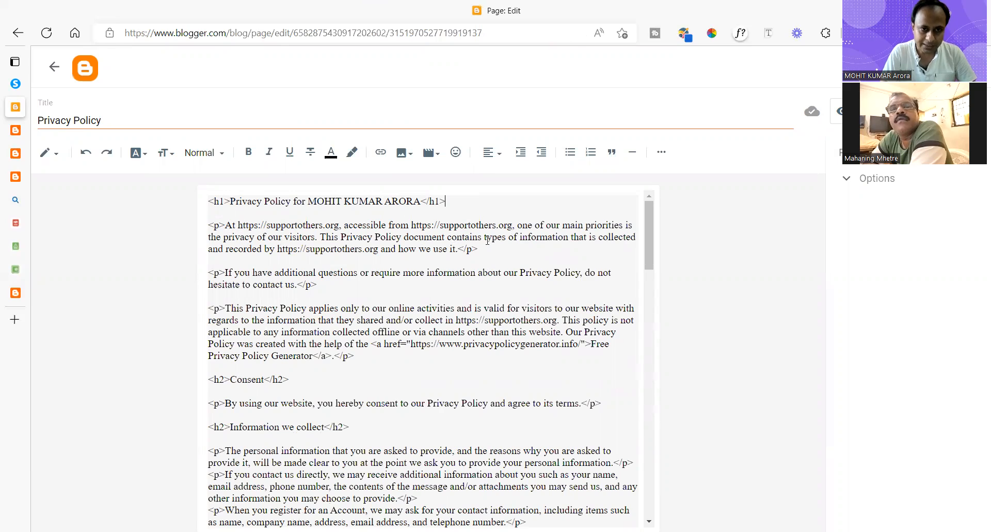
Expand the page options, preview the Privacy Policy page to examine how the pasted code renders, and close the preview
left_click(848, 180)
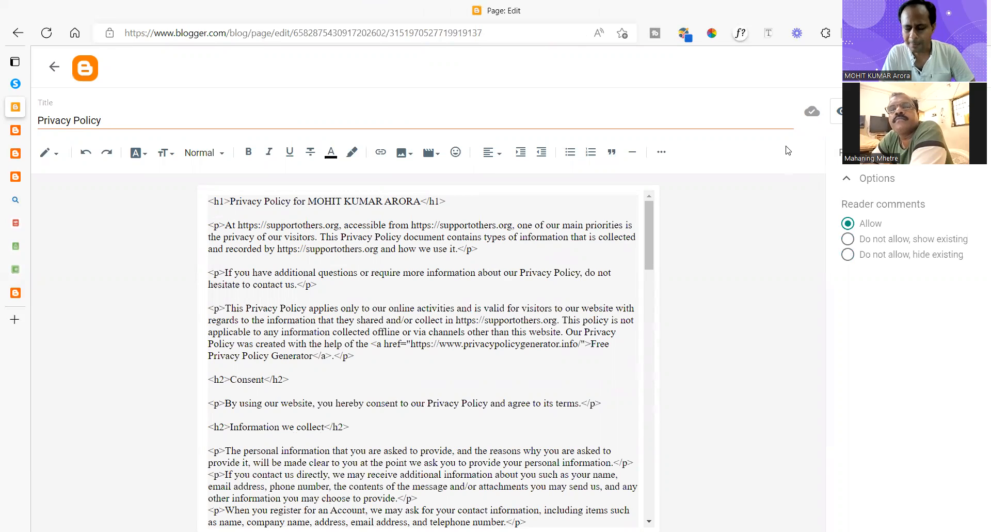
left_click(855, 111)
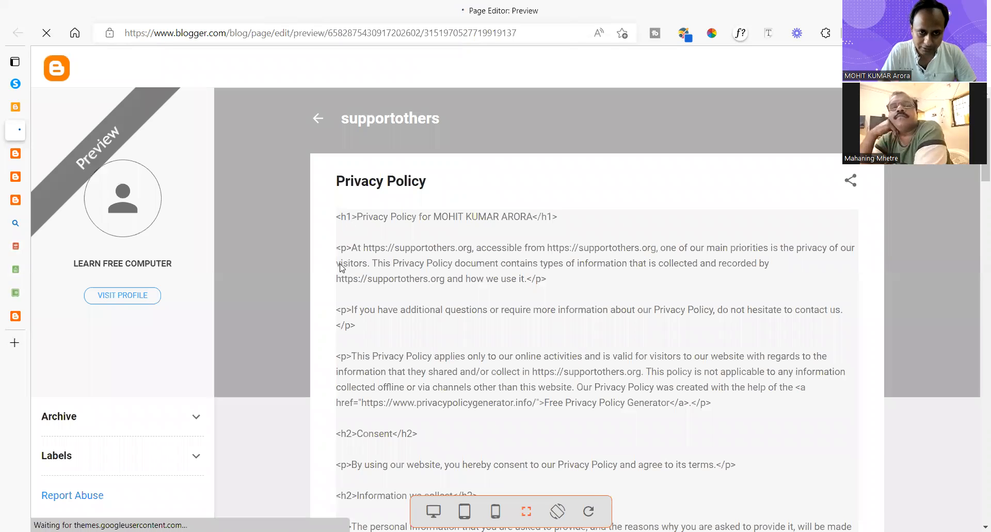
scroll(407, 271, "down", 8)
scroll(408, 270, "up", 8)
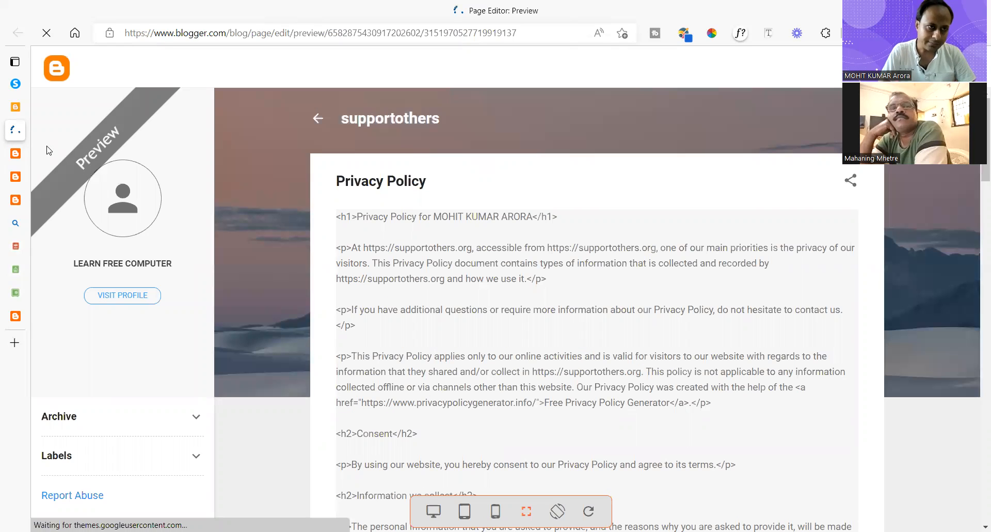
left_click(18, 108)
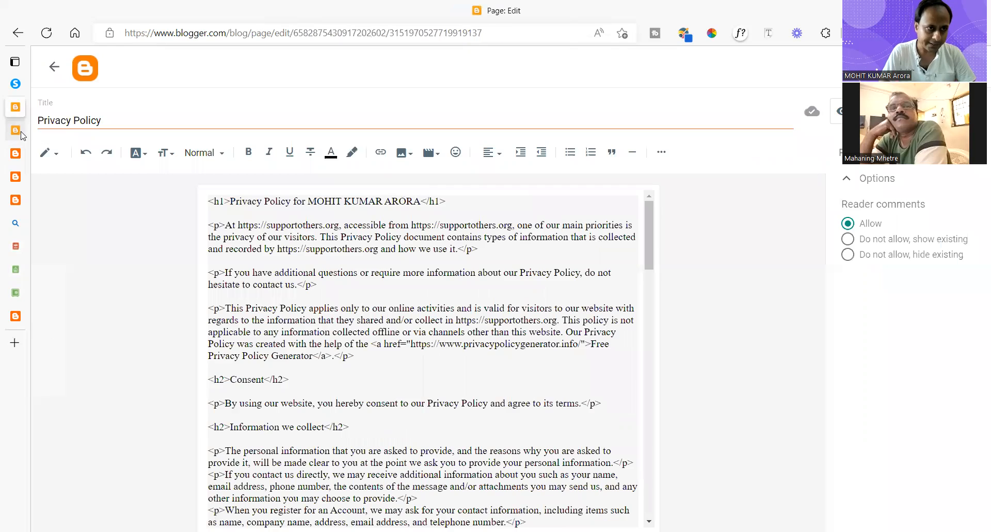
left_click(20, 132)
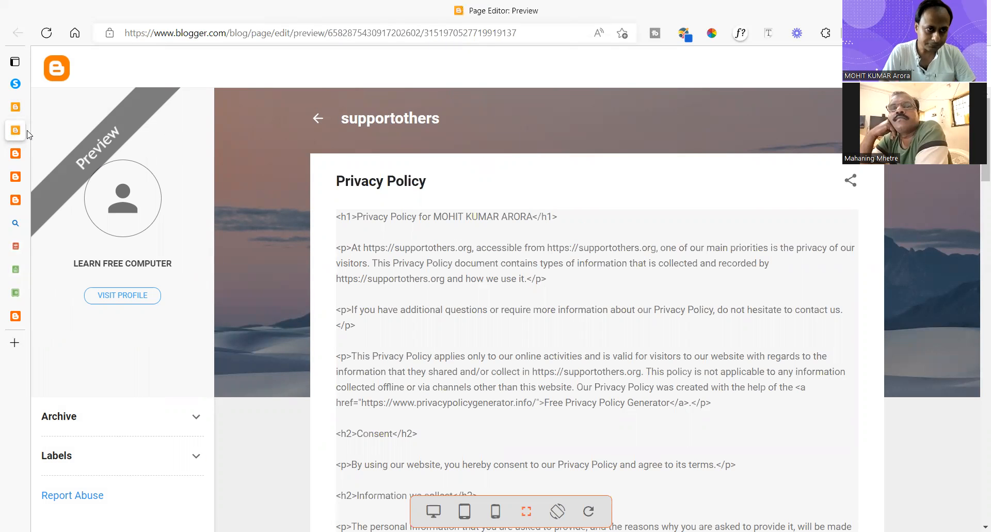
mouse_move(151, 131)
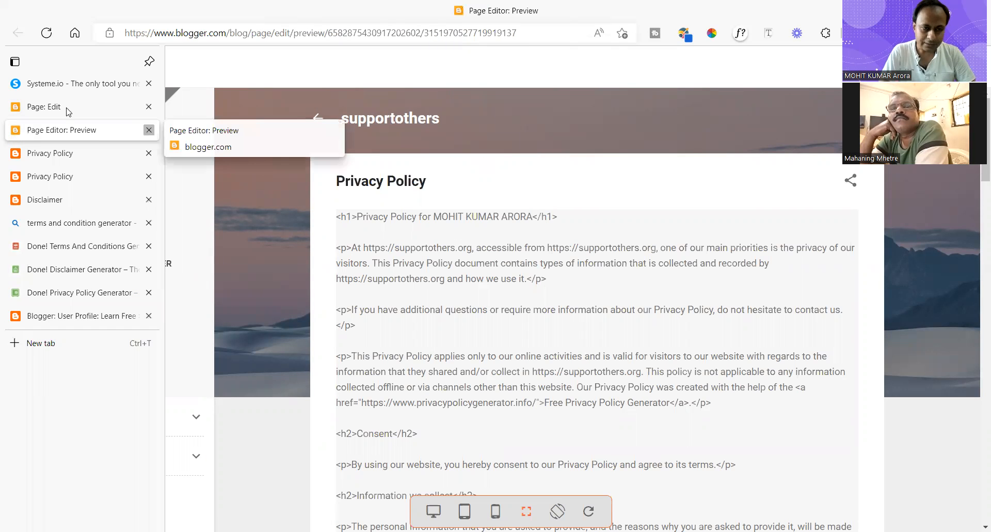
key("ctrl+w")
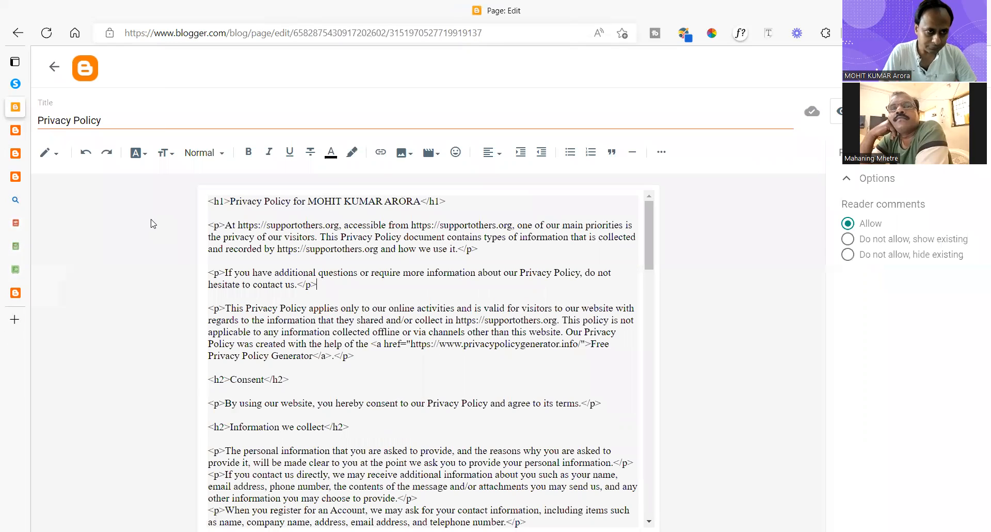
Delete the entire body text of the Privacy Policy page in Compose view
left_click(55, 156)
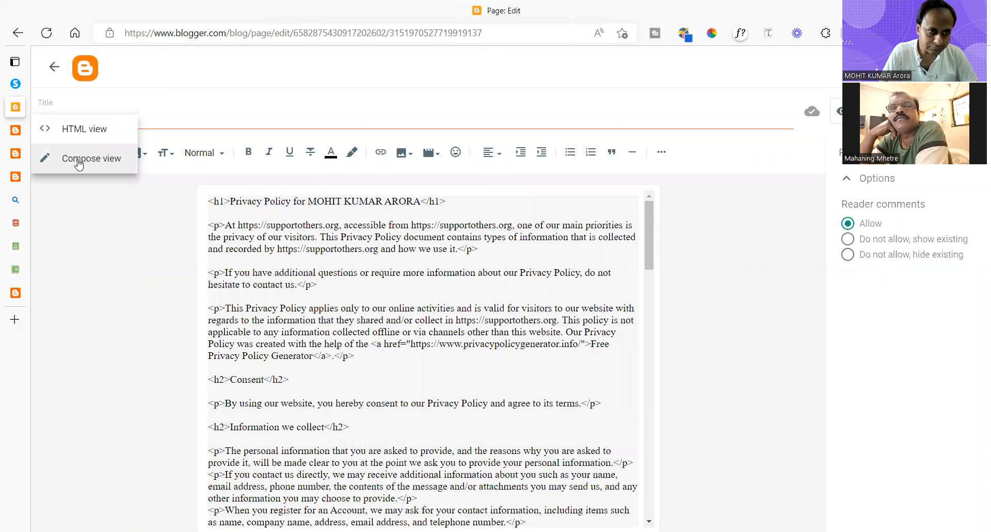
left_click(80, 160)
left_click(368, 261)
key("ctrl+a")
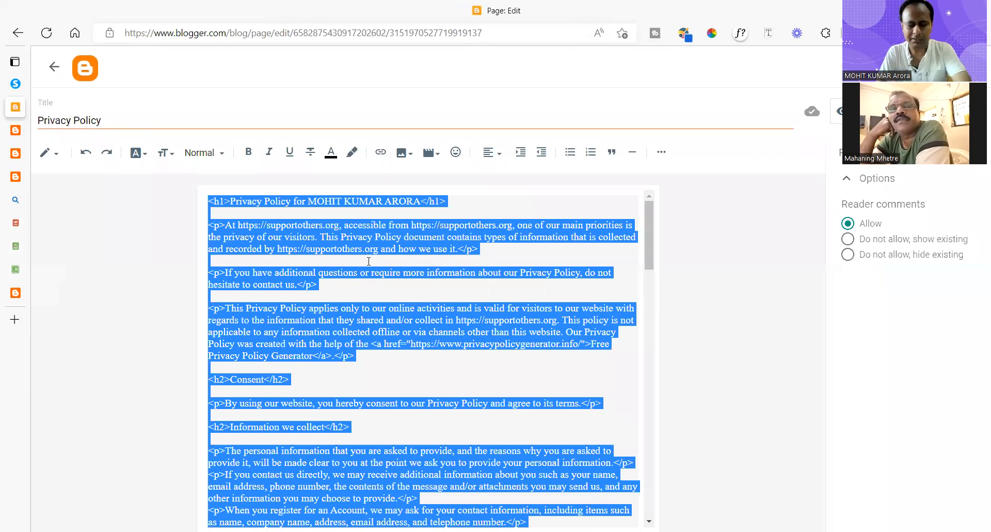
key("Delete")
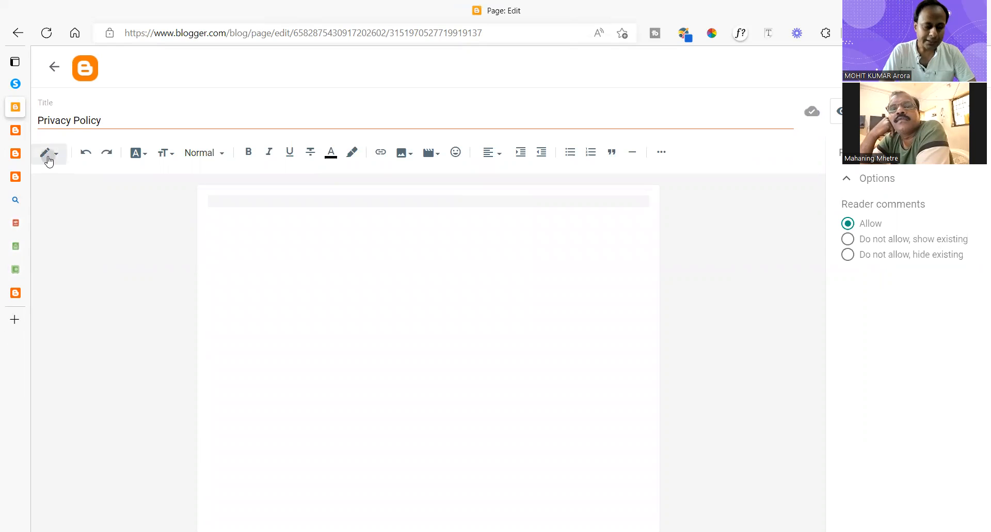
Switch the page editor to HTML view and replace all remaining code with the copied privacy policy HTML
left_click(49, 162)
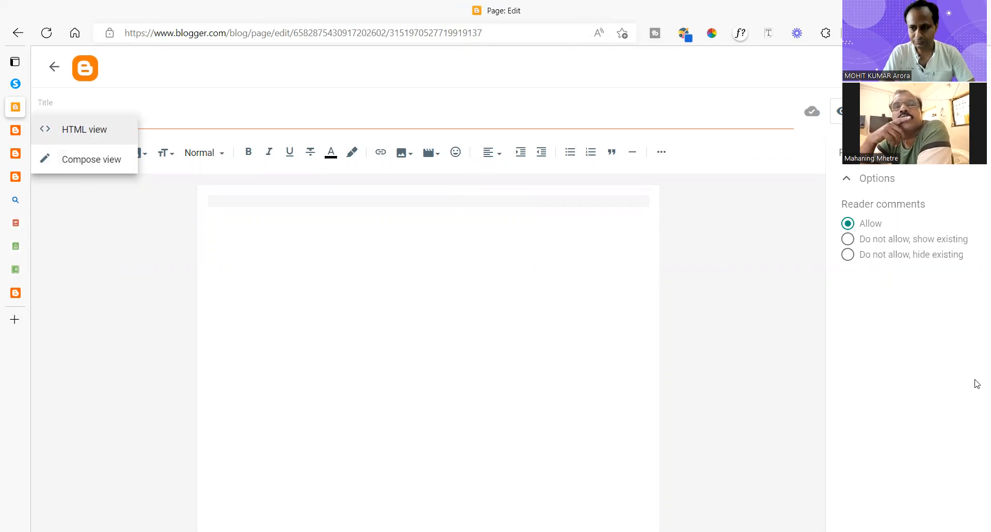
left_click(80, 131)
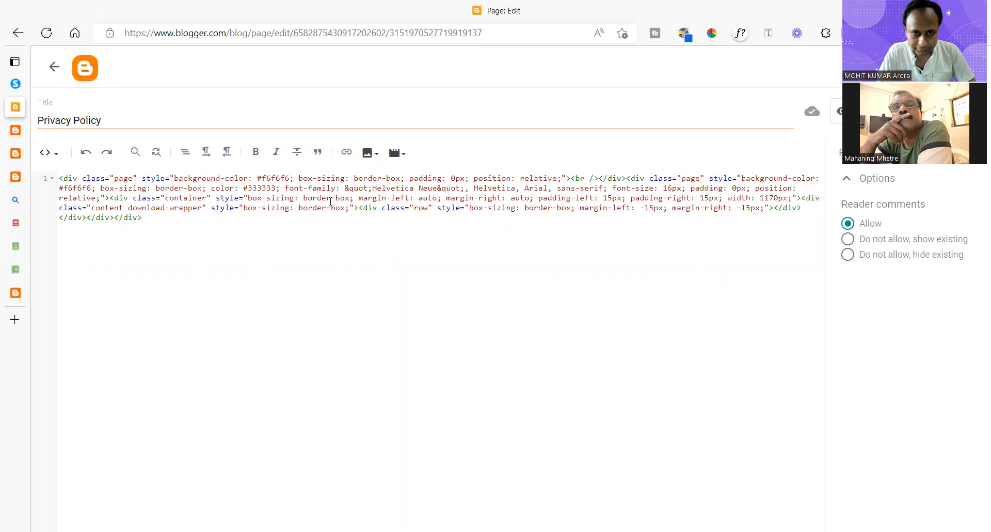
key("ctrl+a")
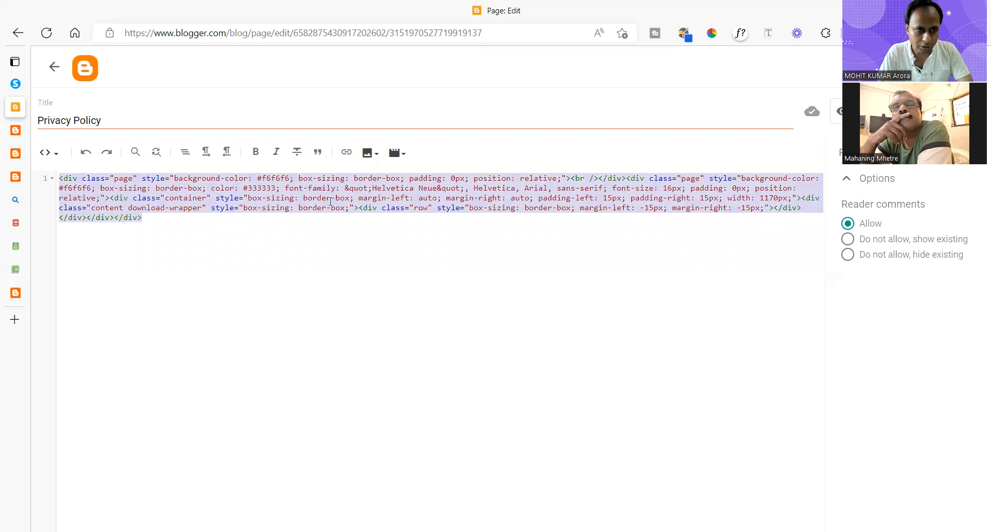
key("ctrl+v")
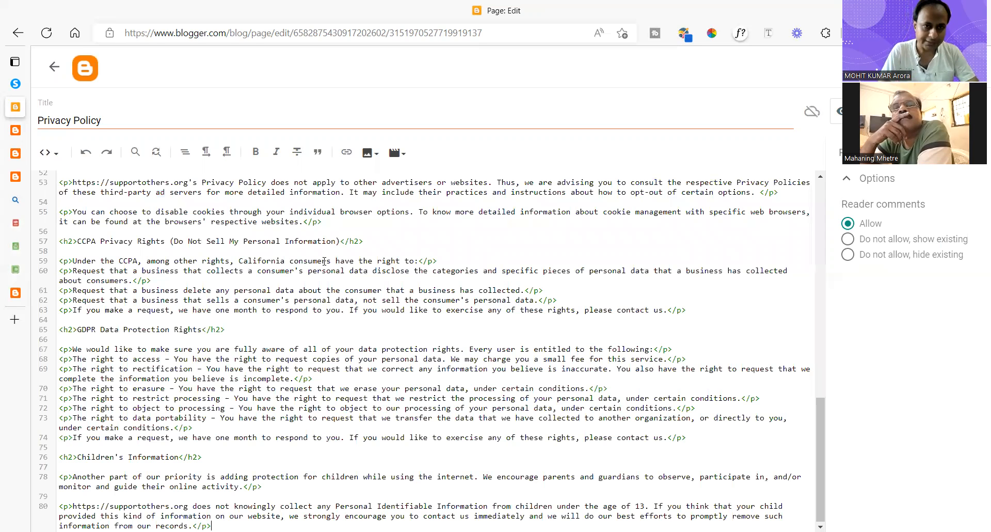
Preview the reformatted Privacy Policy page and publish it to the blog
left_click(845, 111)
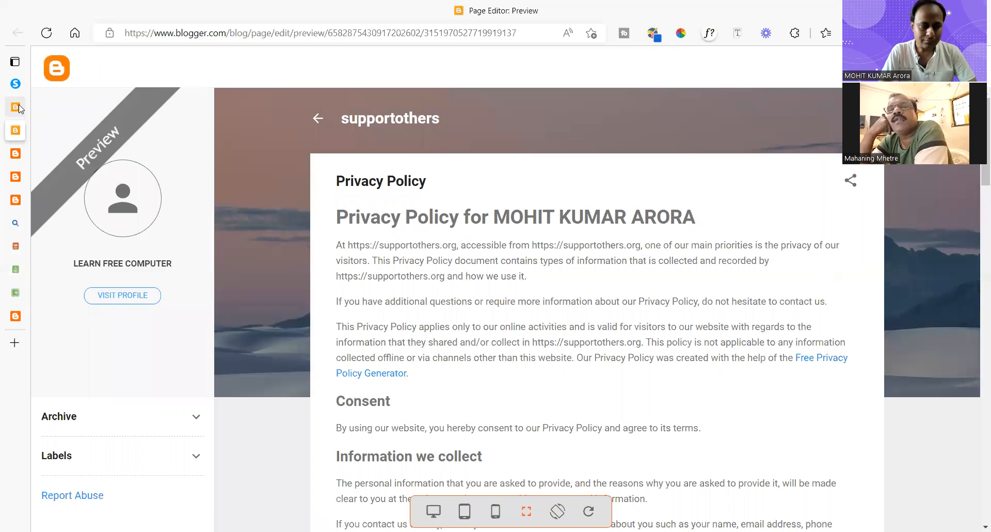
left_click(72, 107)
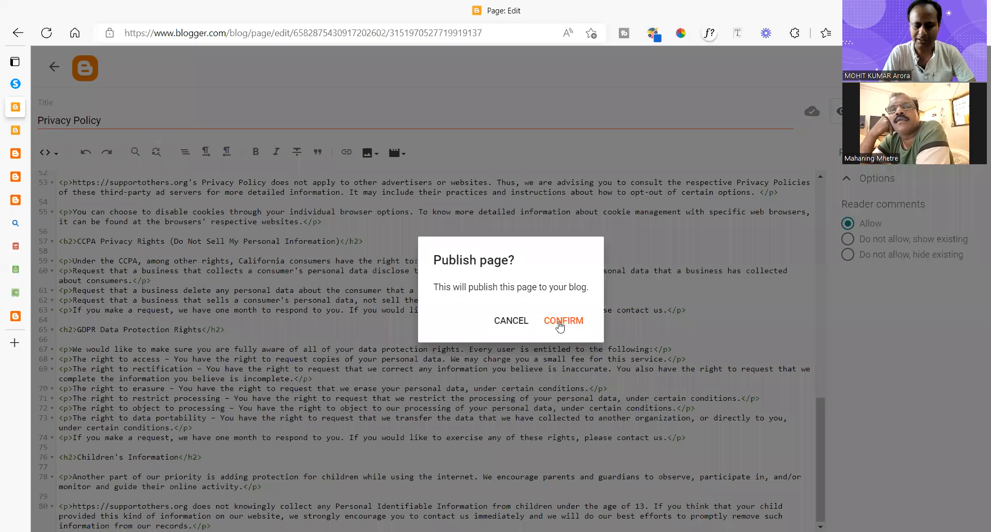
left_click(560, 323)
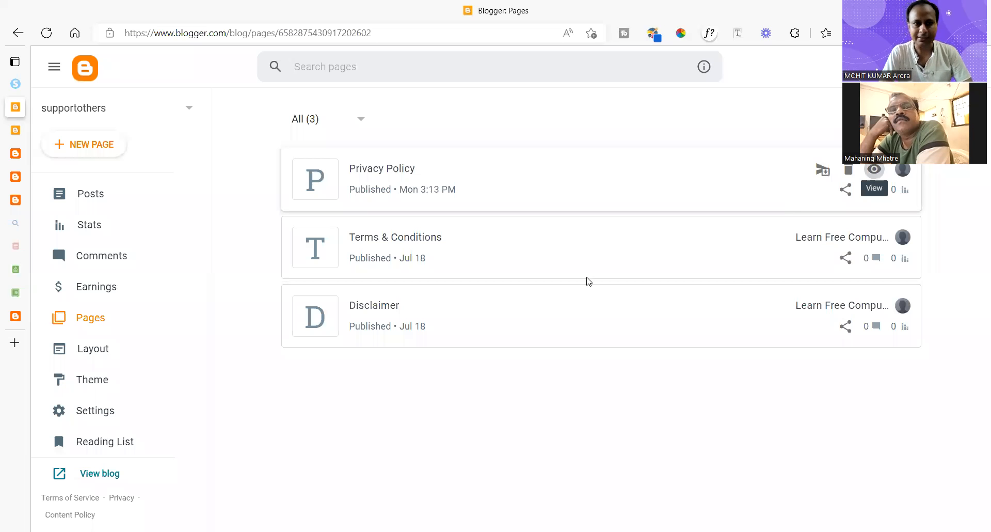
View the published Privacy Policy page, examine its formatted sections and go back to the blog's main page
scroll(555, 221, "down", 10)
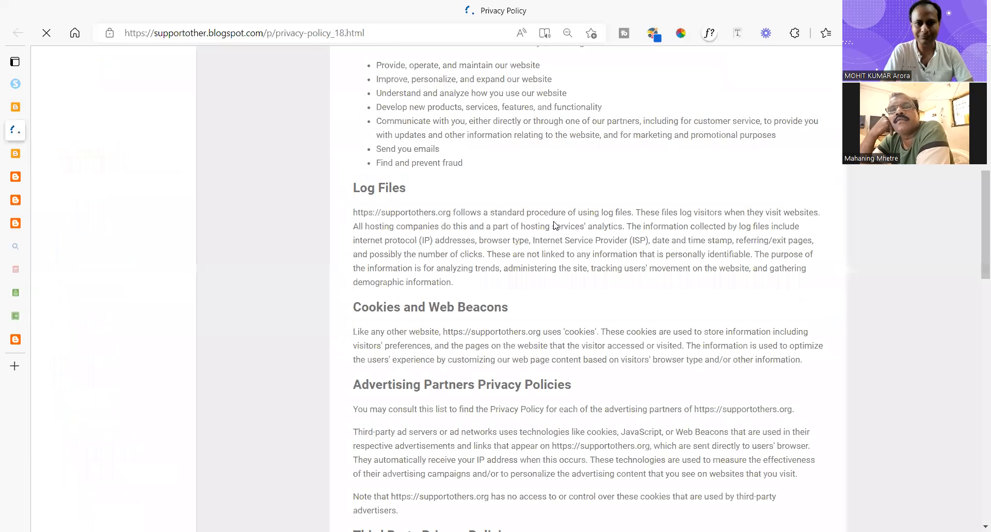
scroll(555, 225, "down", 15)
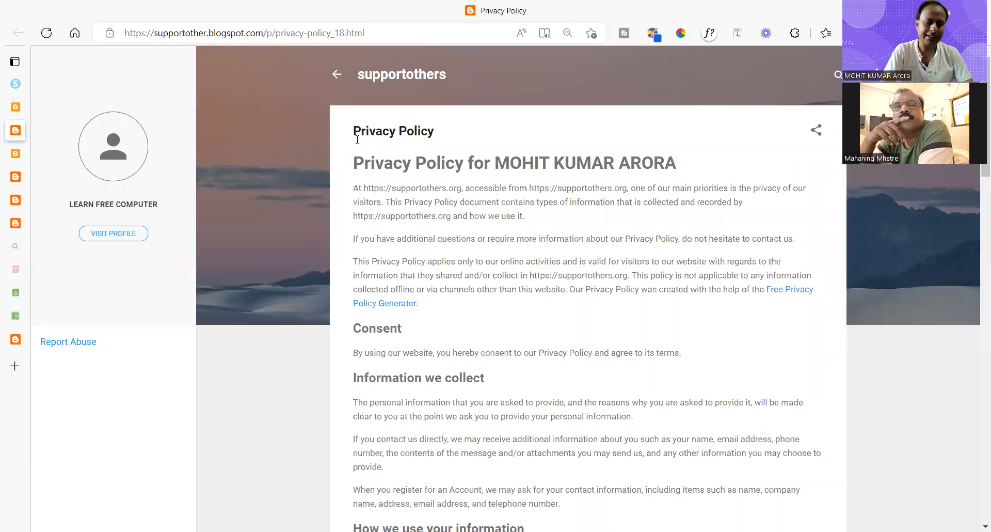
left_click(335, 75)
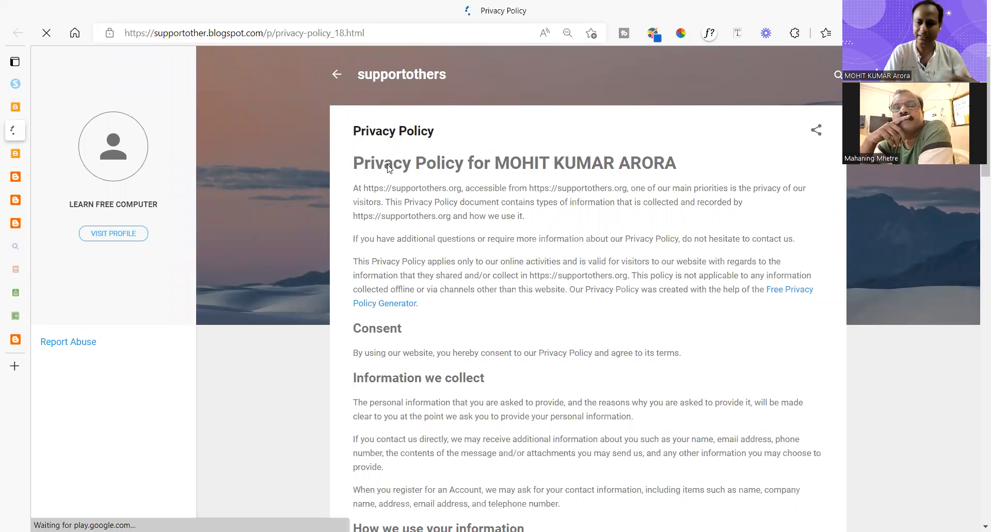